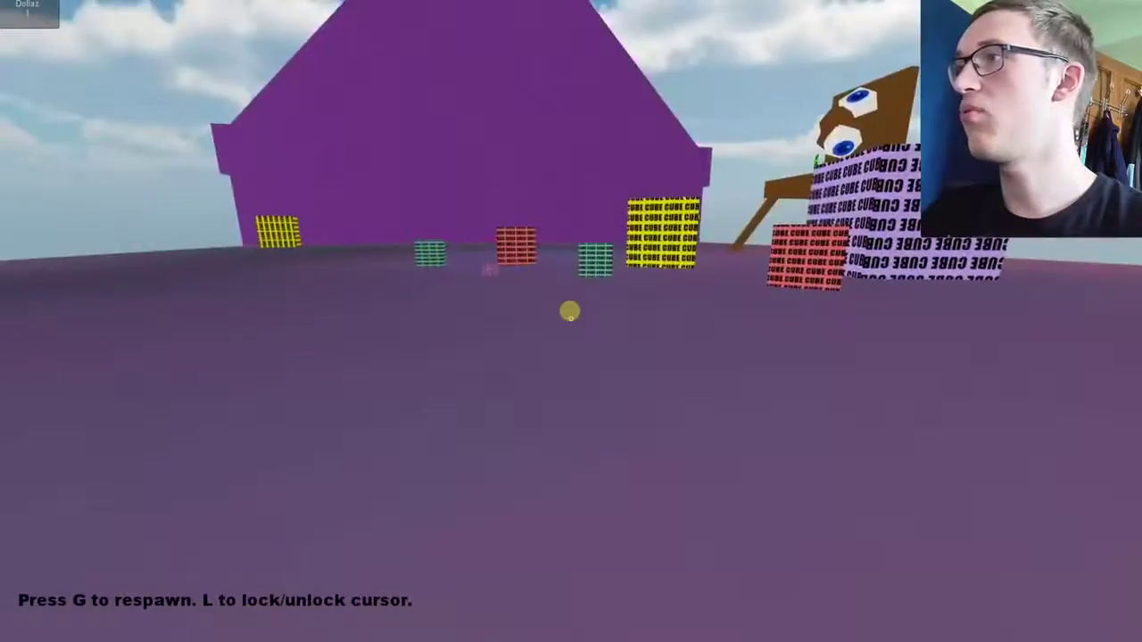
pyautogui.press('w')
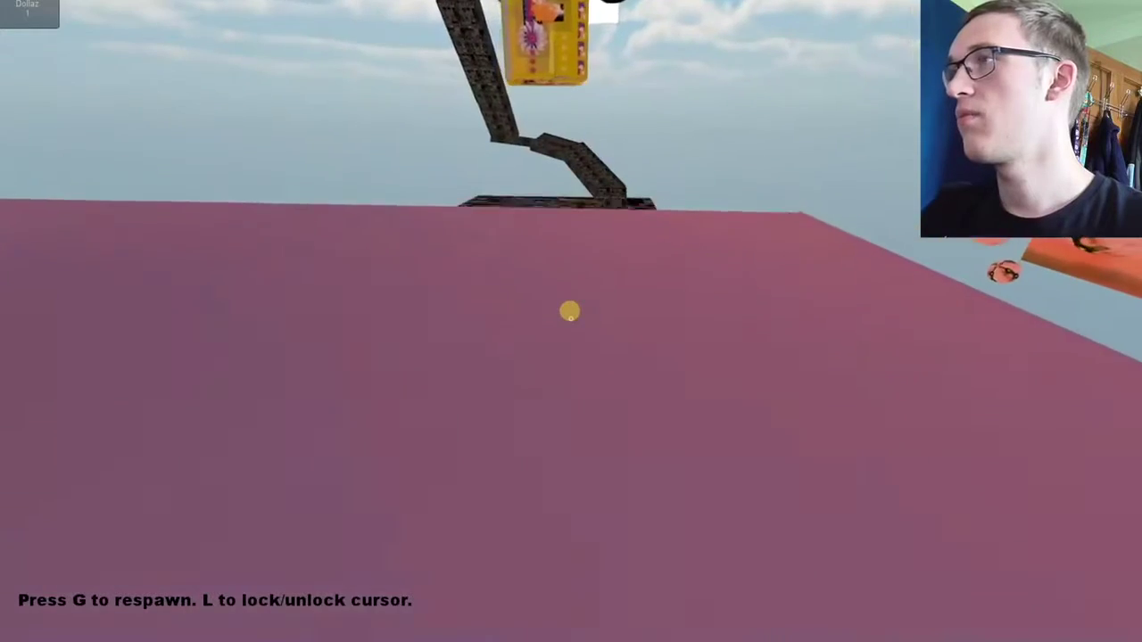
# Cross the pink platform, then climb the raised block and dark wall onto the textured ramp.
pyautogui.press('w')
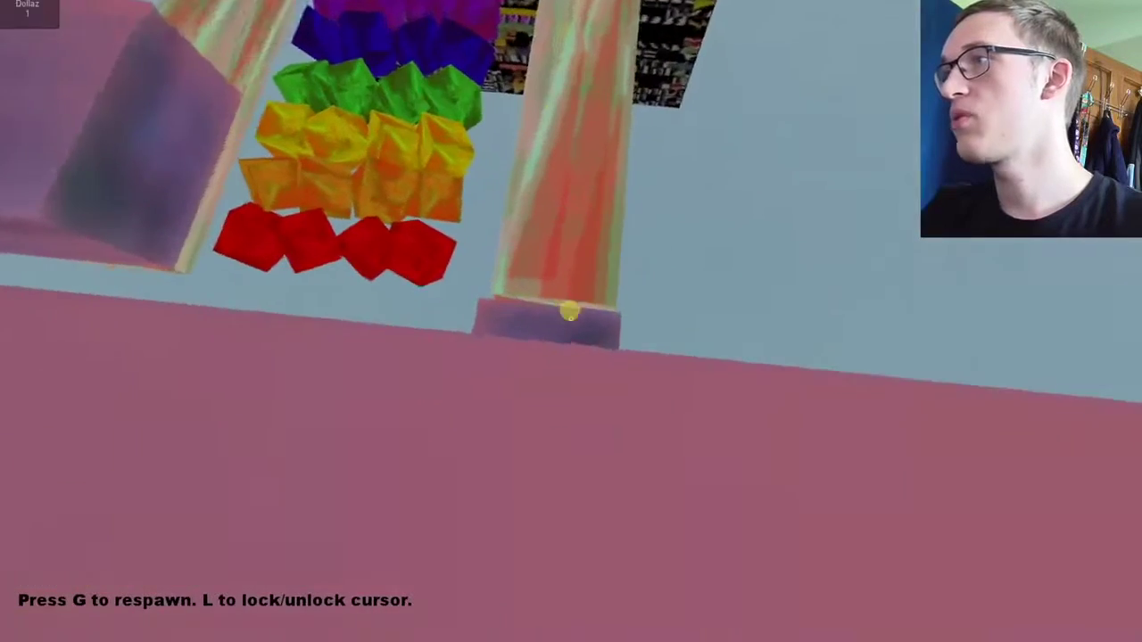
pyautogui.press('w')
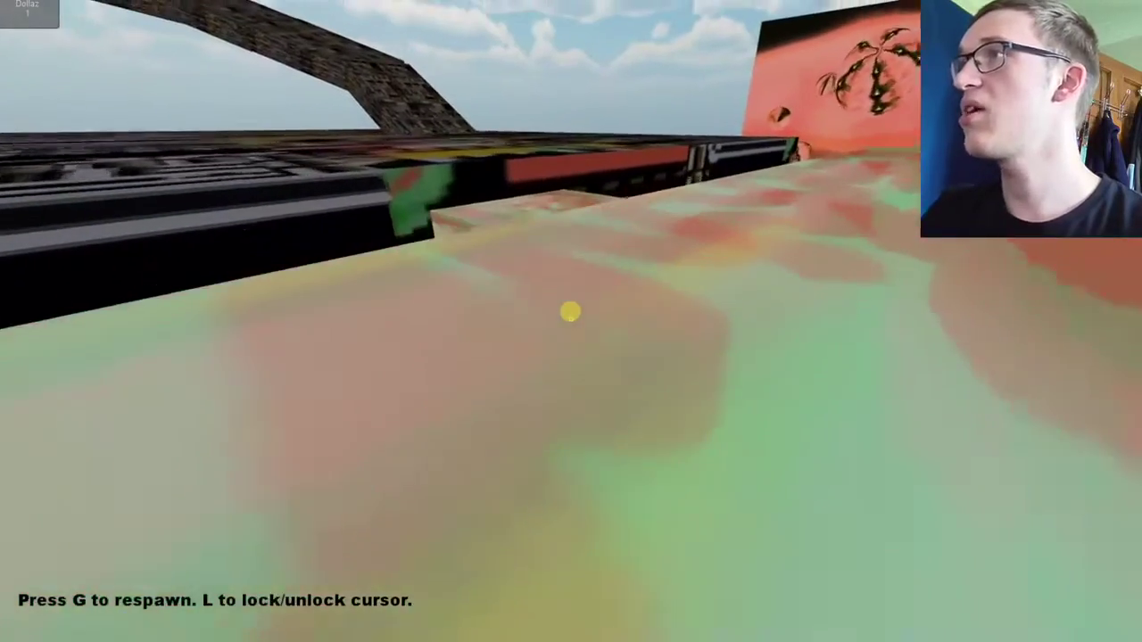
pyautogui.press('w')
pyautogui.press('space')
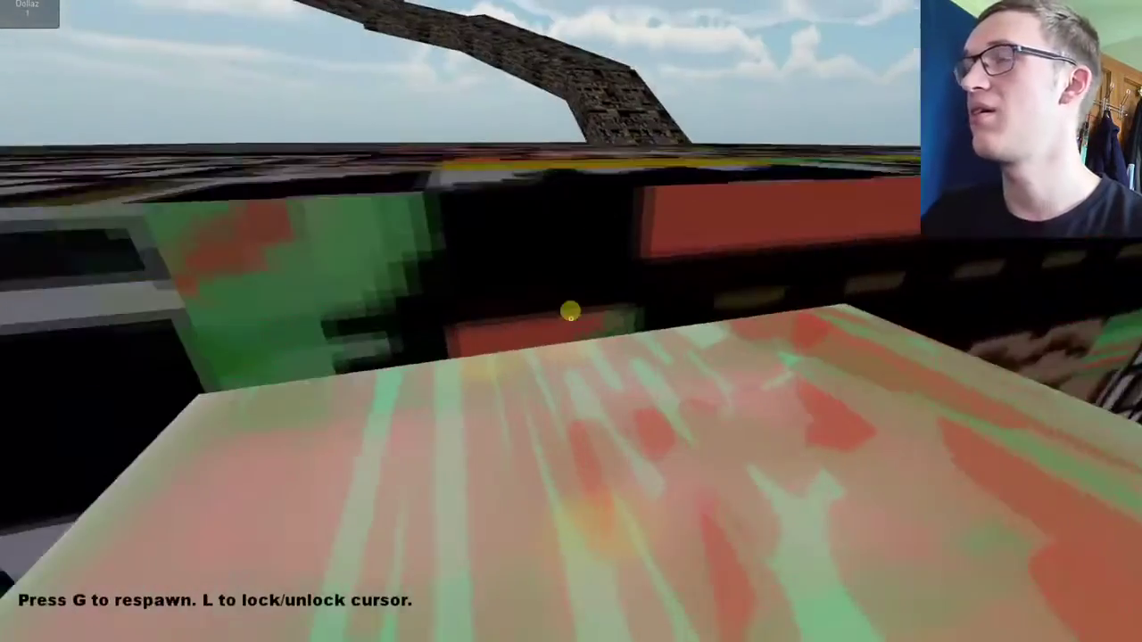
pyautogui.press('space')
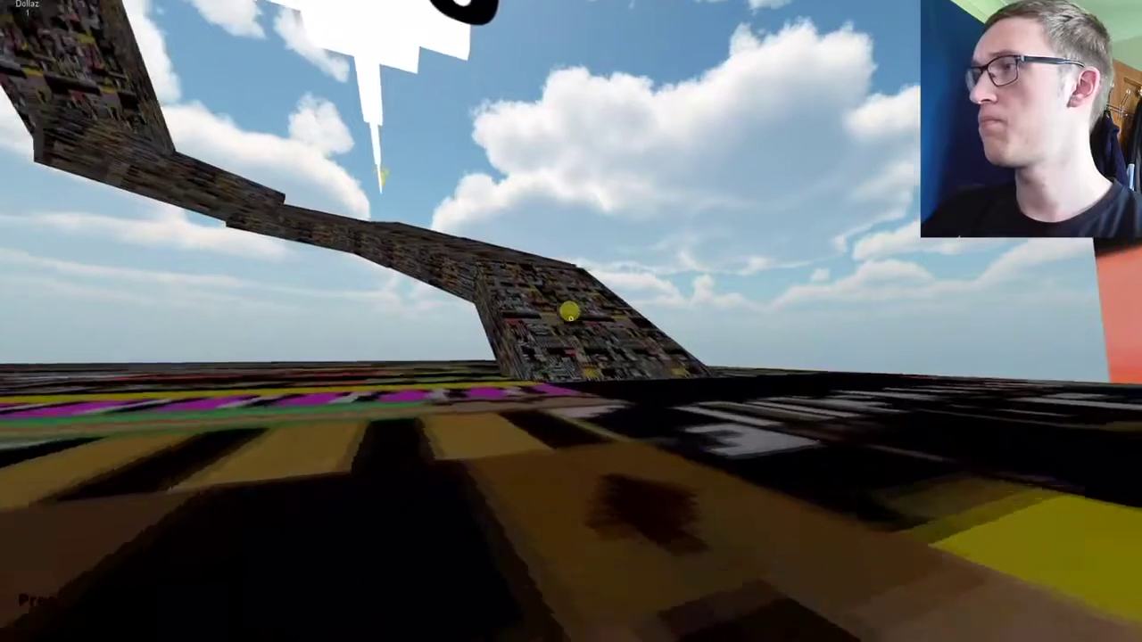
pyautogui.press('w')
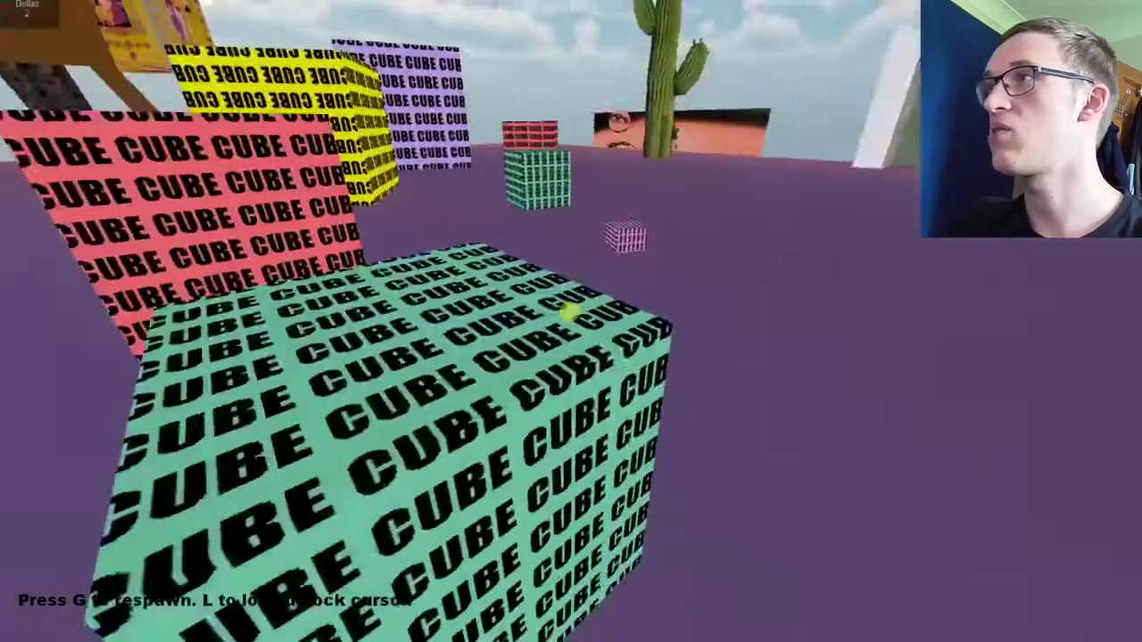
# Climb the purple CUBE block and collect the One Dolla pickup under the brown chair.
pyautogui.press('w')
pyautogui.press('w')
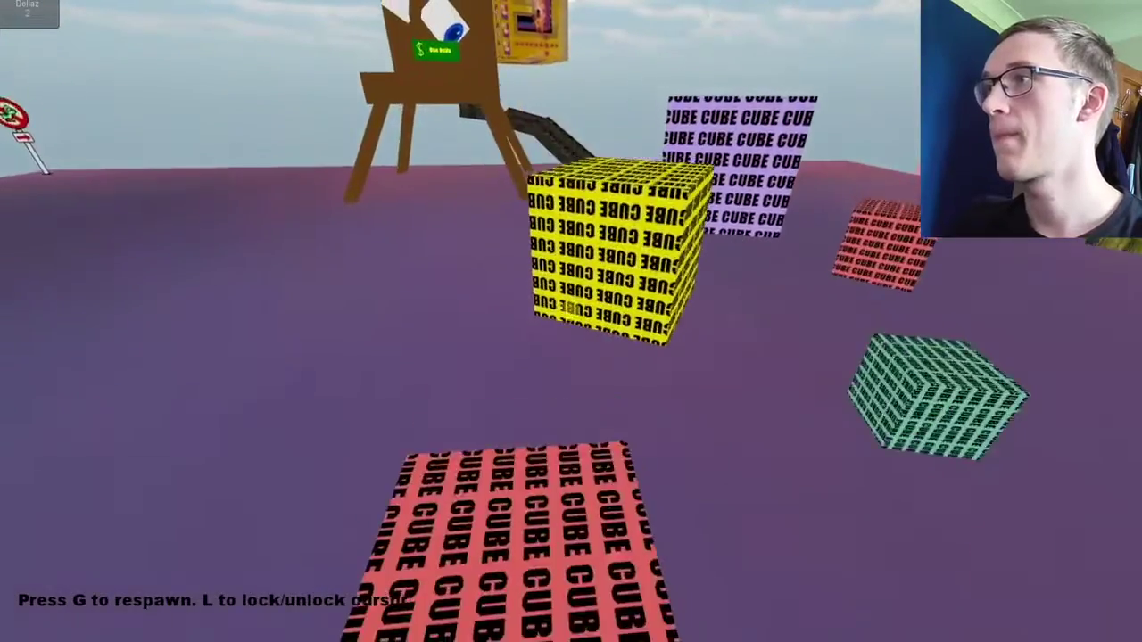
pyautogui.press('w')
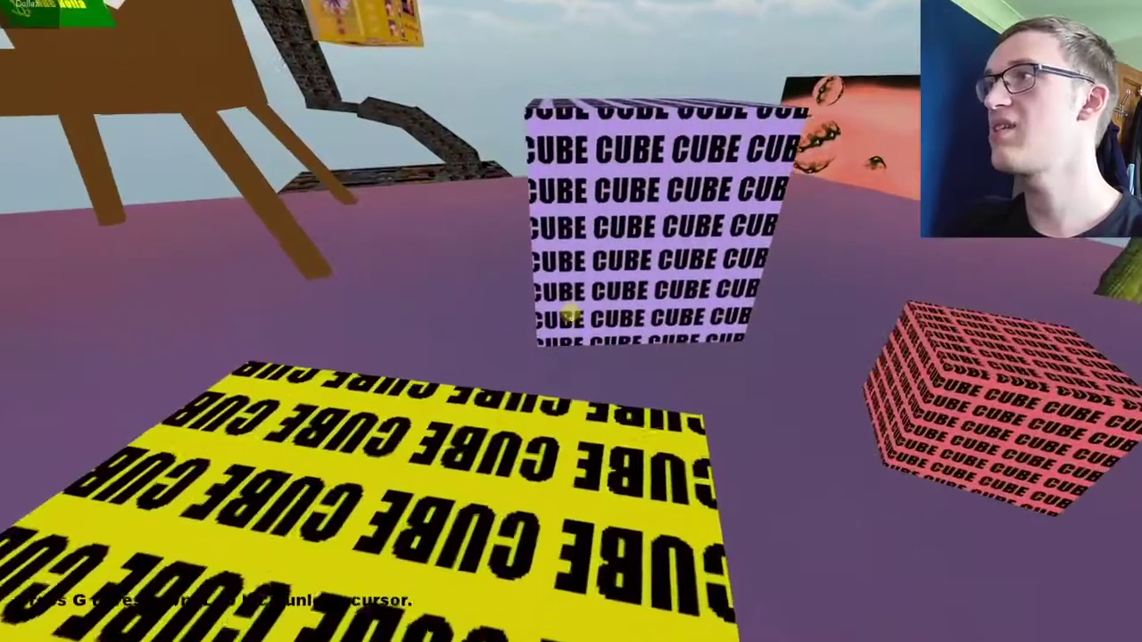
pyautogui.press('space')
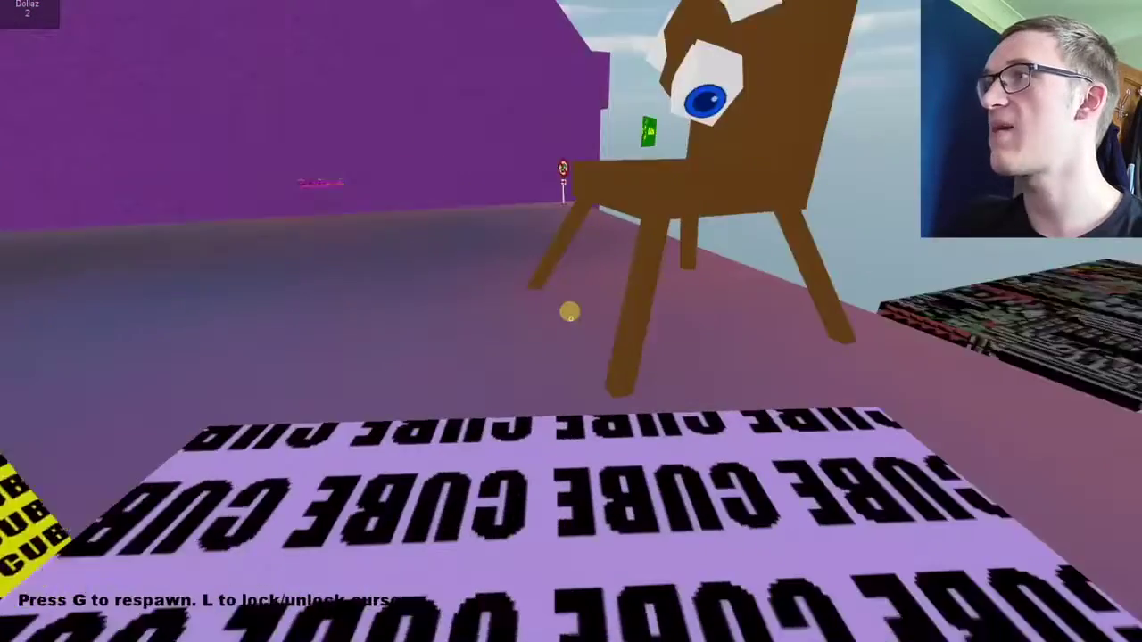
pyautogui.press('w')
pyautogui.press('w')
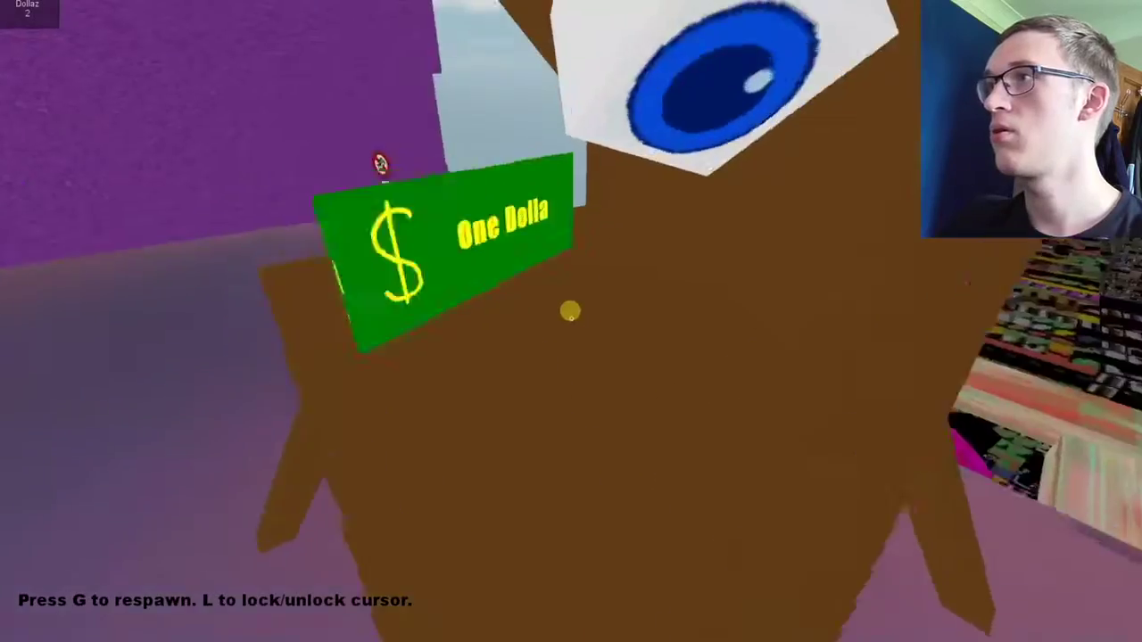
pyautogui.press('w')
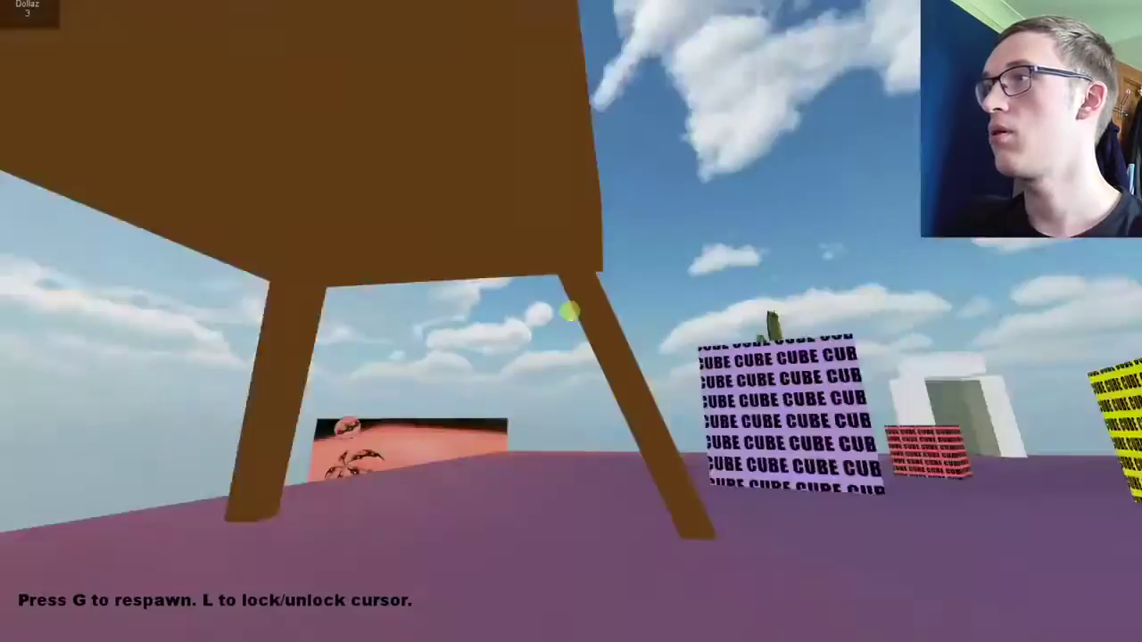
pyautogui.press('w')
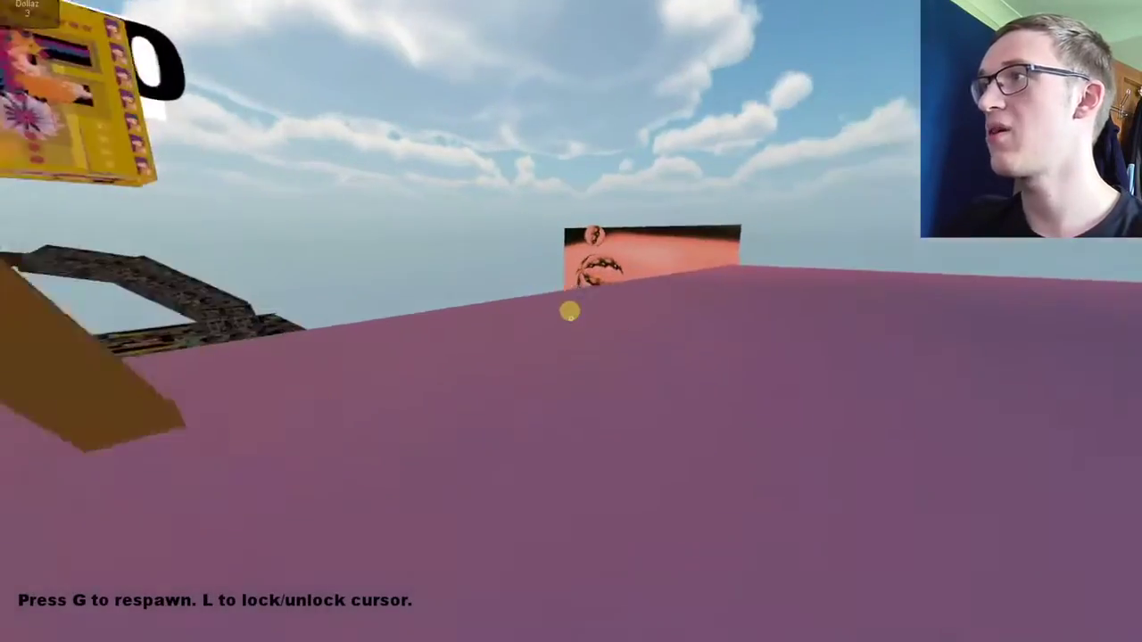
pyautogui.press('w')
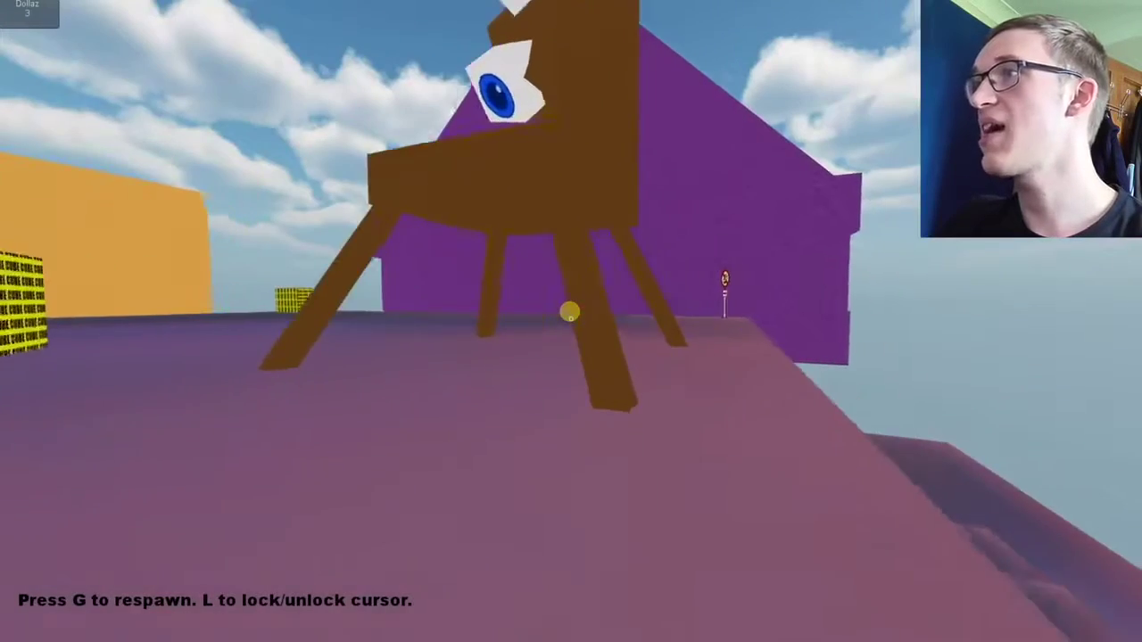
pyautogui.press('w')
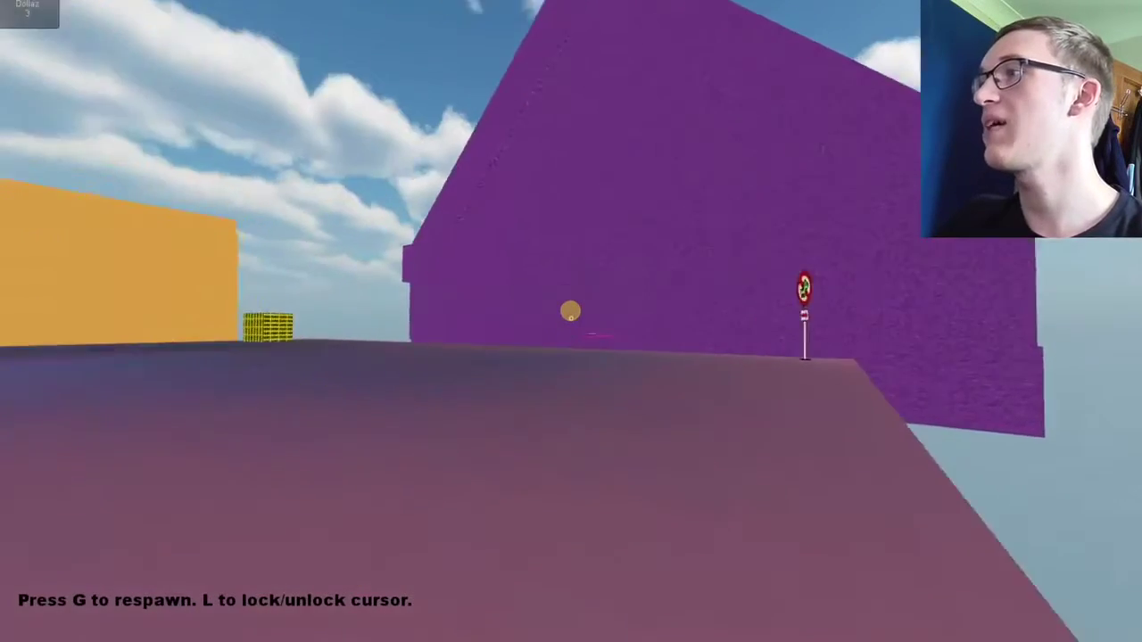
pyautogui.moveTo(569, 312); pyautogui.dragTo(570, 311)
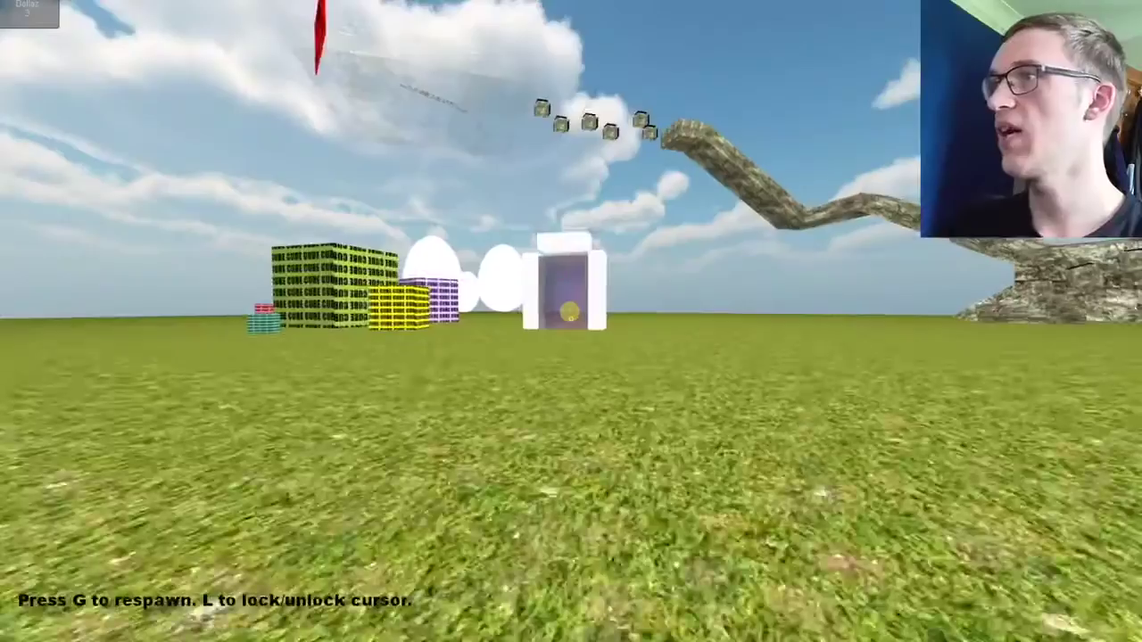
# Go through the white portal and cross the purple field onto the building's green platforms.
pyautogui.press('w')
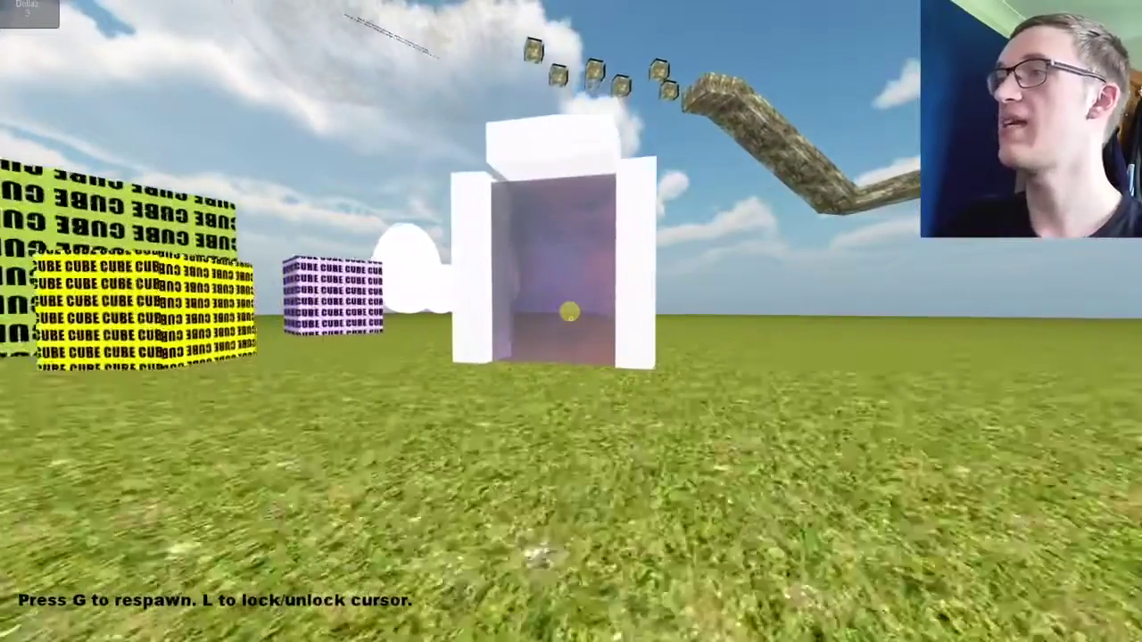
pyautogui.press('w')
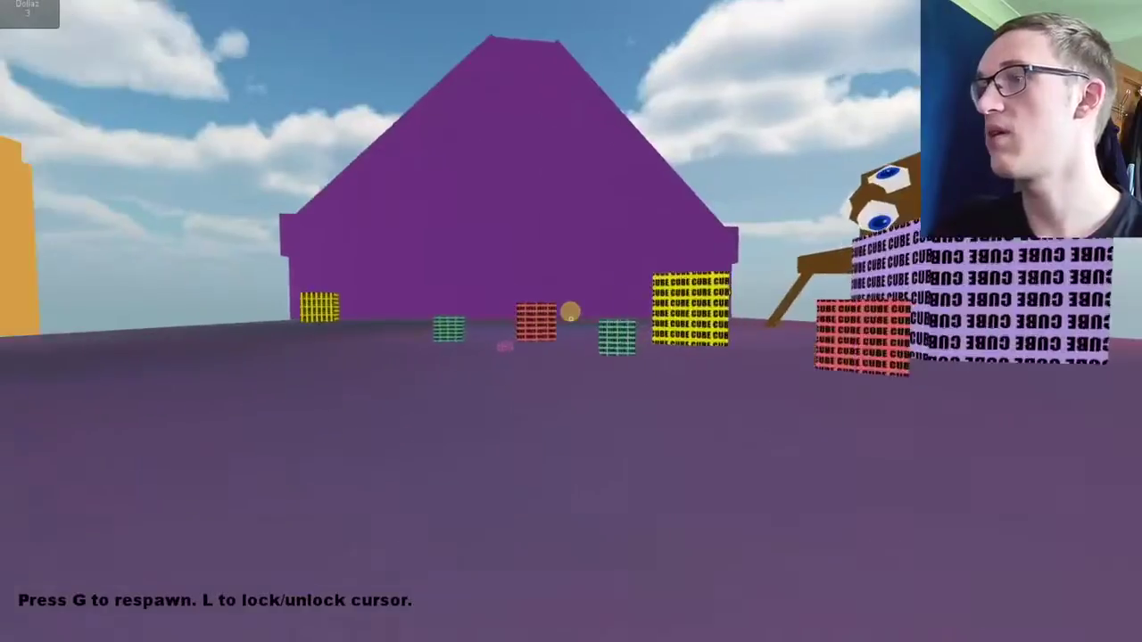
pyautogui.press('w')
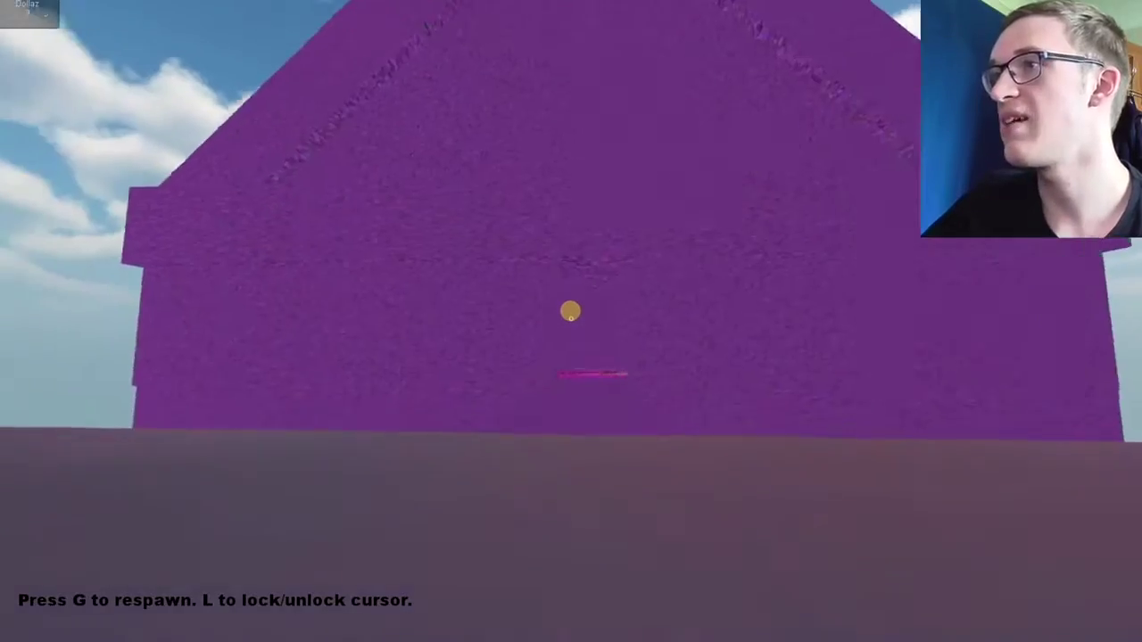
pyautogui.press('w')
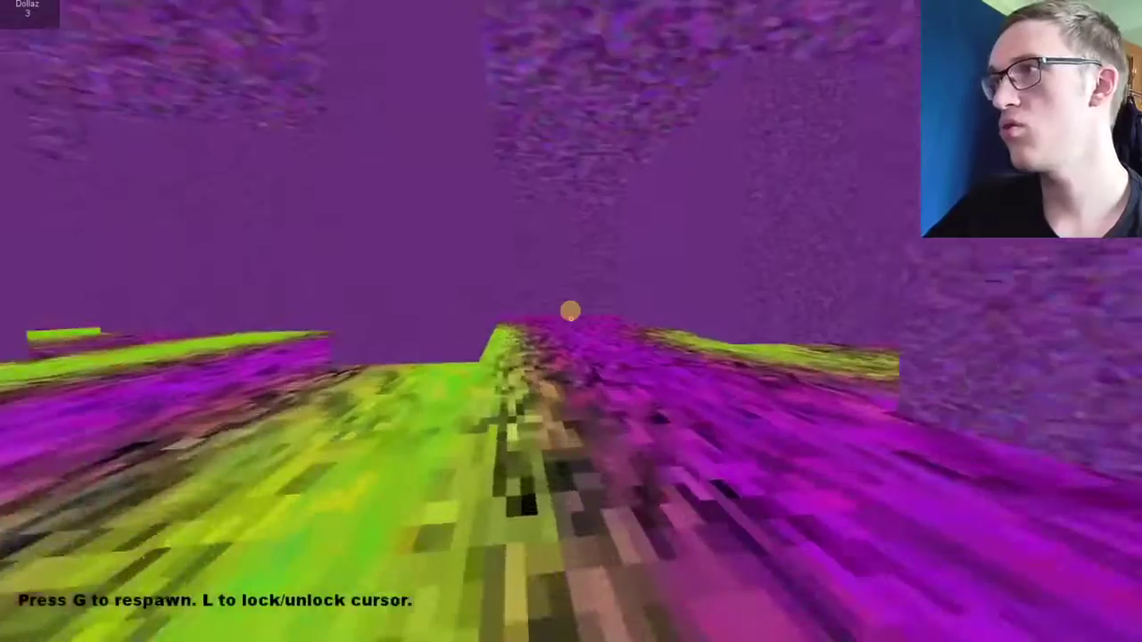
pyautogui.press('w')
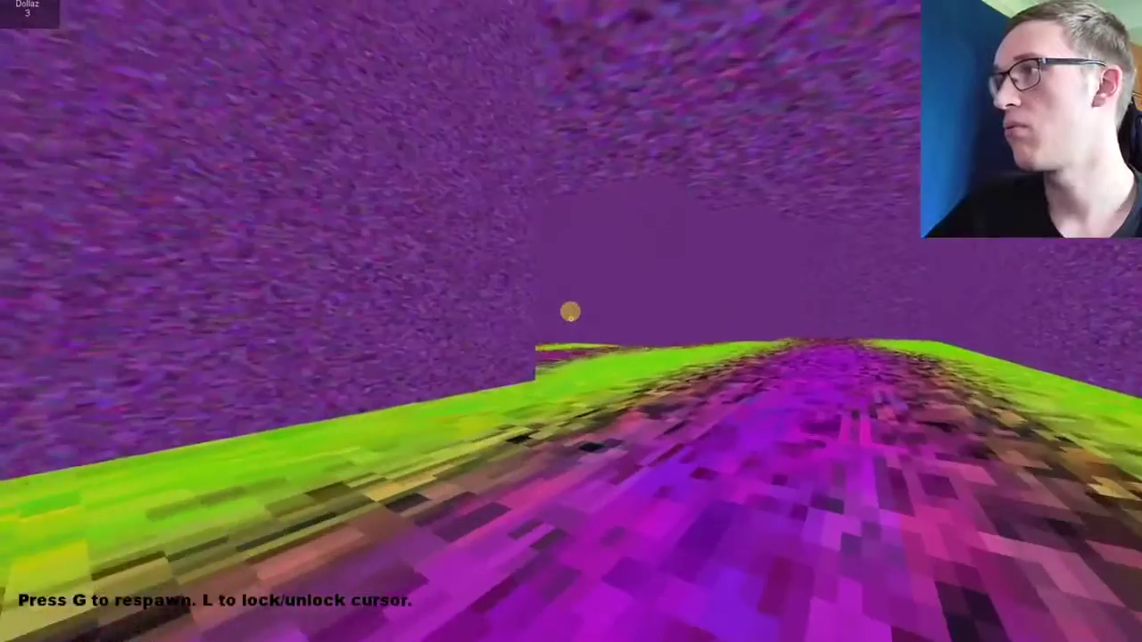
# Follow the striped platforms and magenta corridor to collect another One Dolla pickup.
pyautogui.press('w')
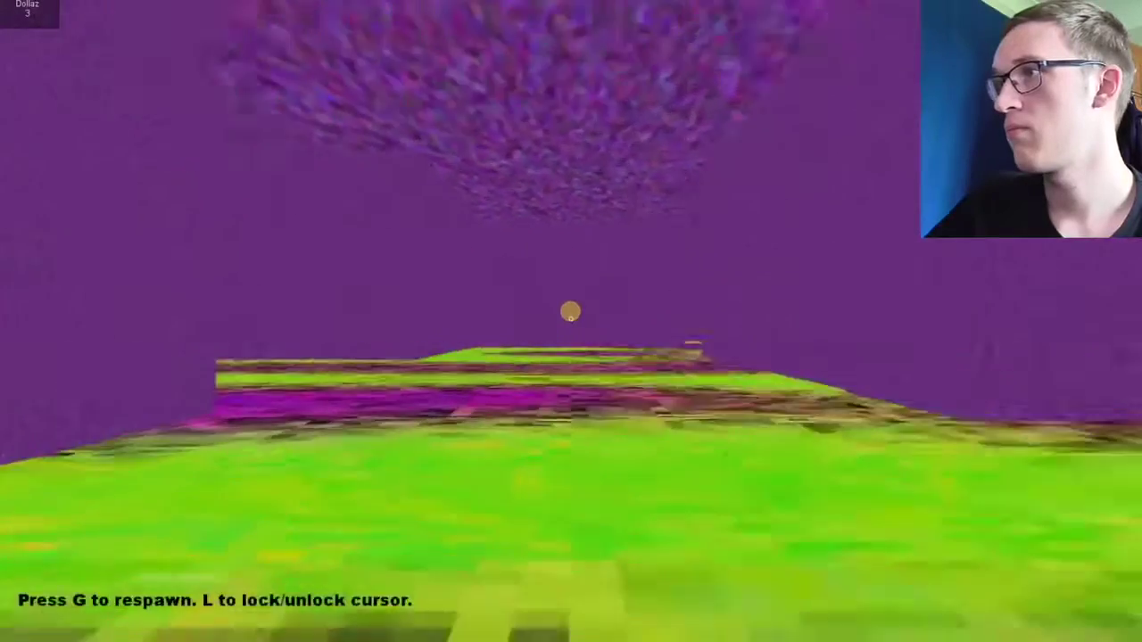
pyautogui.press('w')
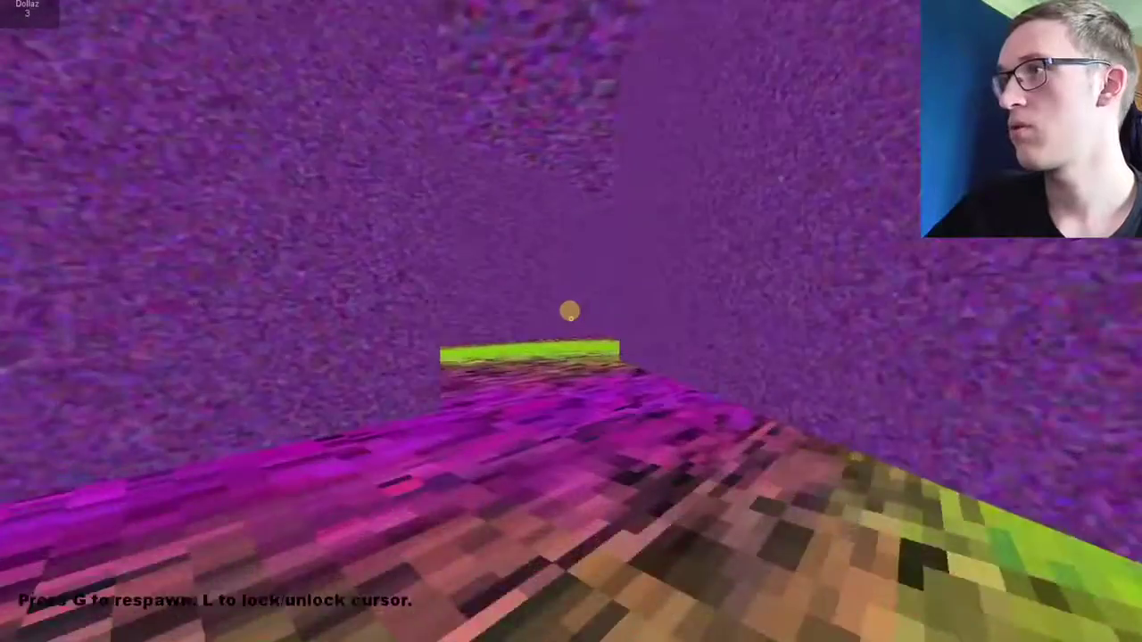
pyautogui.press('w')
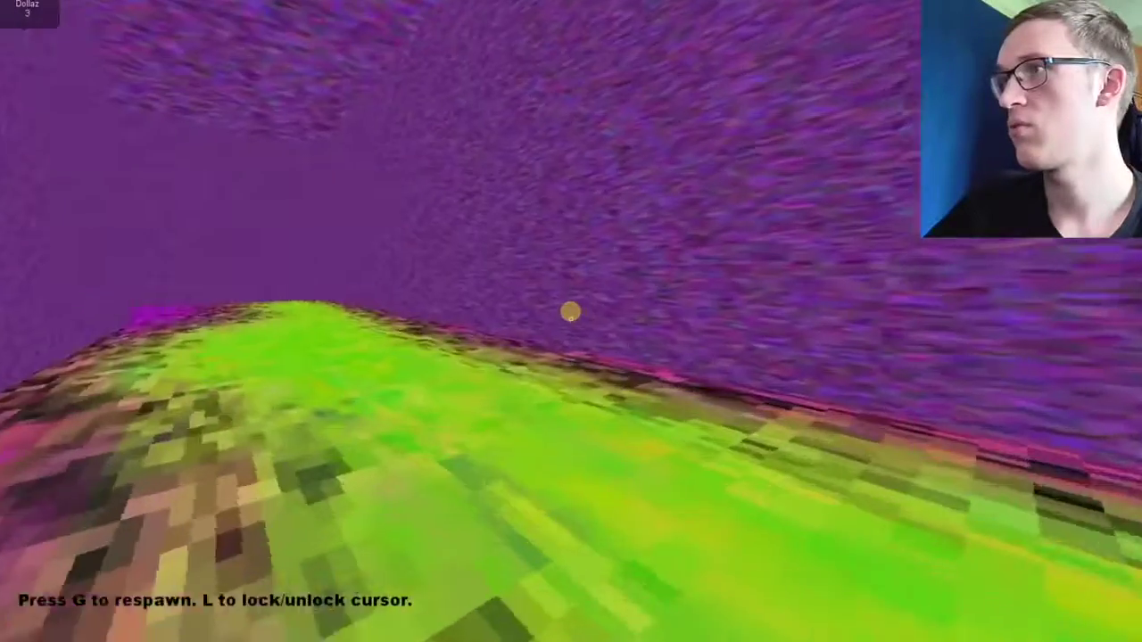
pyautogui.press('w')
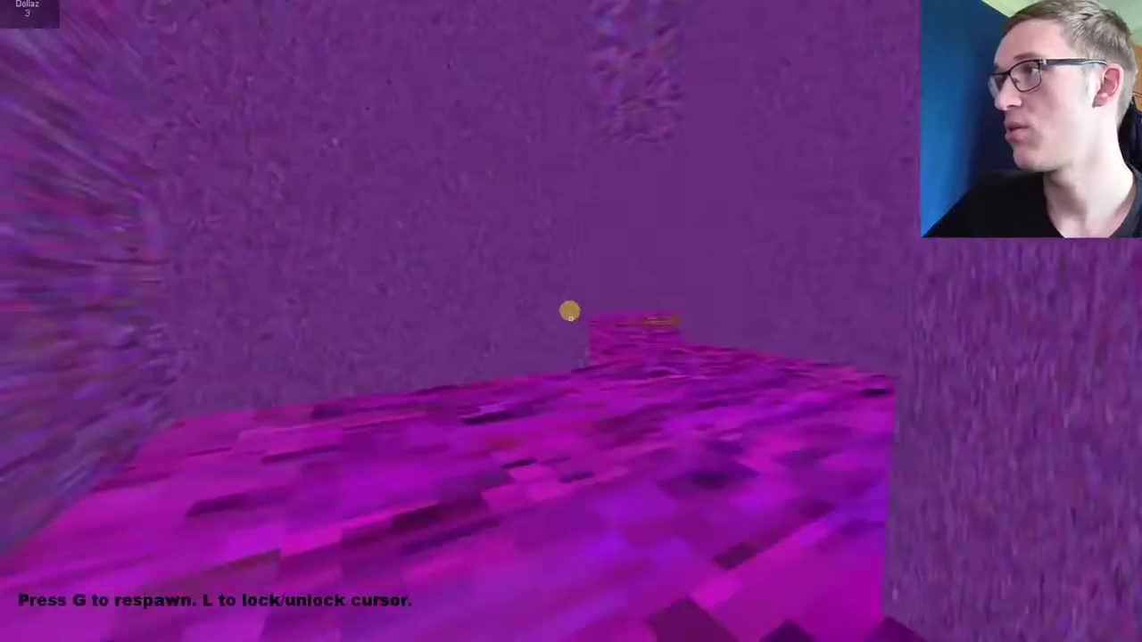
pyautogui.press('w')
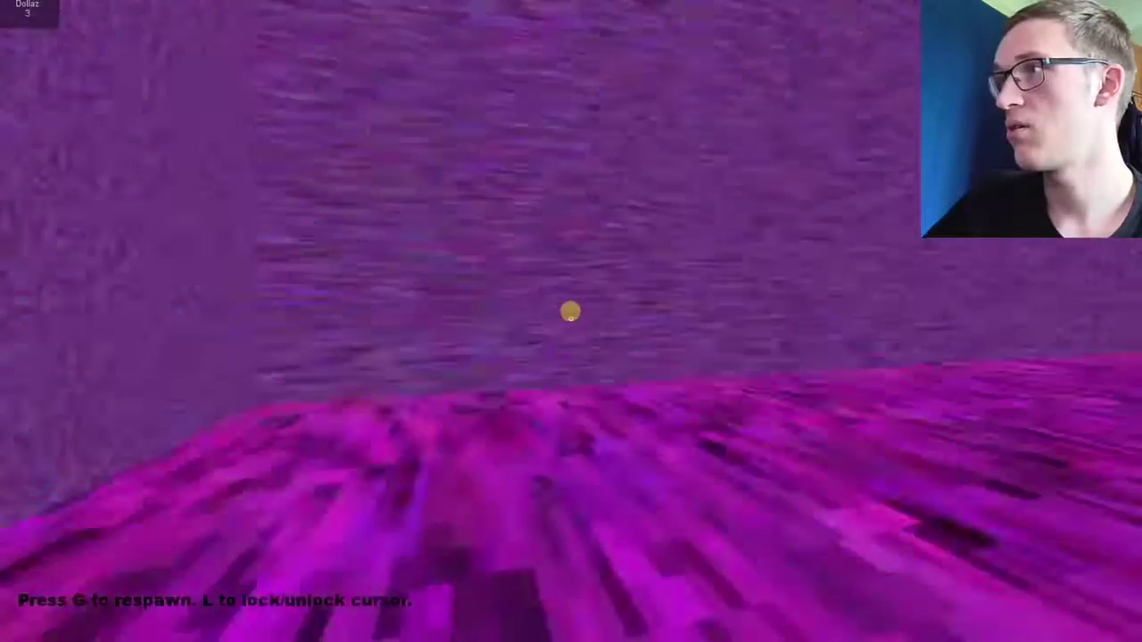
pyautogui.press('w')
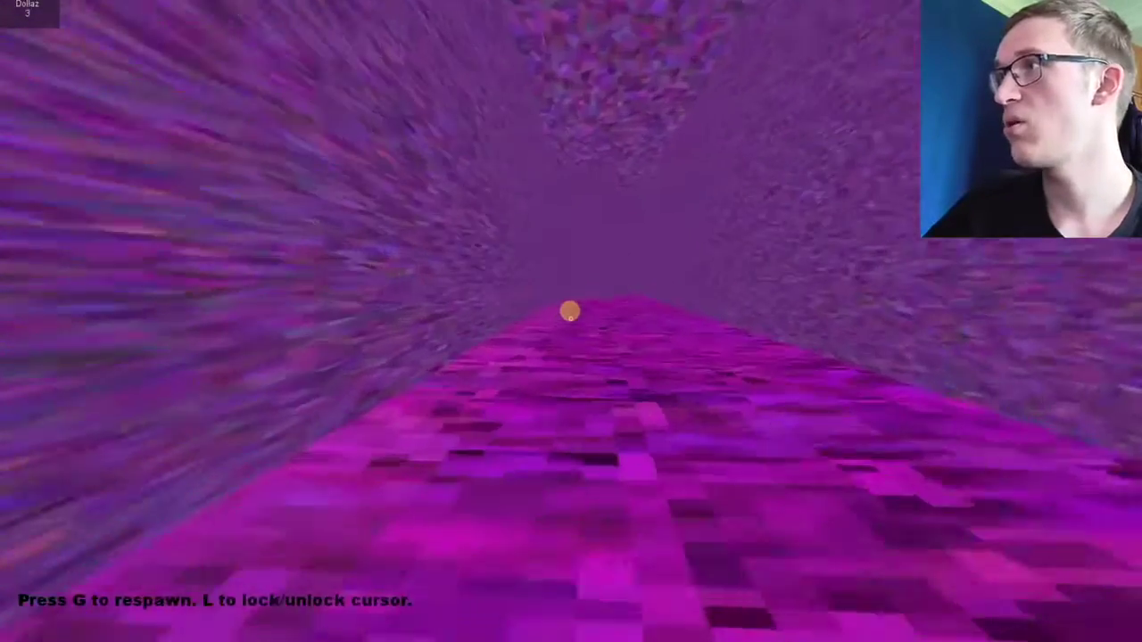
pyautogui.press('w')
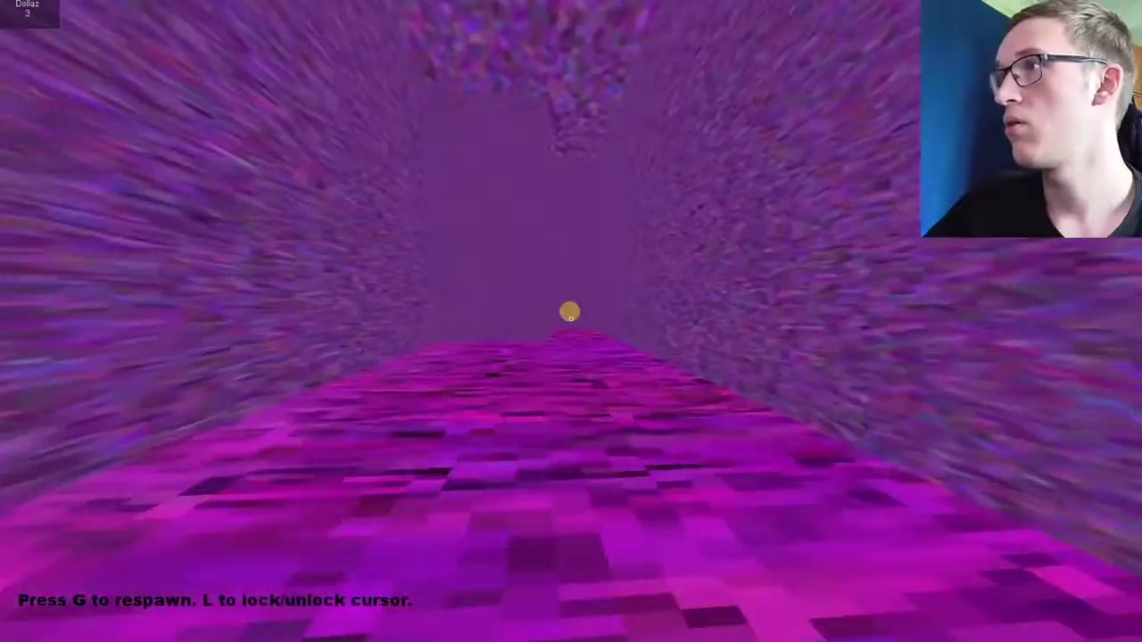
pyautogui.press('w')
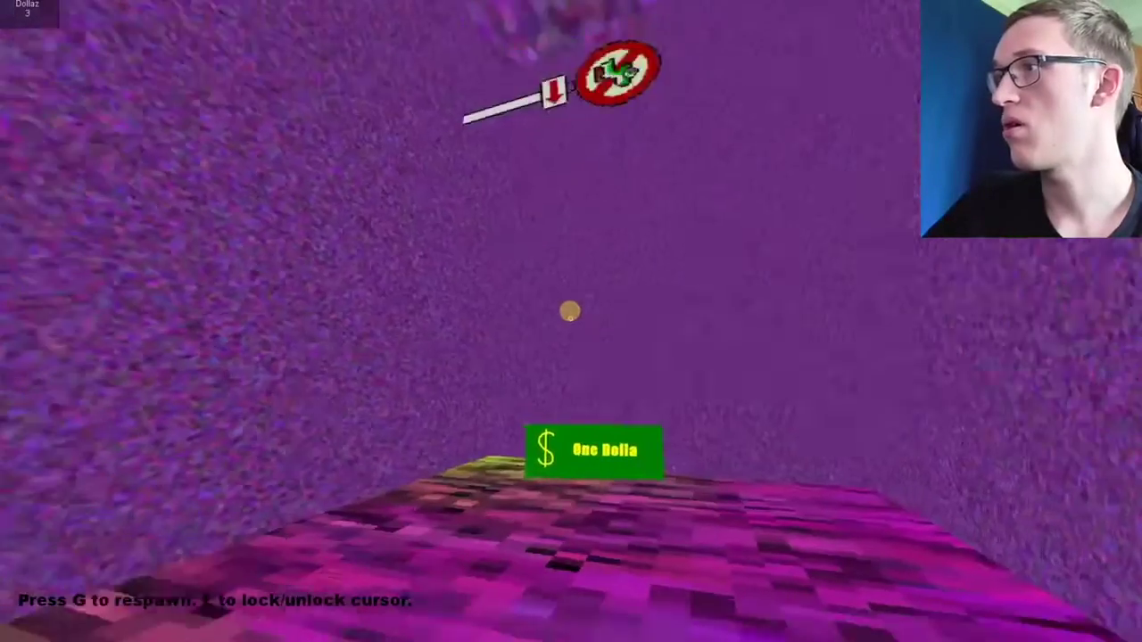
pyautogui.press('w')
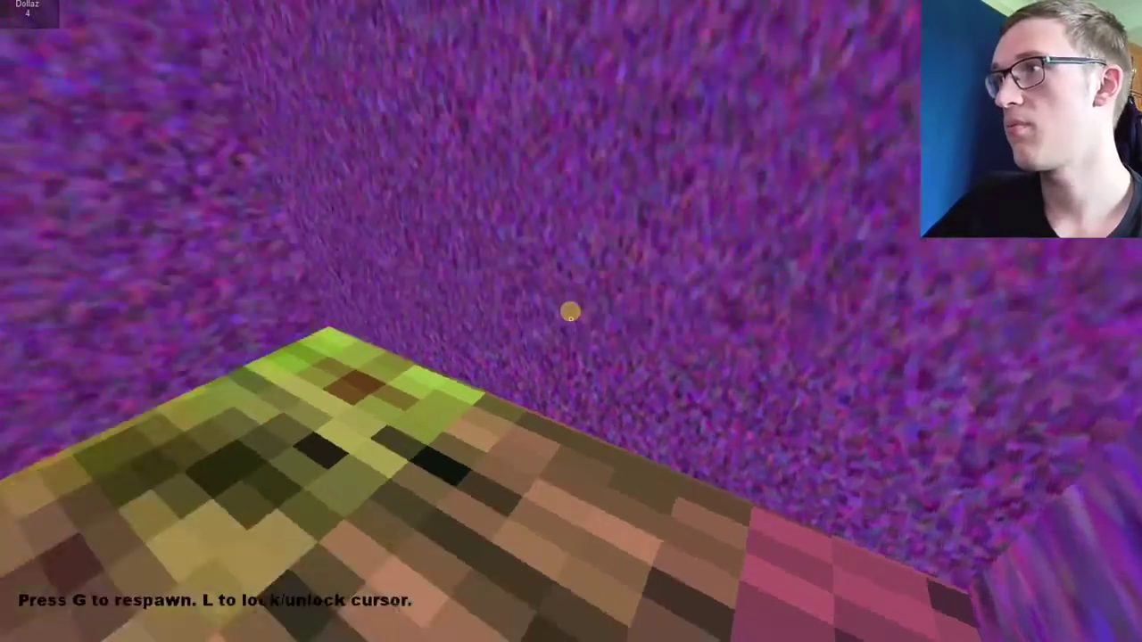
# After respawning, cross the grass past the Dangerous Pit sign and step into the black pit.
pyautogui.press('g')
pyautogui.press('w')
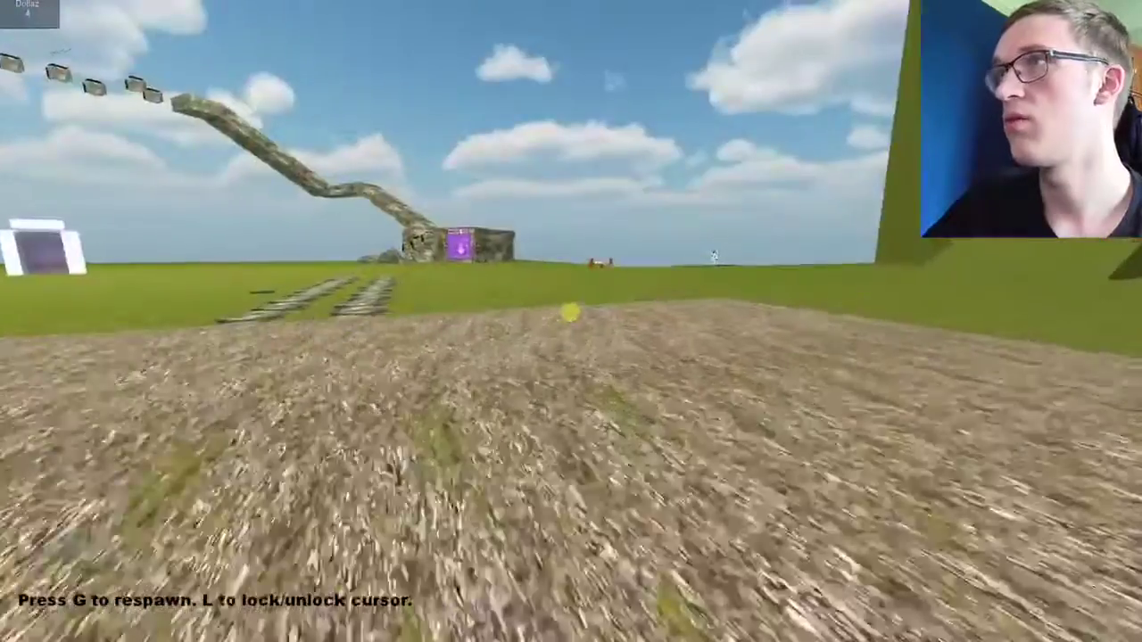
pyautogui.press('w')
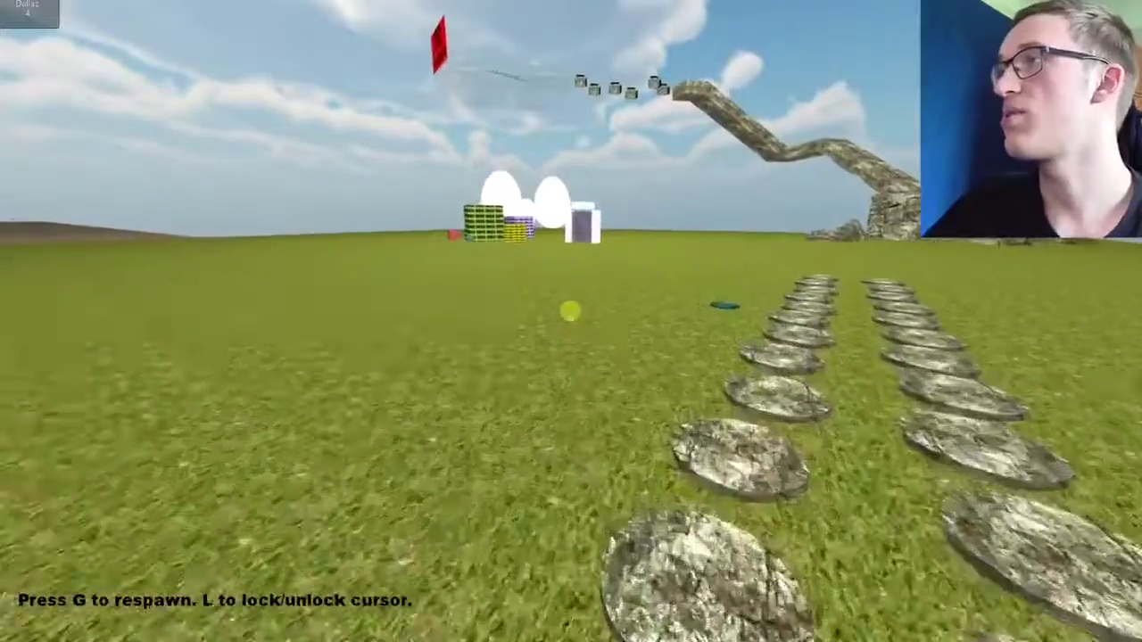
pyautogui.press('w')
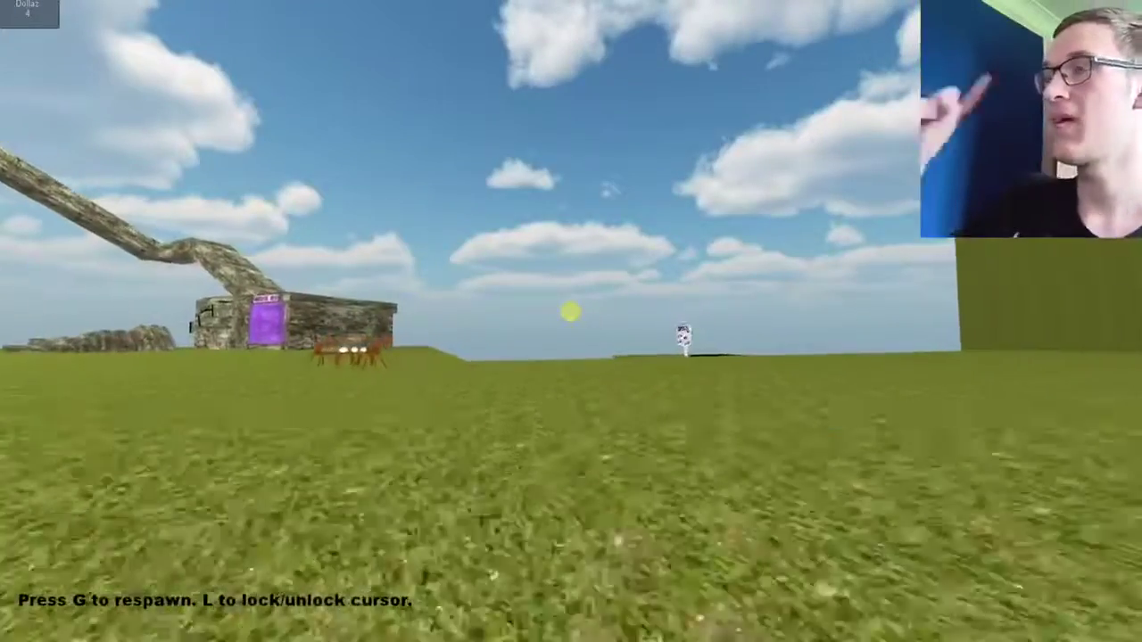
pyautogui.press('w')
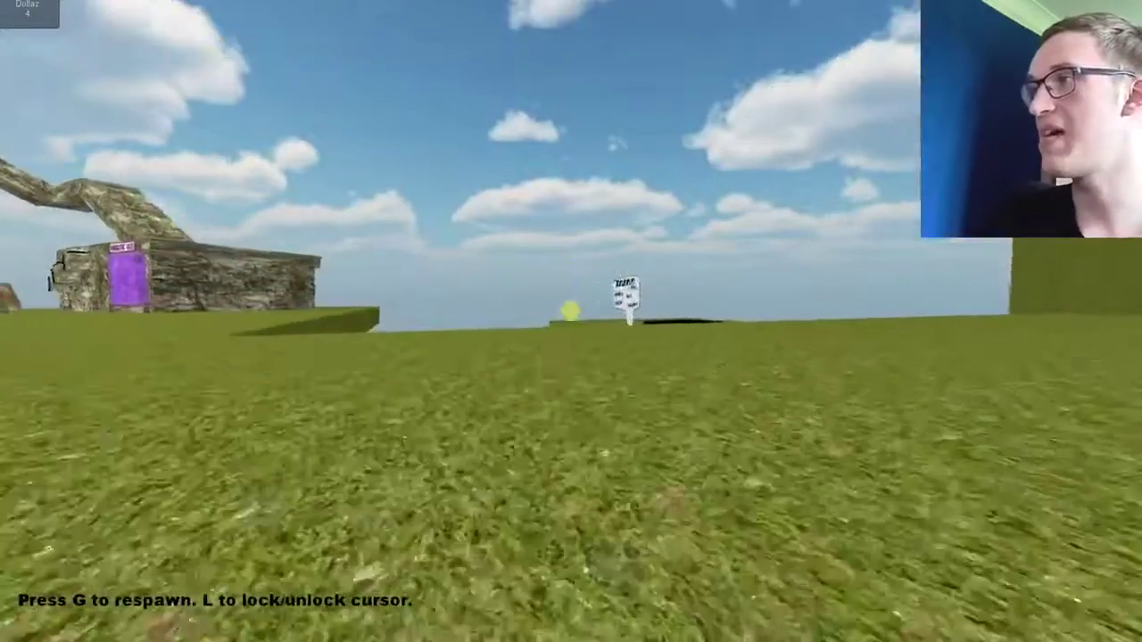
pyautogui.press('w')
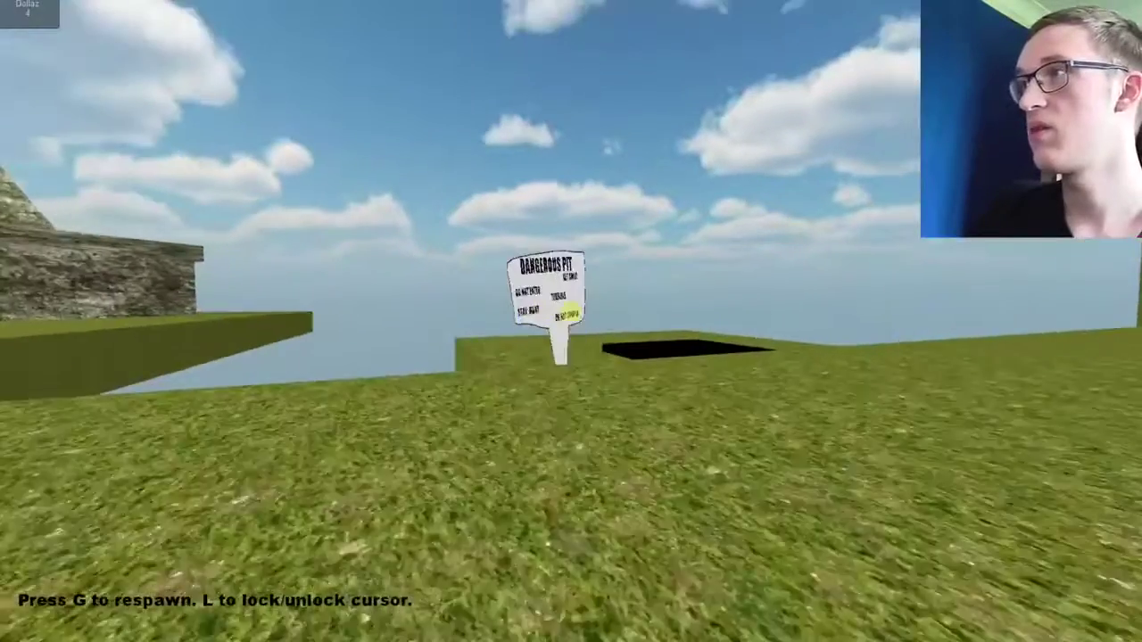
pyautogui.press('w')
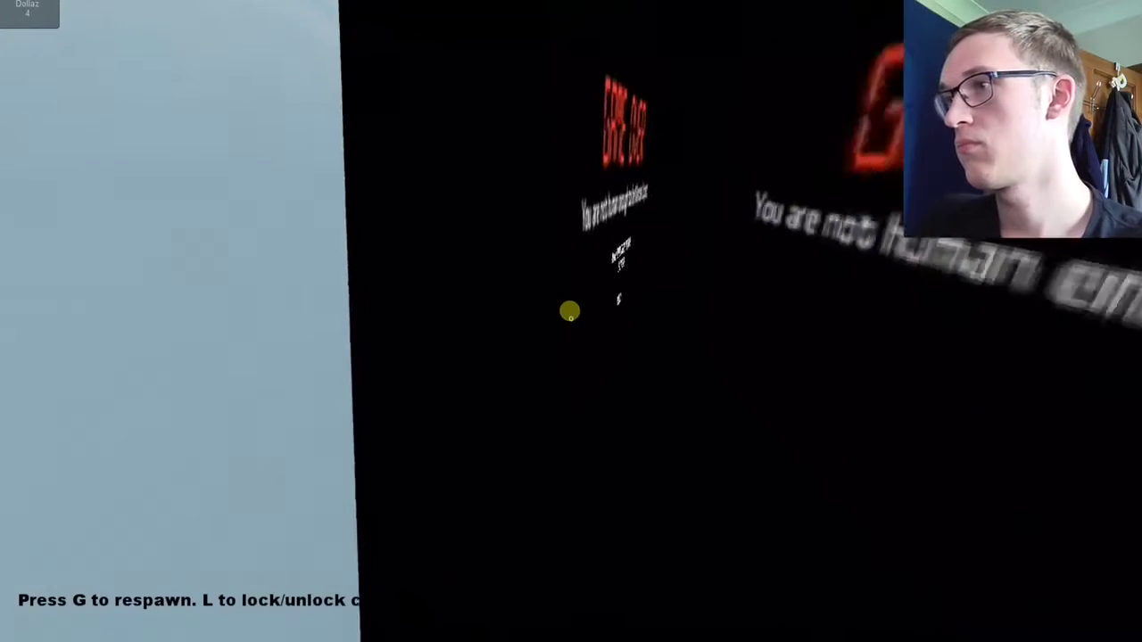
# Respawn after game over and follow the dirt and stone paths past the checkered walls.
pyautogui.press('g')
pyautogui.press('w')
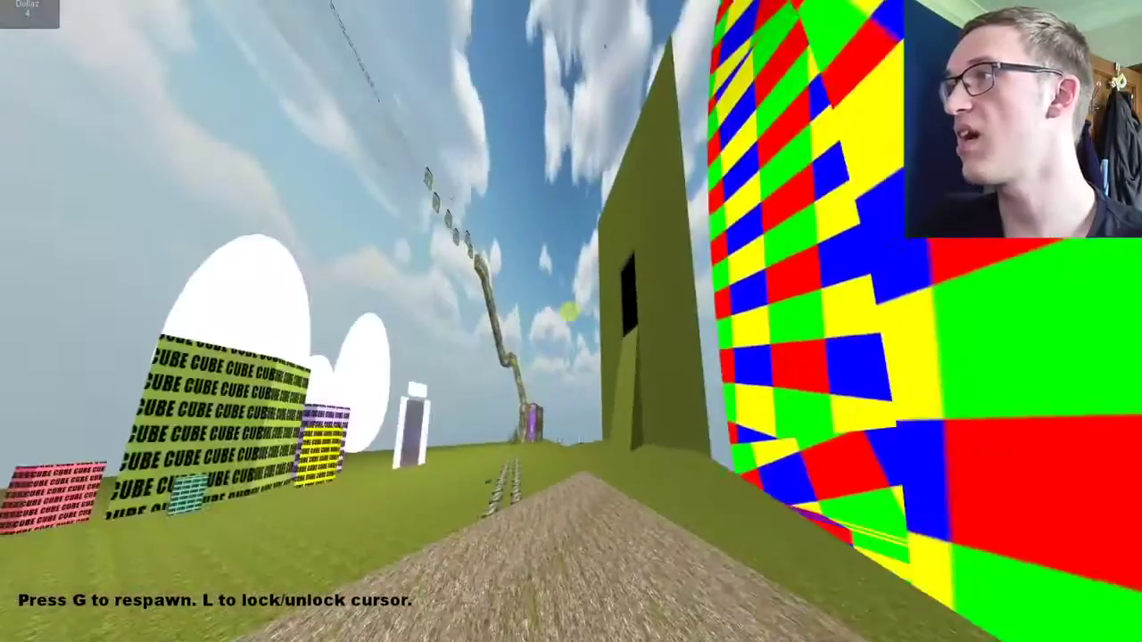
pyautogui.press('w')
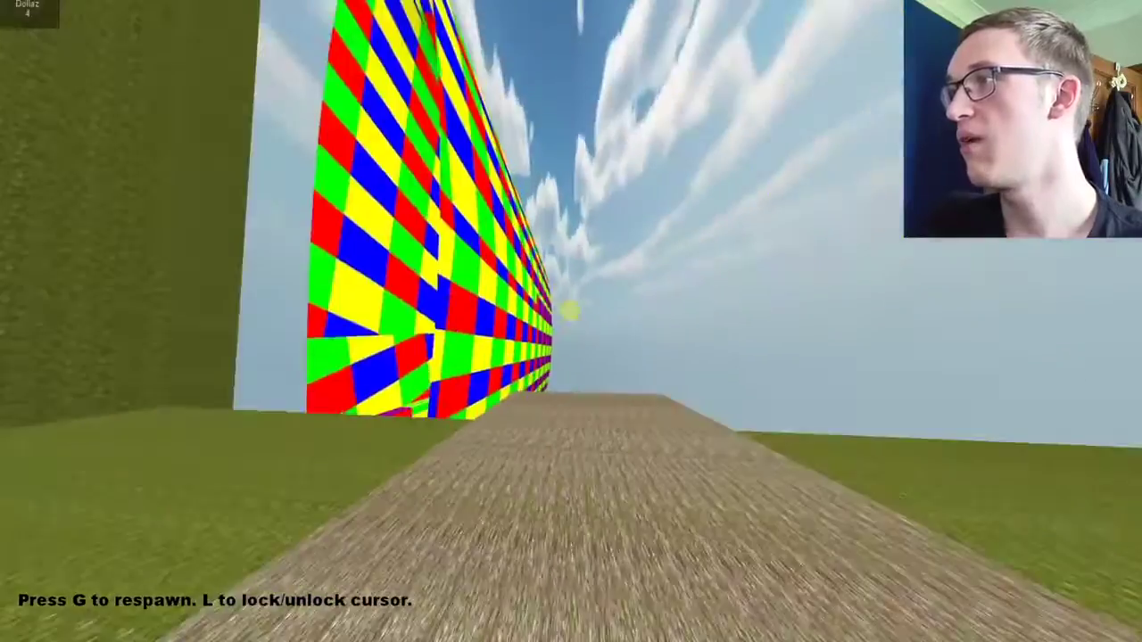
pyautogui.press('w')
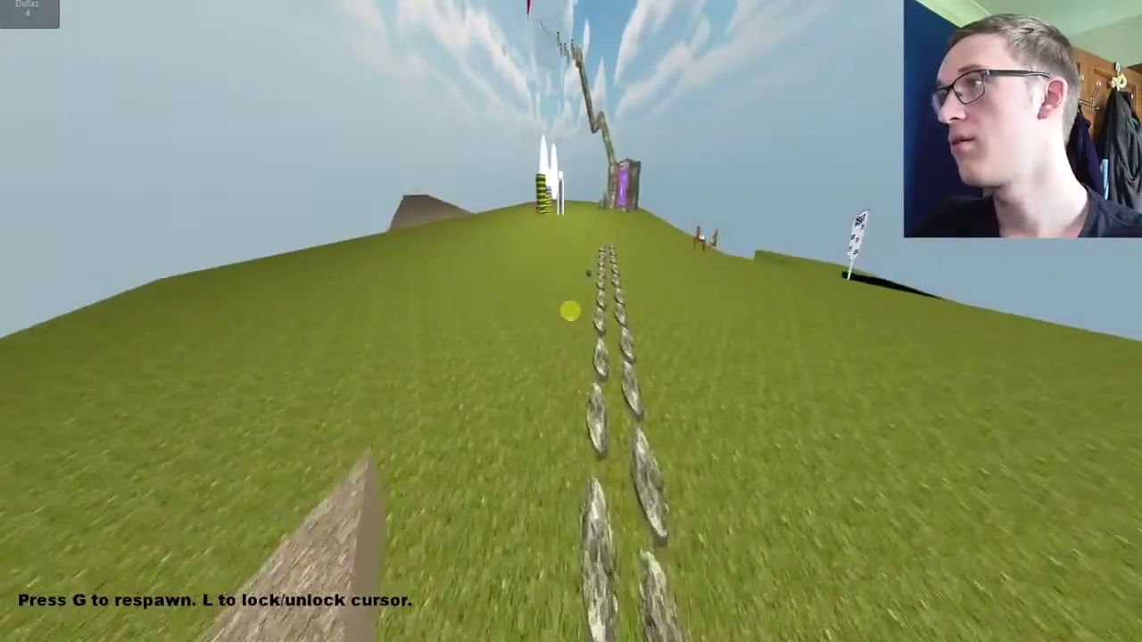
pyautogui.press('w')
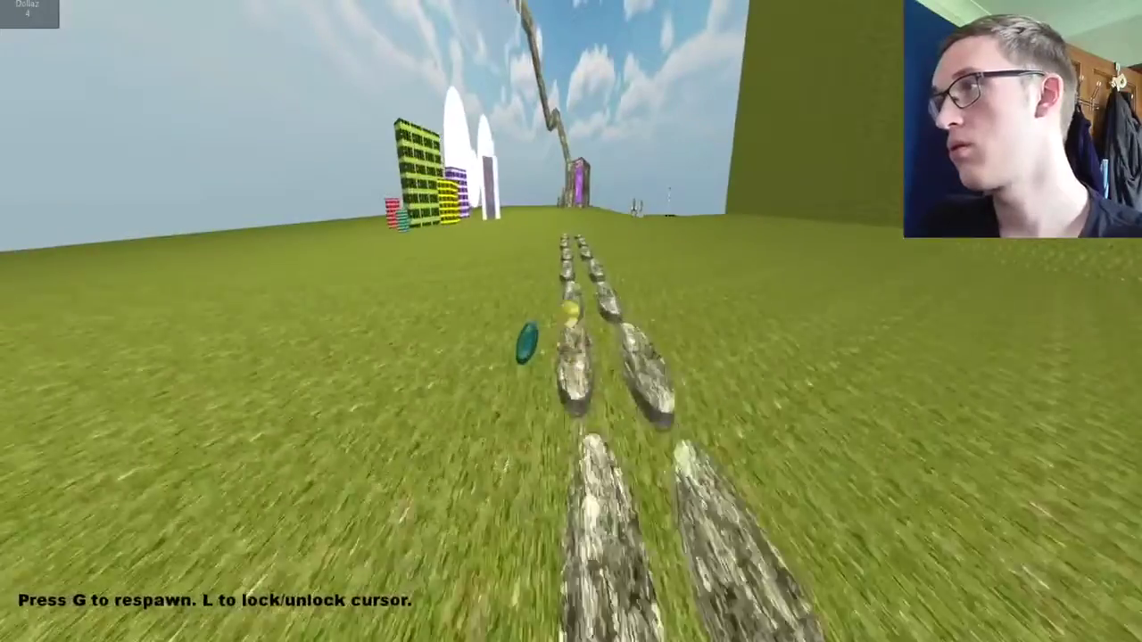
pyautogui.press('w')
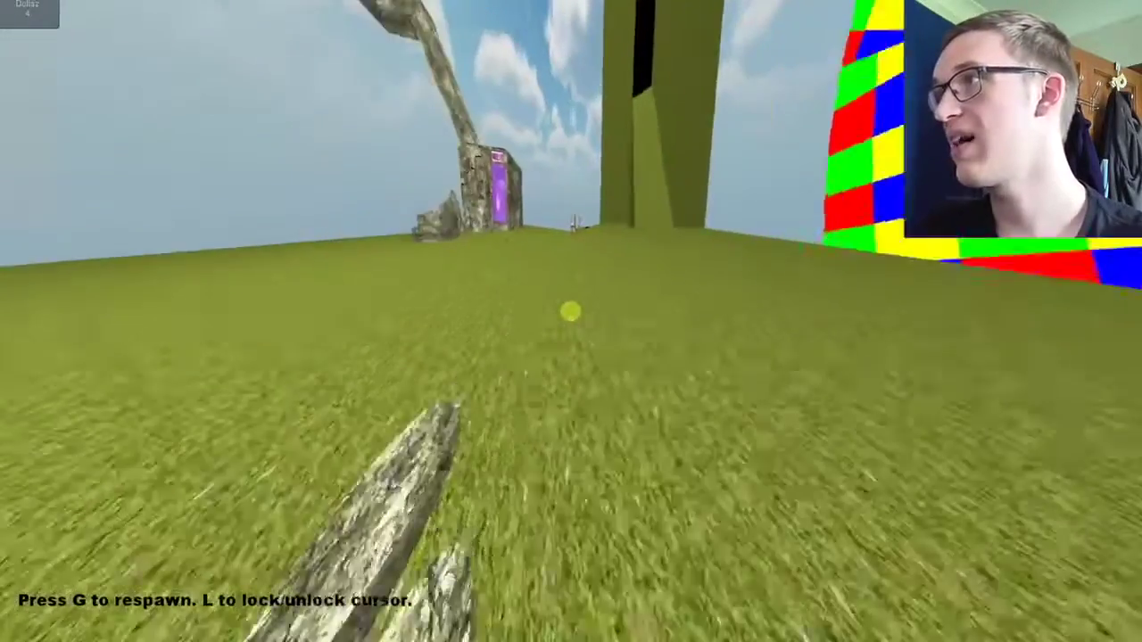
# Pass the stone arch and follow the dark path through the doorway into the purple room.
pyautogui.press('w')
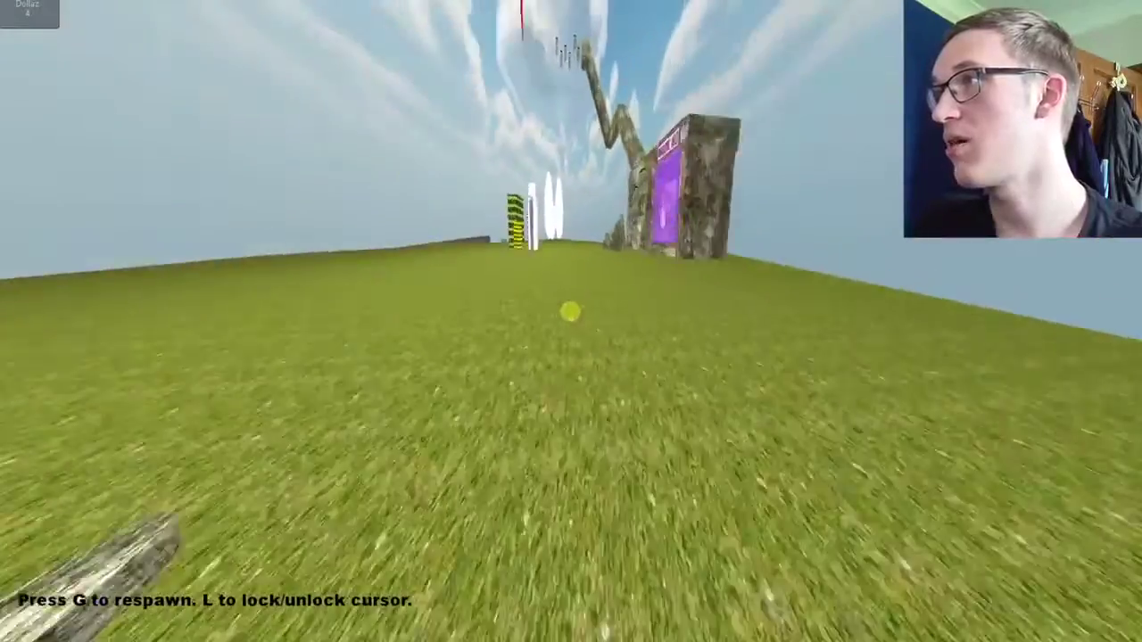
pyautogui.press('w')
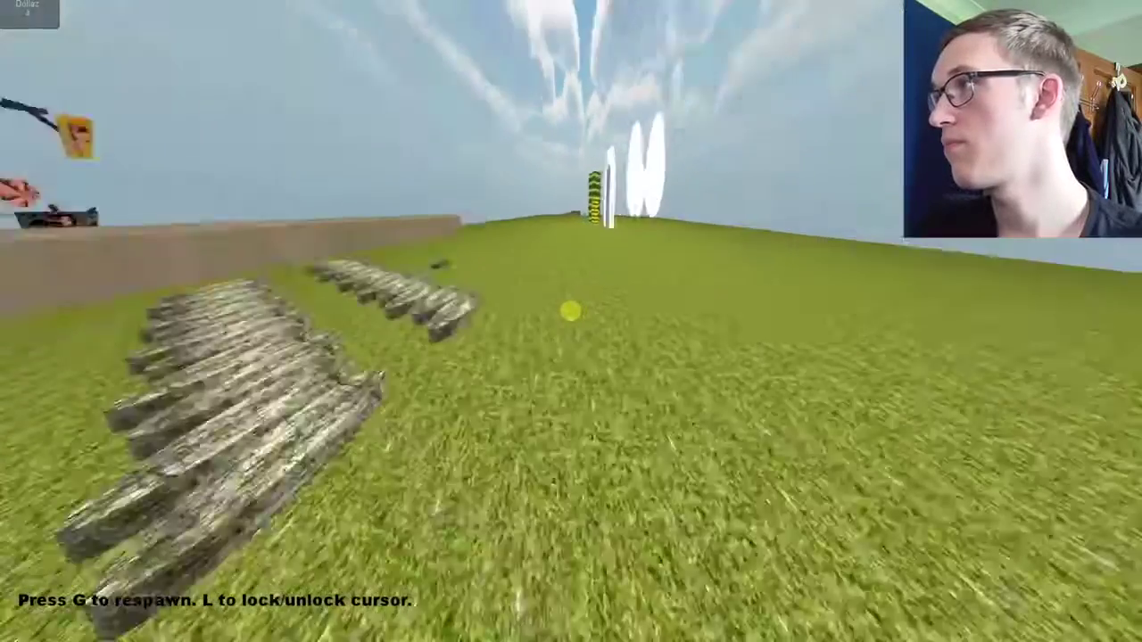
pyautogui.press('w')
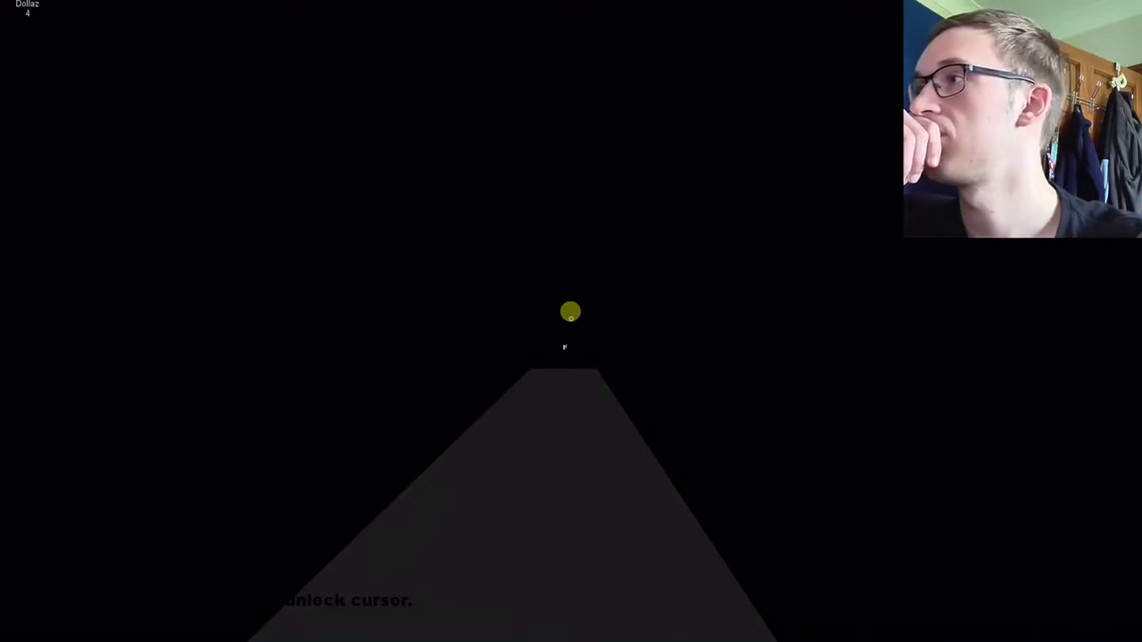
pyautogui.press('w')
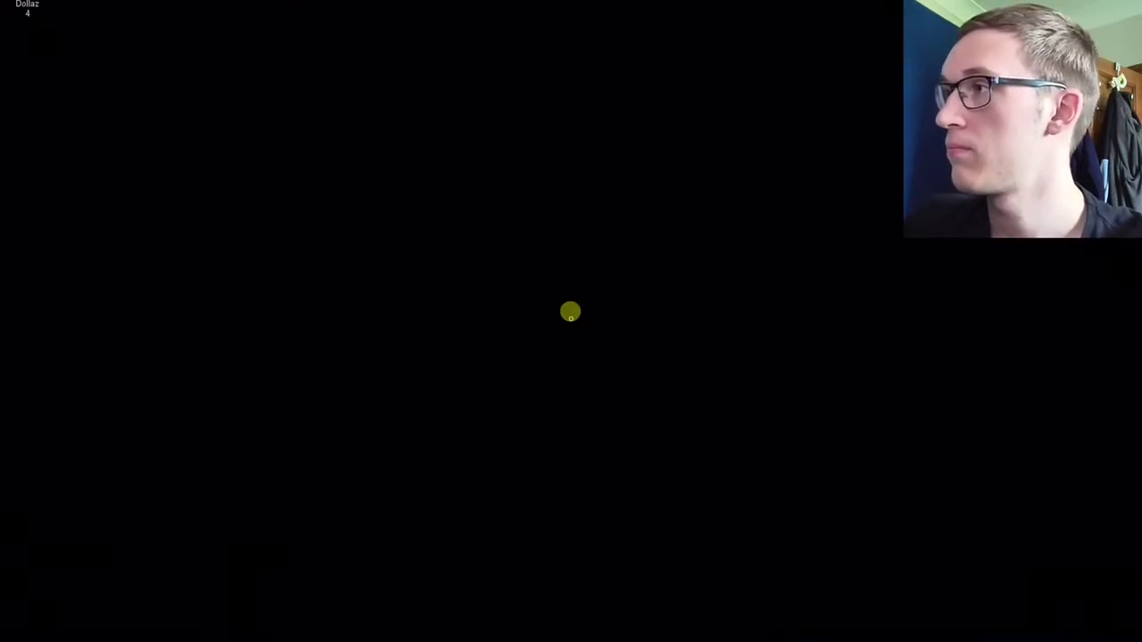
pyautogui.press('w')
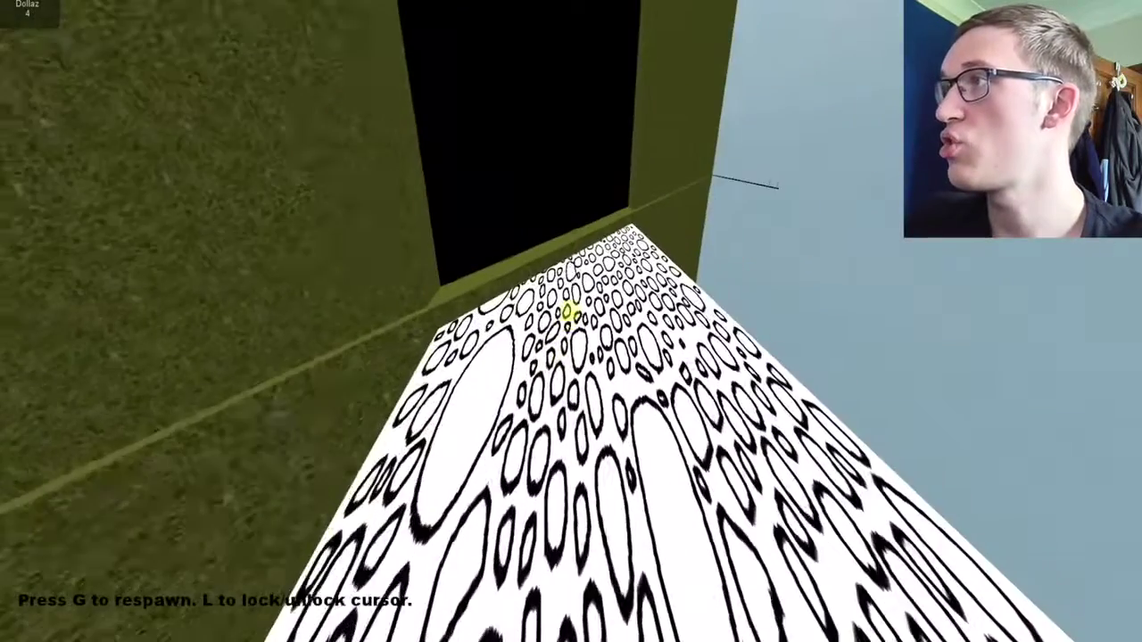
pyautogui.press('w')
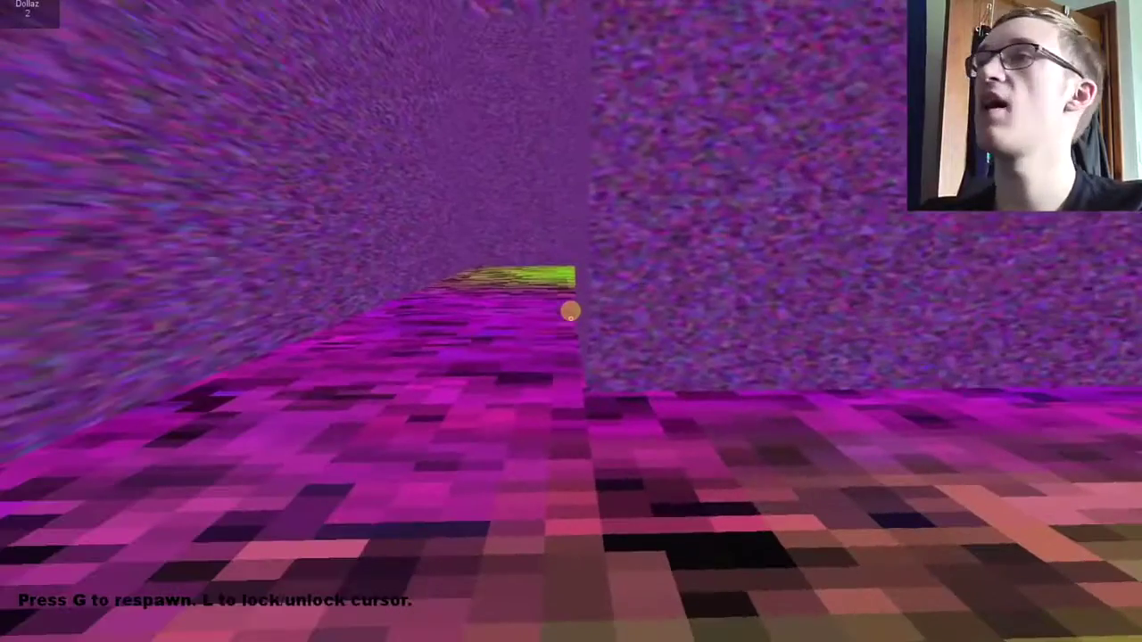
# Follow the purple corridor to the green strip and picture wall, then enter the green-floored corridor.
pyautogui.press('w')
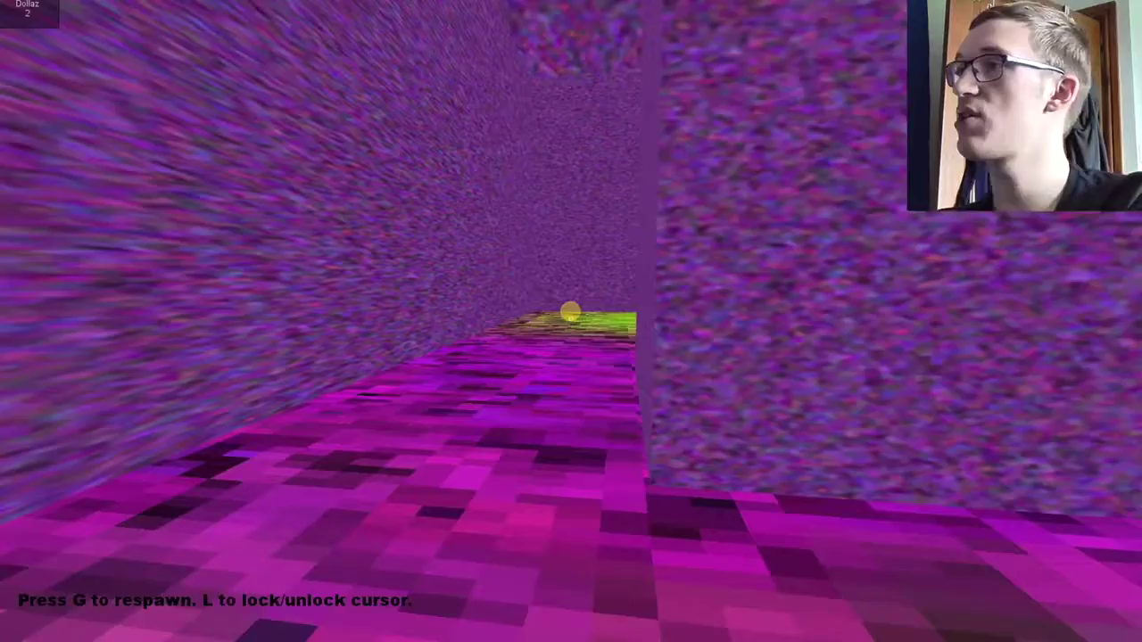
pyautogui.press('w')
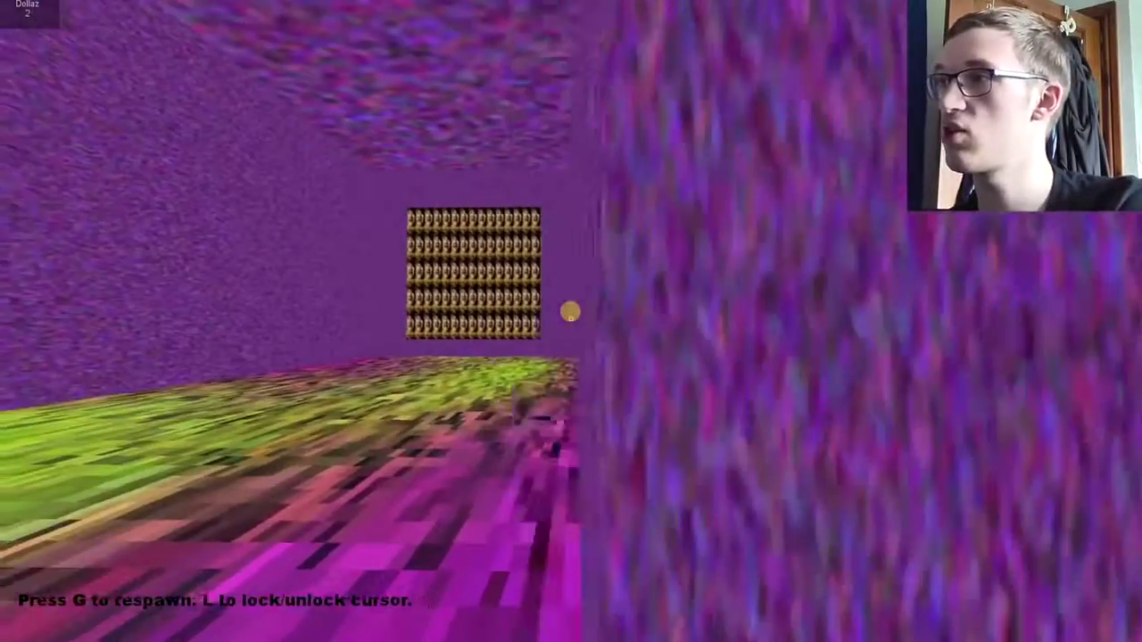
pyautogui.press('w')
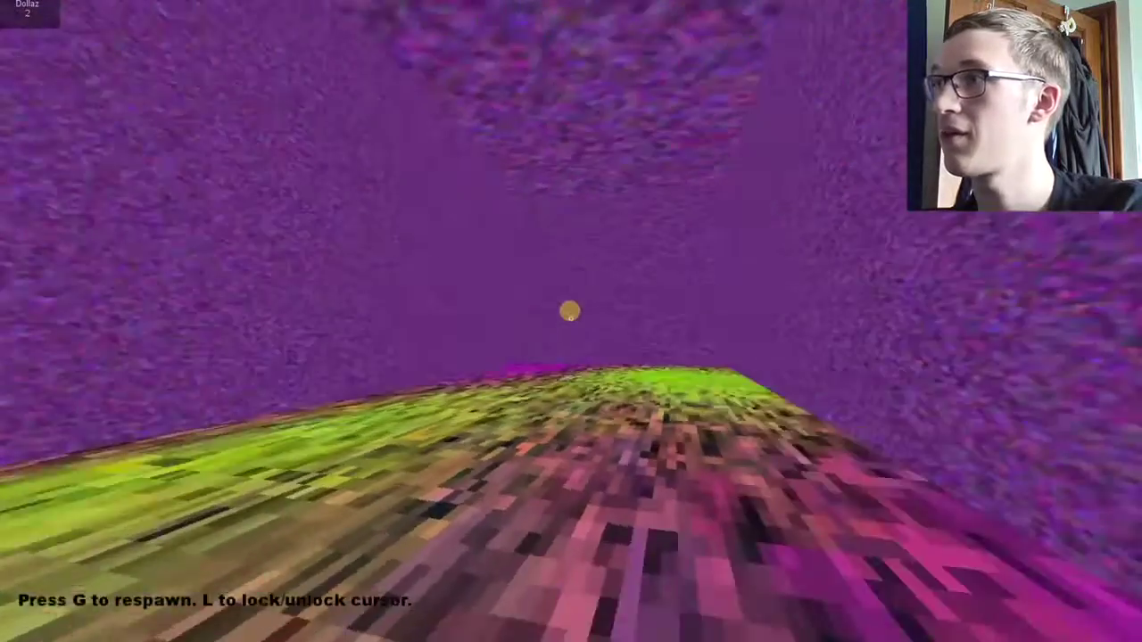
pyautogui.press('w')
pyautogui.press('w')
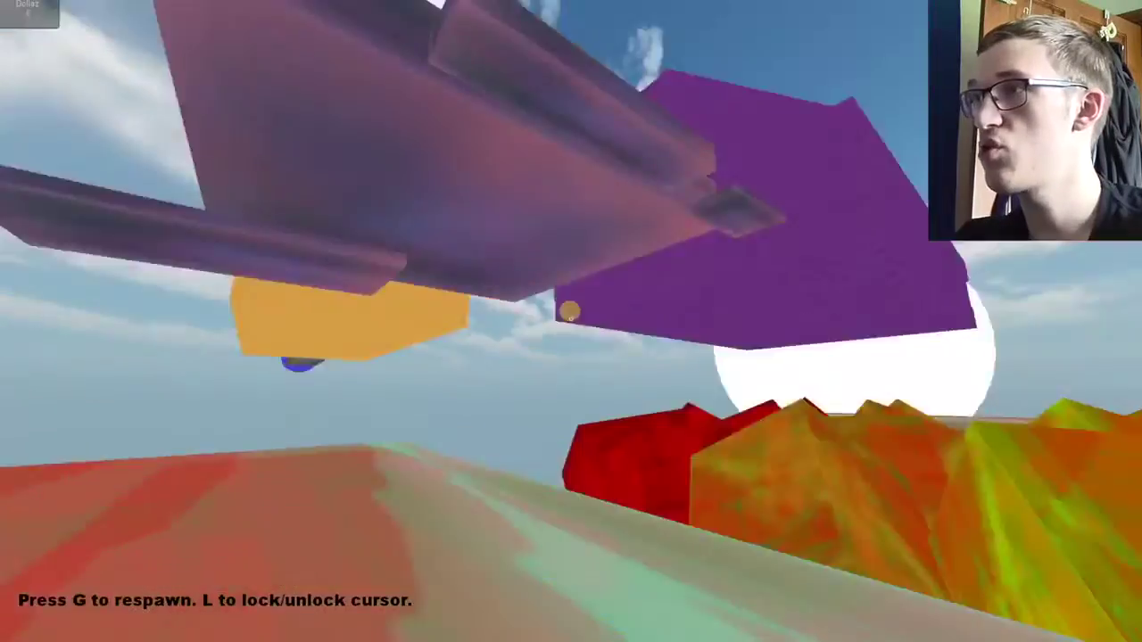
# Walk the path to the face board, back away, and continue past the Error board.
pyautogui.press('g')
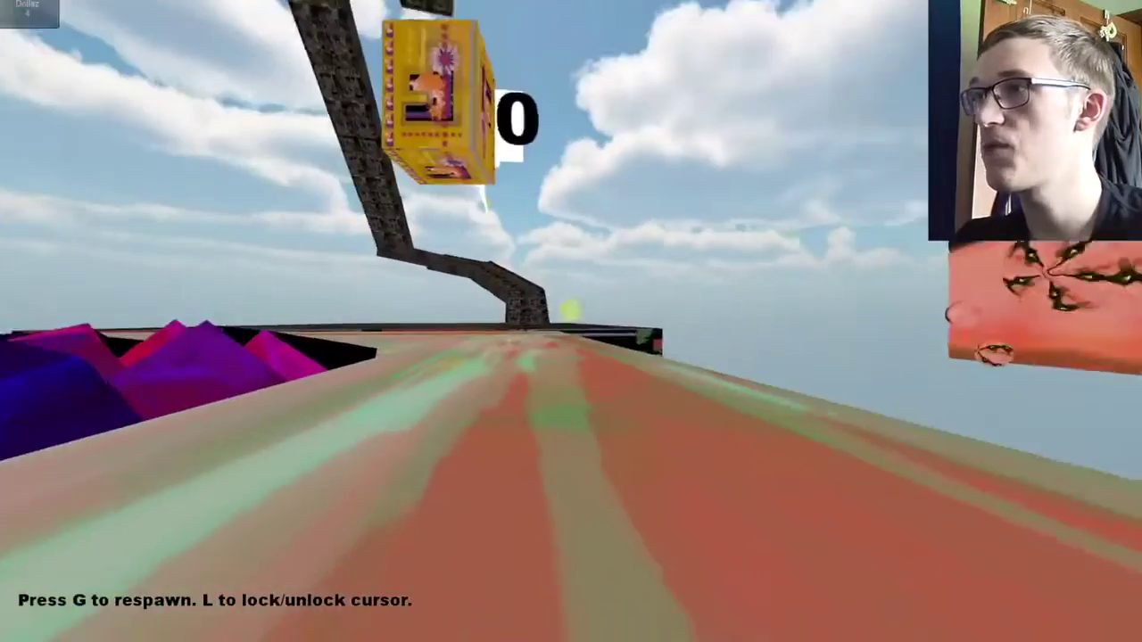
pyautogui.press('w')
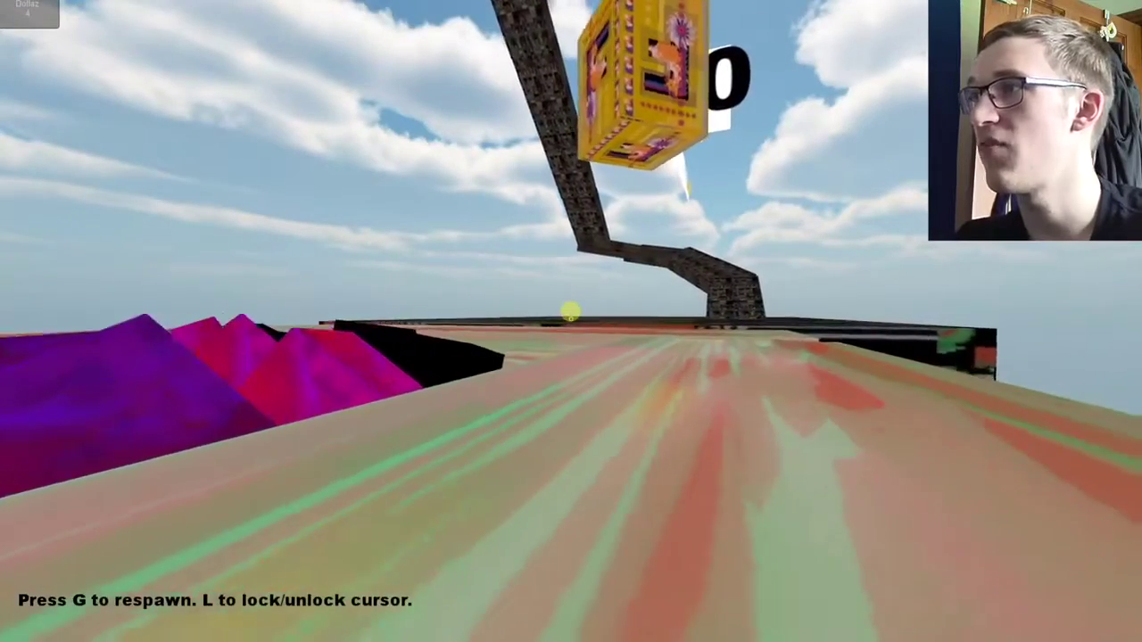
pyautogui.press('w')
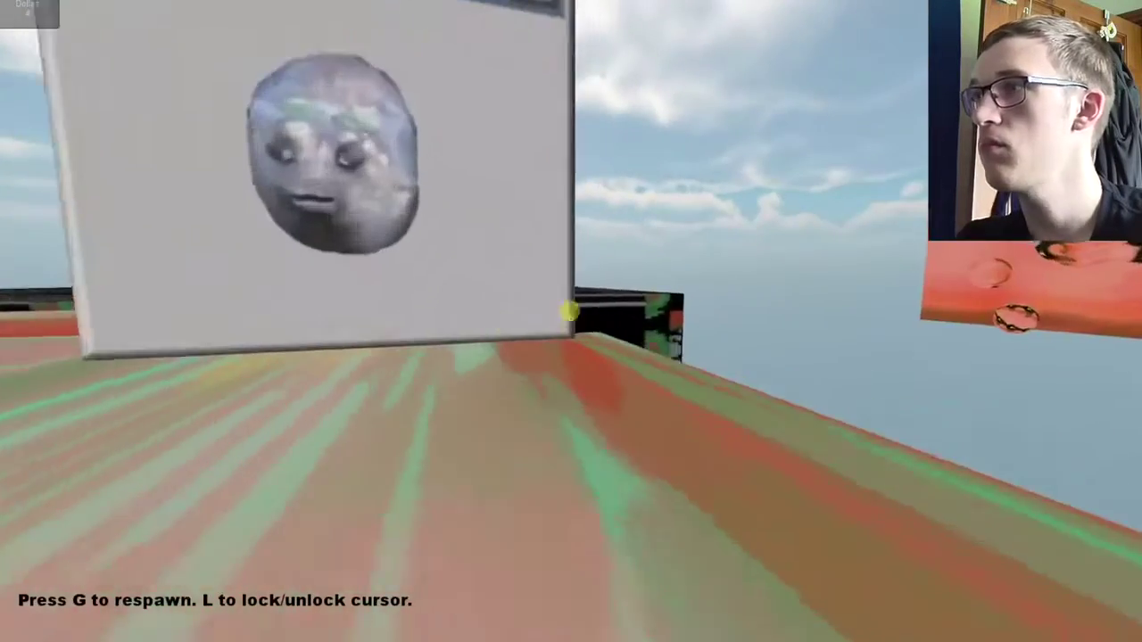
pyautogui.press('s')
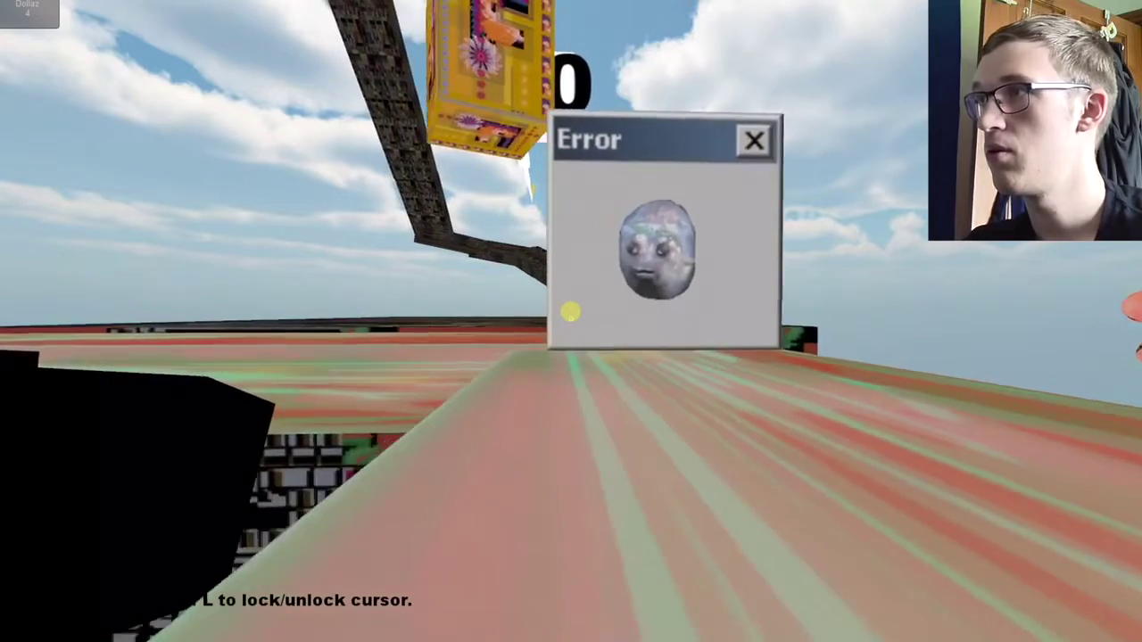
pyautogui.press('w')
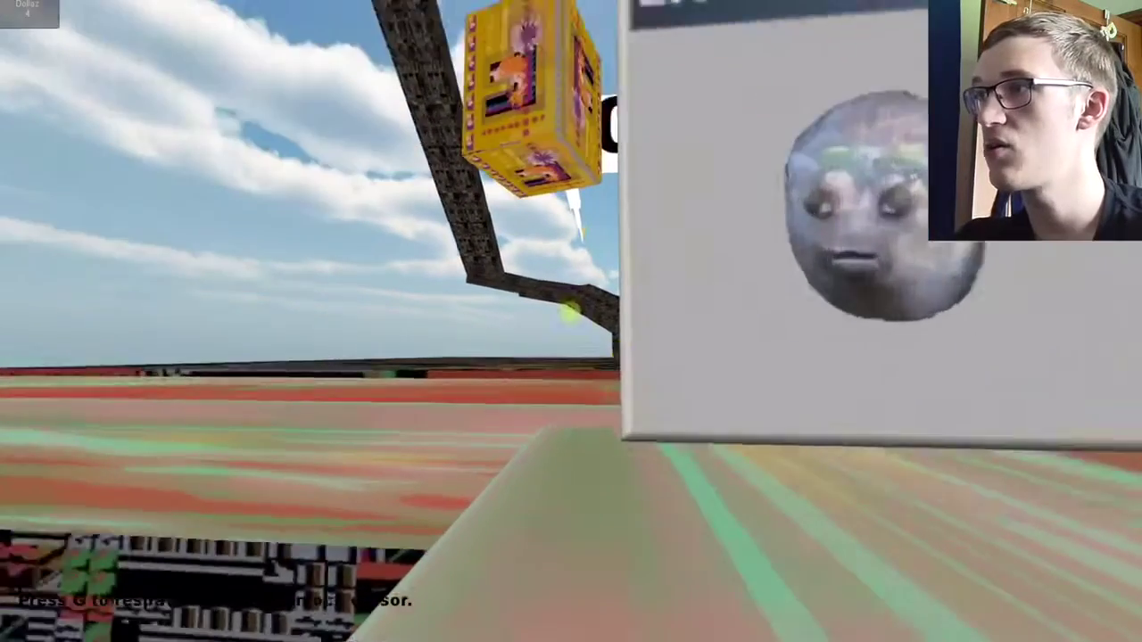
# Cross the red-green platform and dark patterned floor toward the curved bridge and patterned ramp.
pyautogui.press('w')
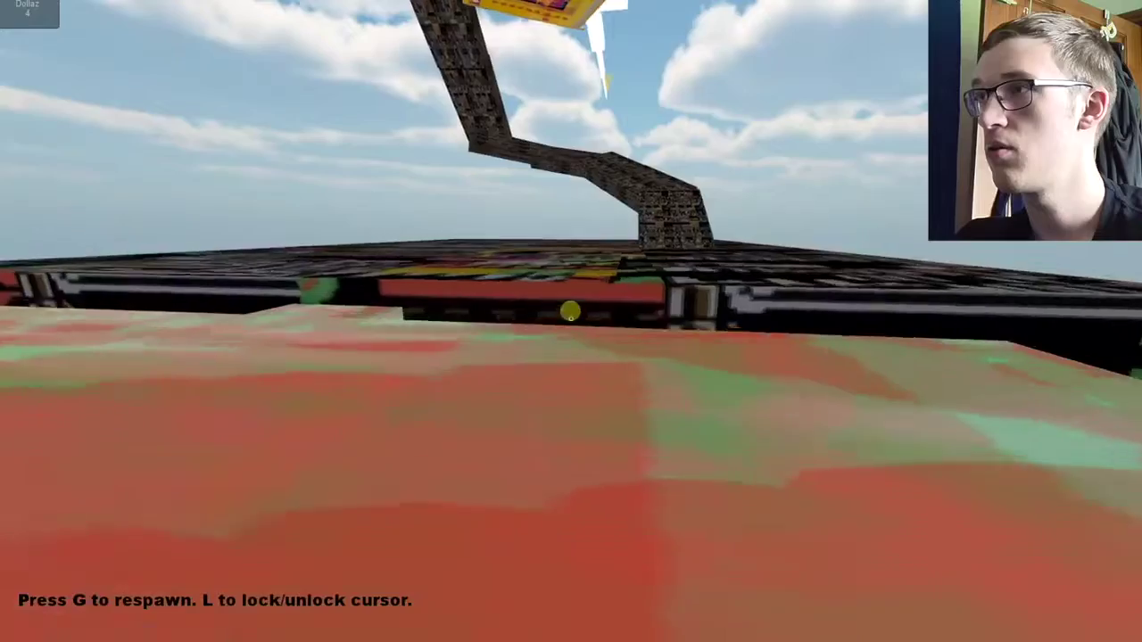
pyautogui.press('w')
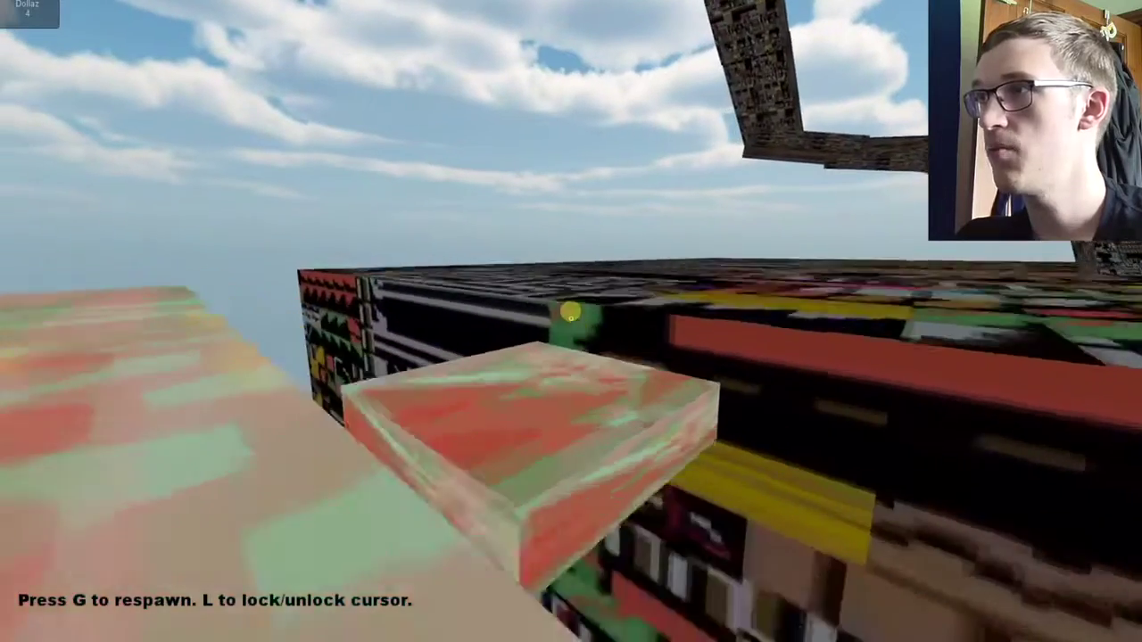
pyautogui.press('w')
pyautogui.press('space')
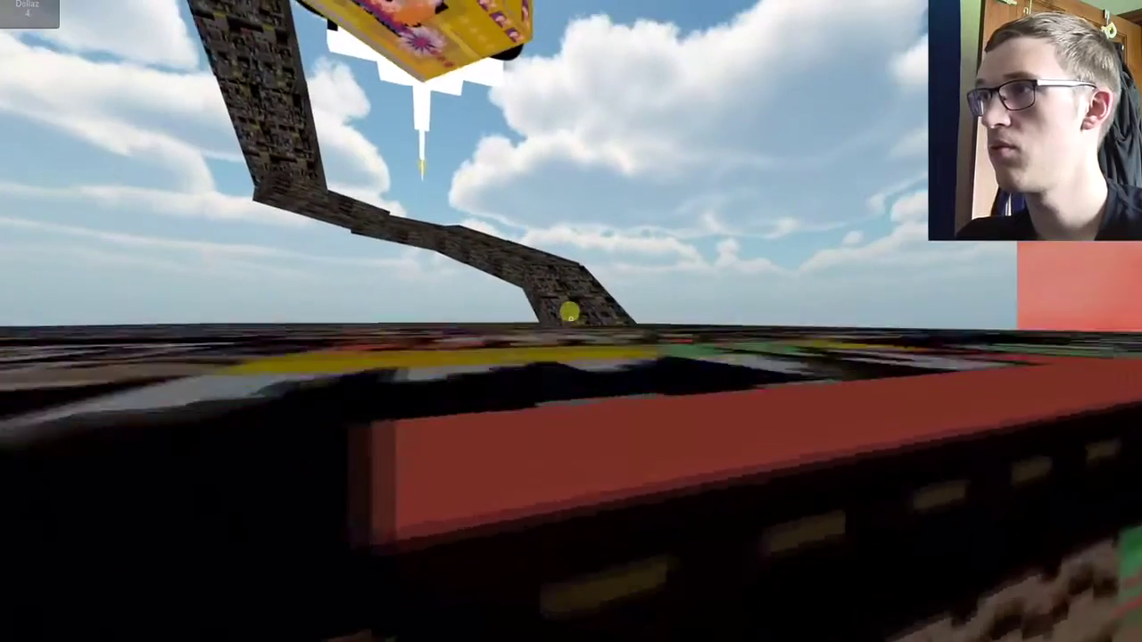
pyautogui.press('w')
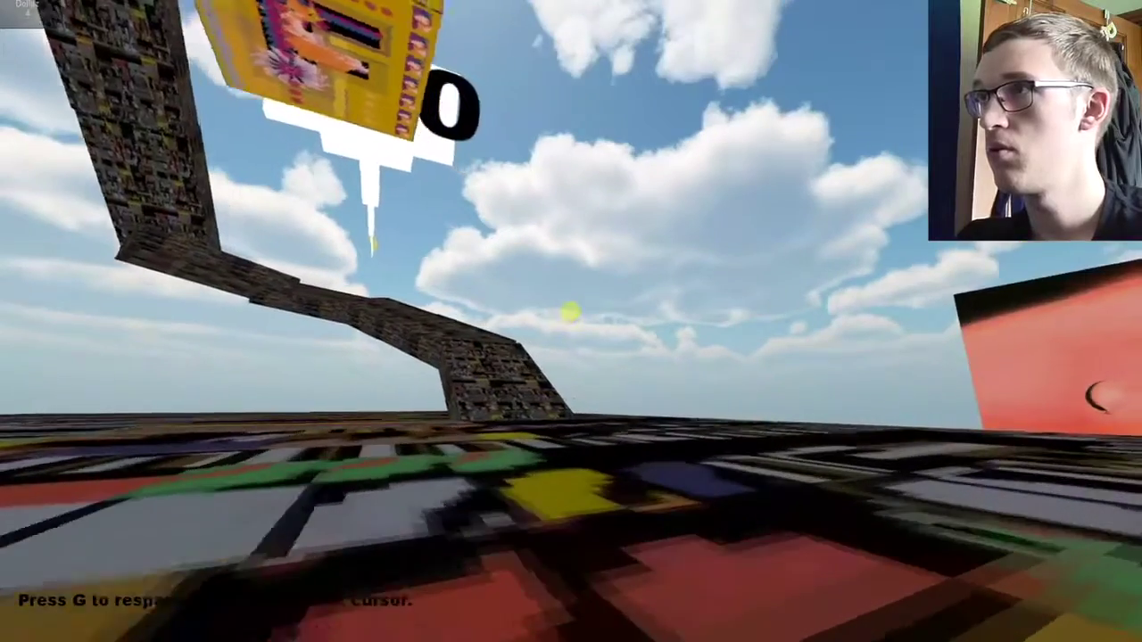
pyautogui.press('w')
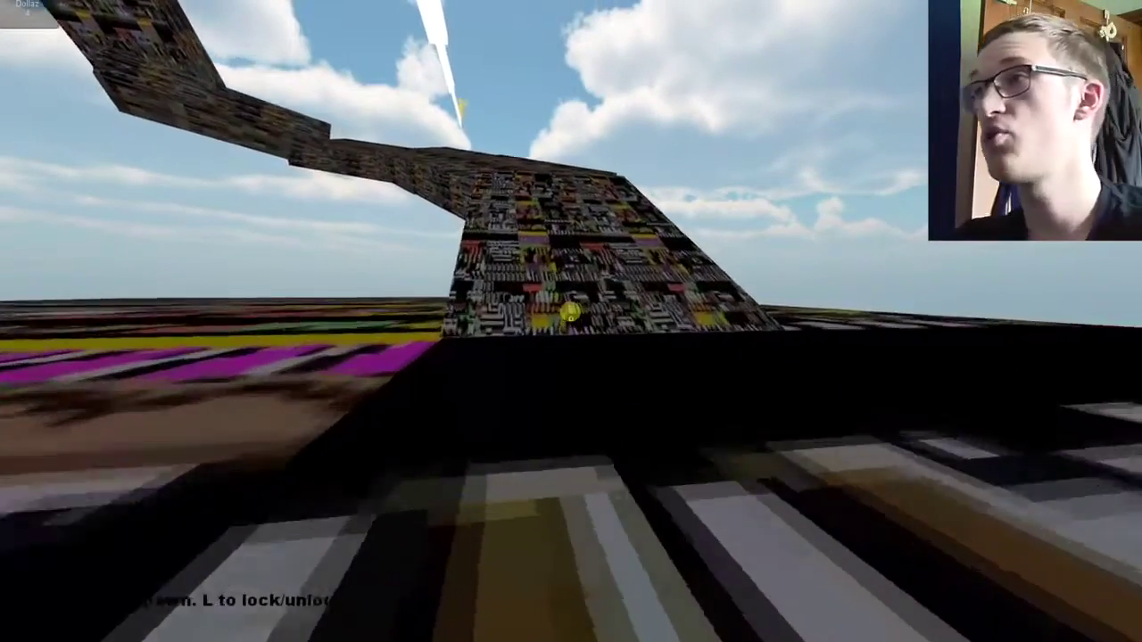
pyautogui.press('w')
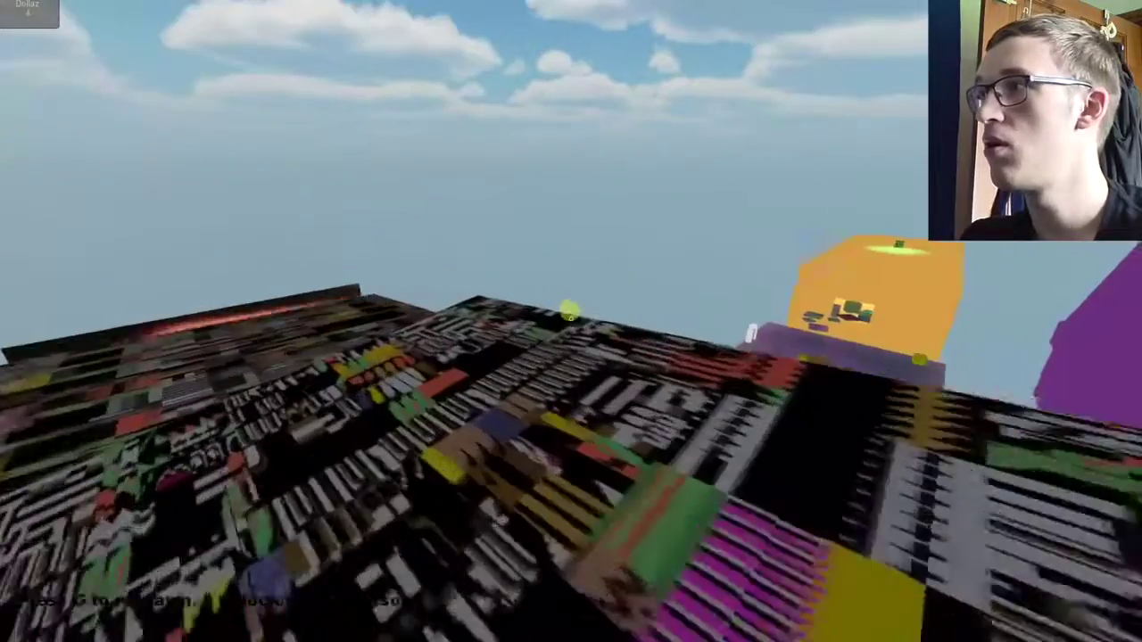
# Jump across the rooftops by the $10 sign, collecting a dollar to reach Dollaz 5.
pyautogui.press('w')
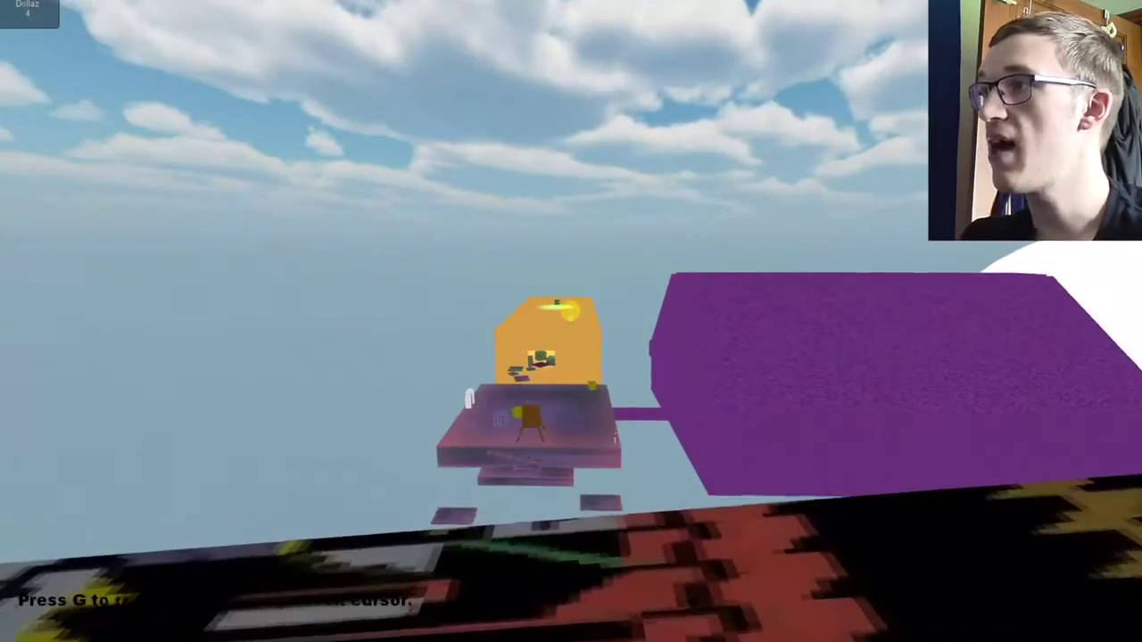
pyautogui.press('w')
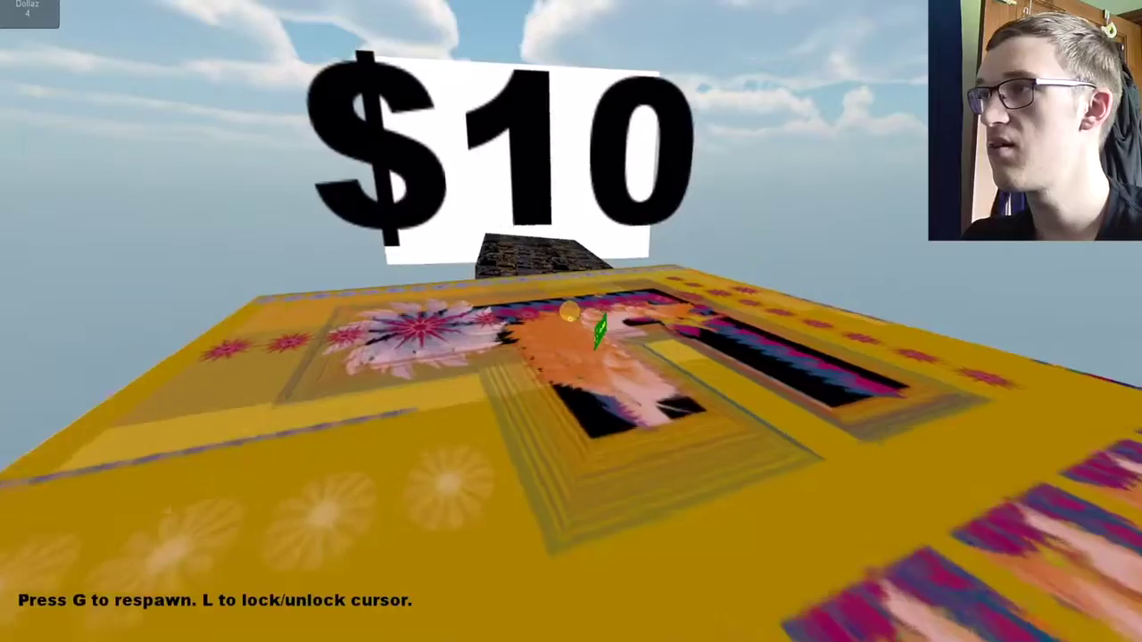
pyautogui.press('w')
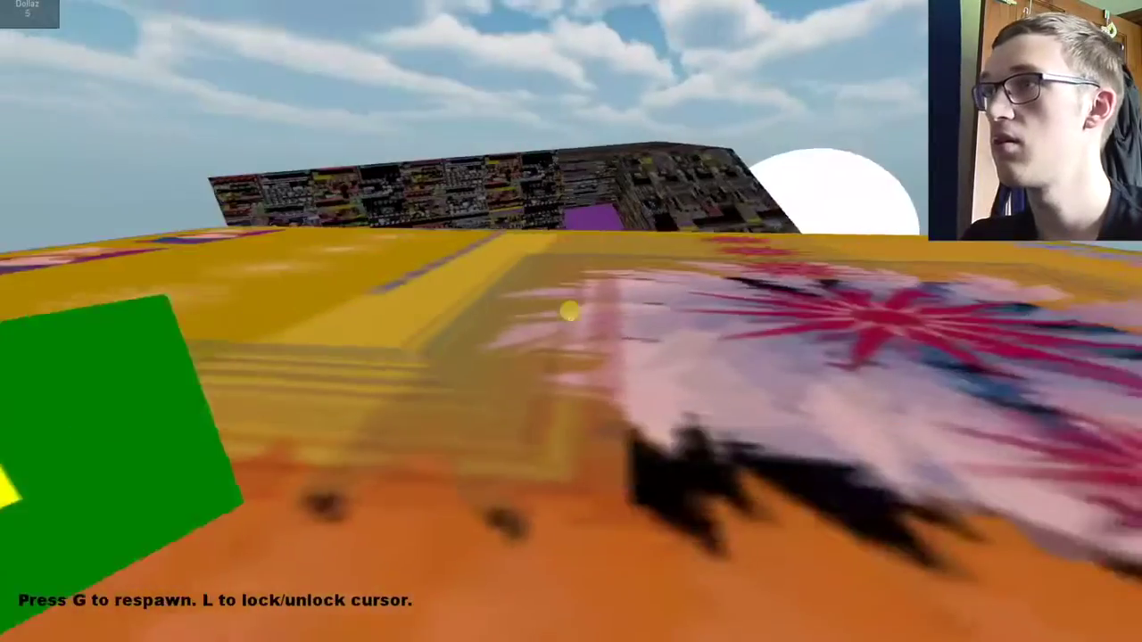
pyautogui.press('w')
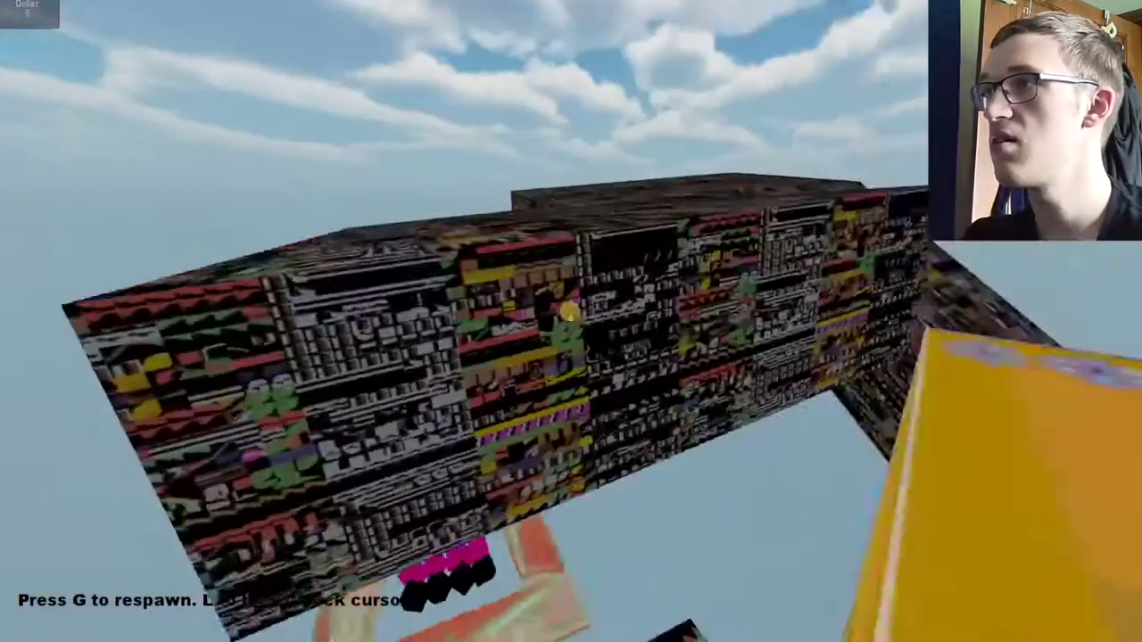
pyautogui.press('w')
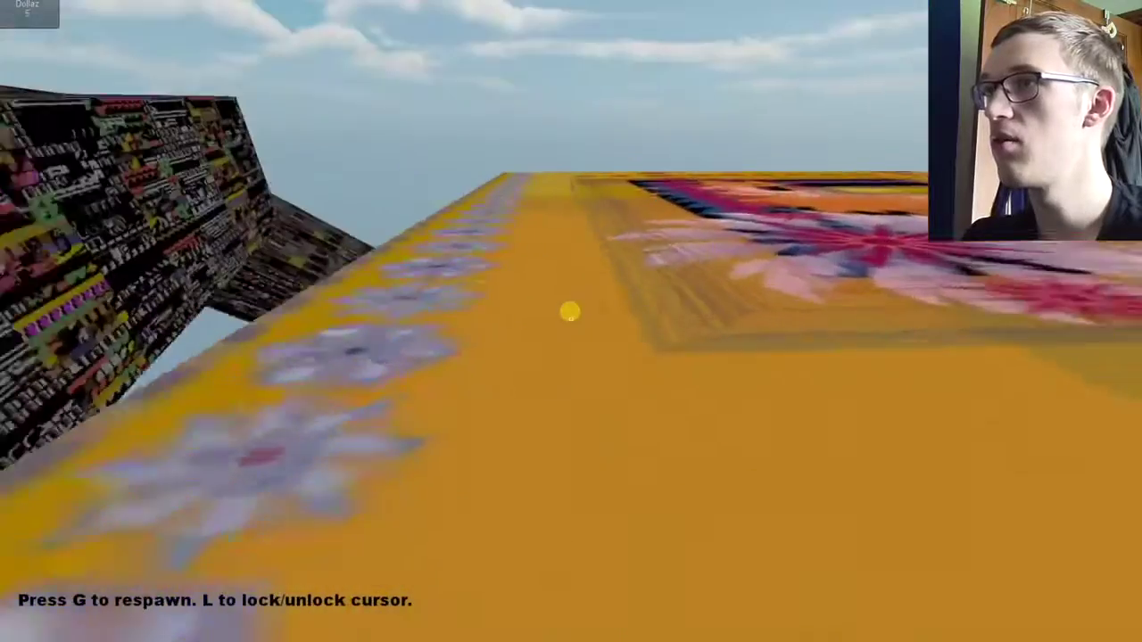
pyautogui.press('w')
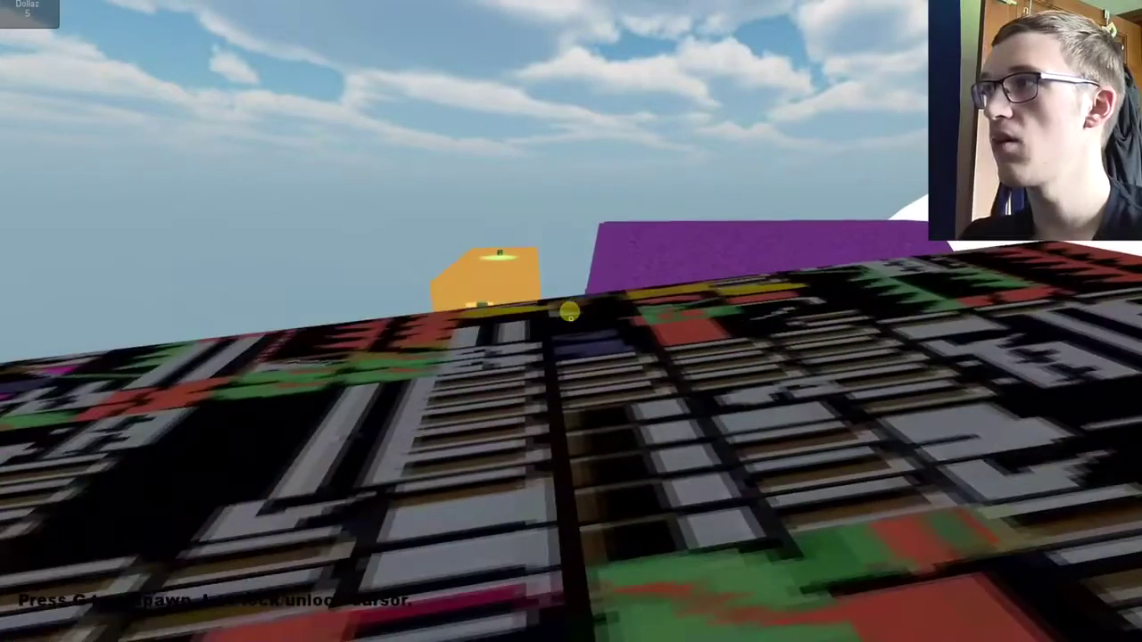
# Pass the purple block and orange building to the portrait and J.GOLDBLUM sign.
pyautogui.press('w')
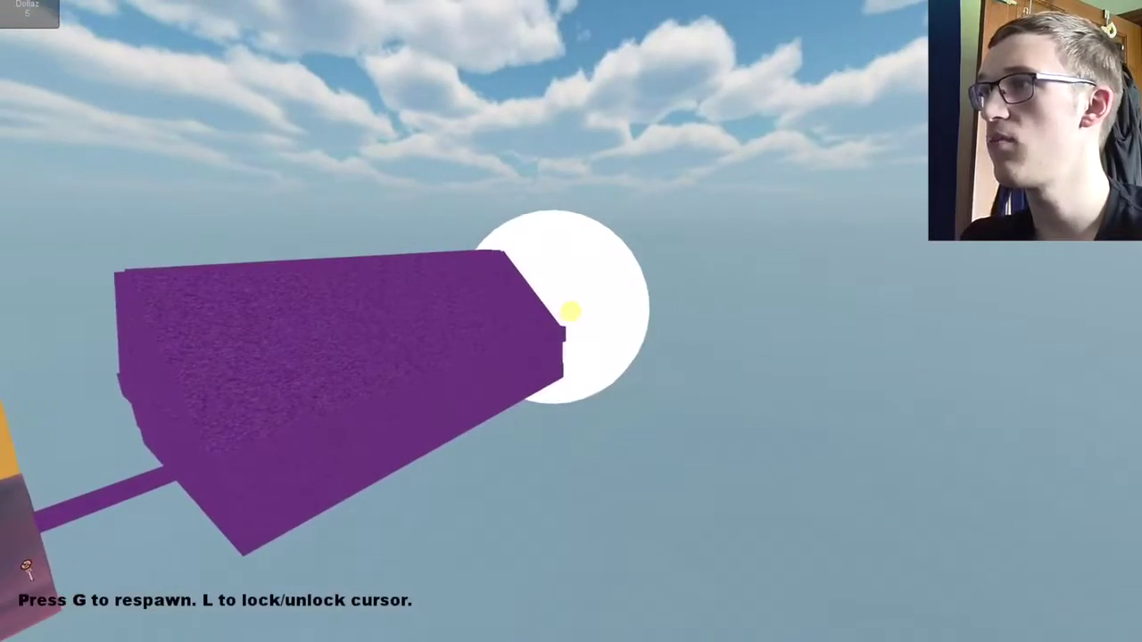
pyautogui.press('w')
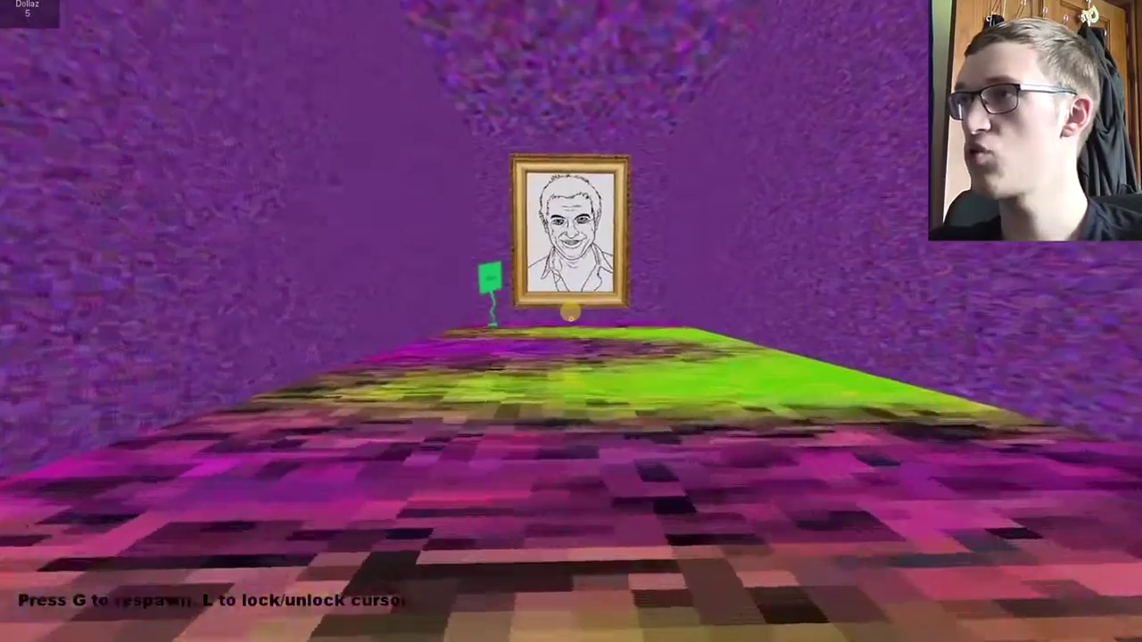
pyautogui.press('w')
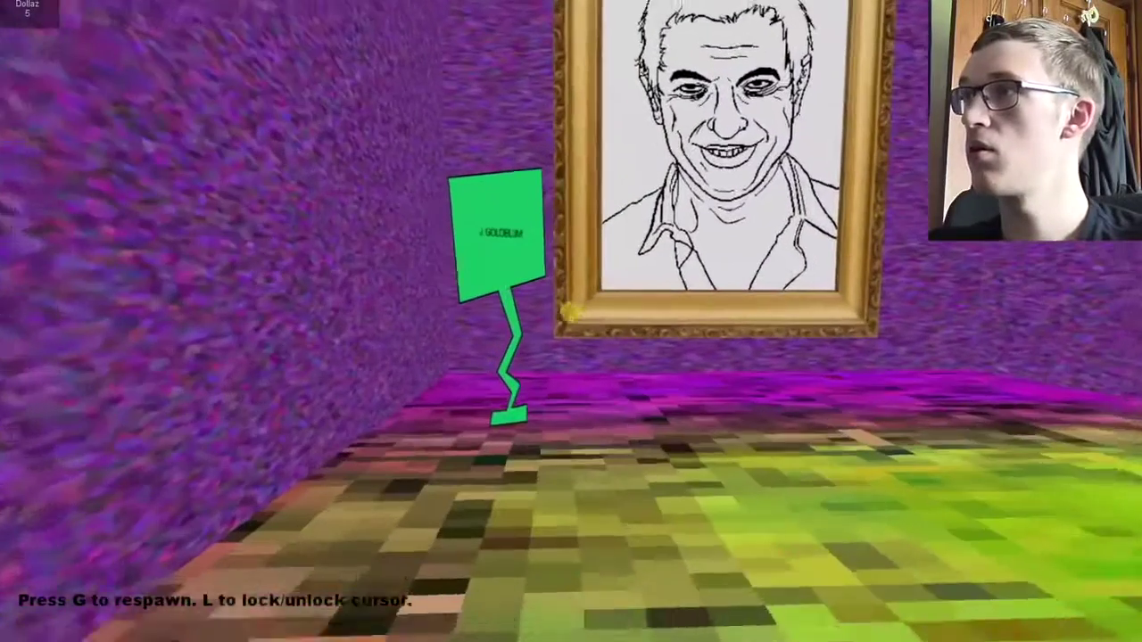
pyautogui.press('w')
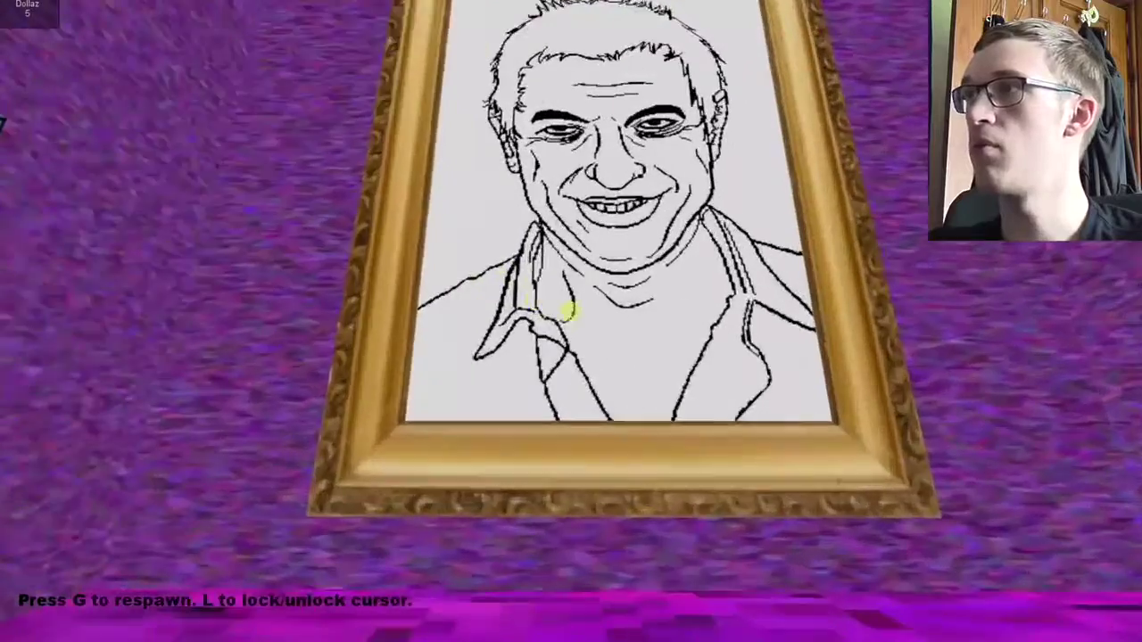
pyautogui.press('w')
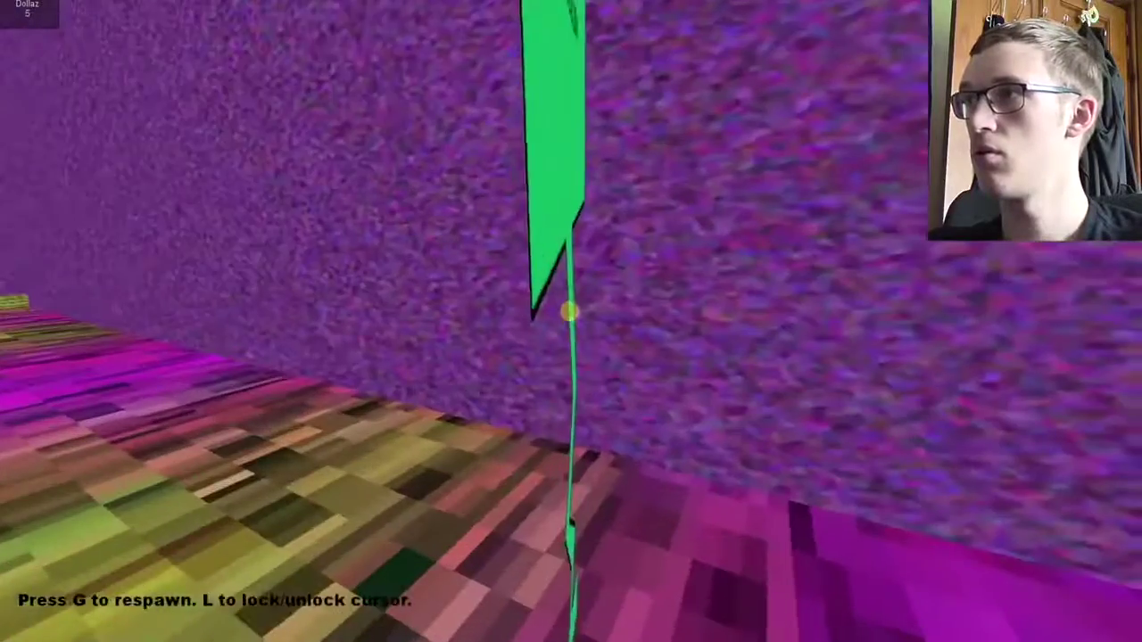
pyautogui.press('w')
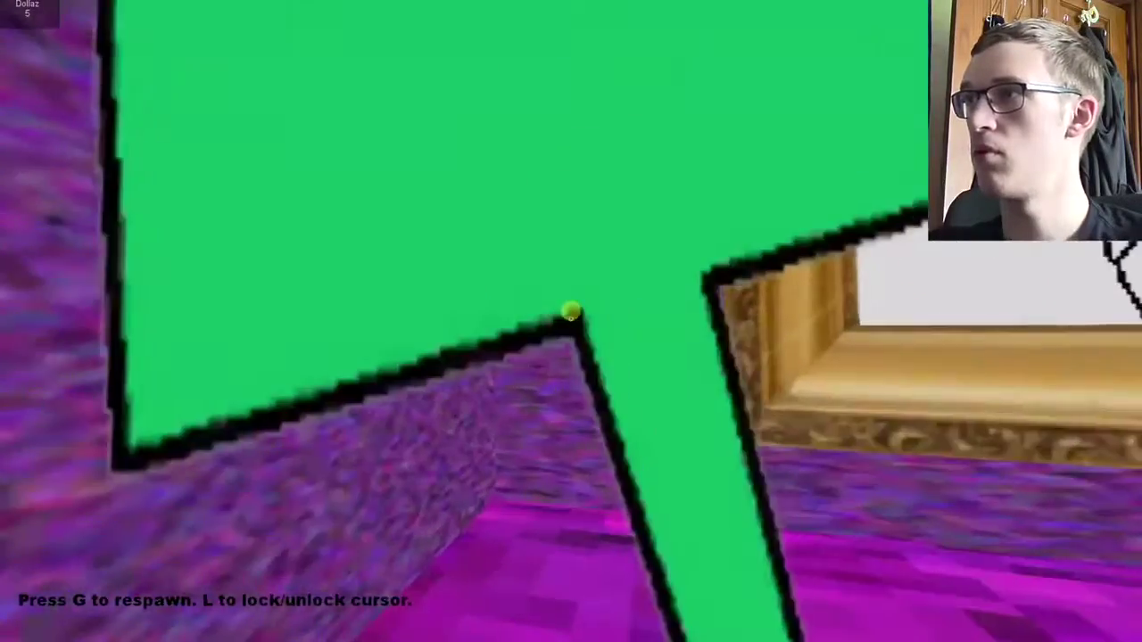
pyautogui.press('s')
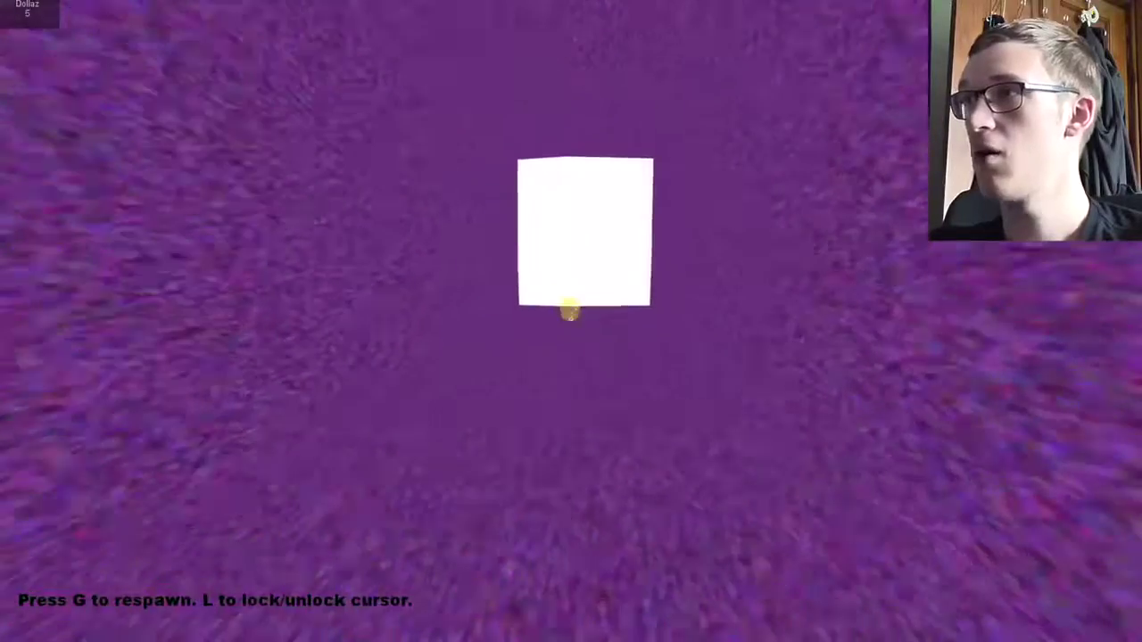
# Exit the purple tunnel onto the checkered floor and follow the yellow path into the blue room.
pyautogui.press('w')
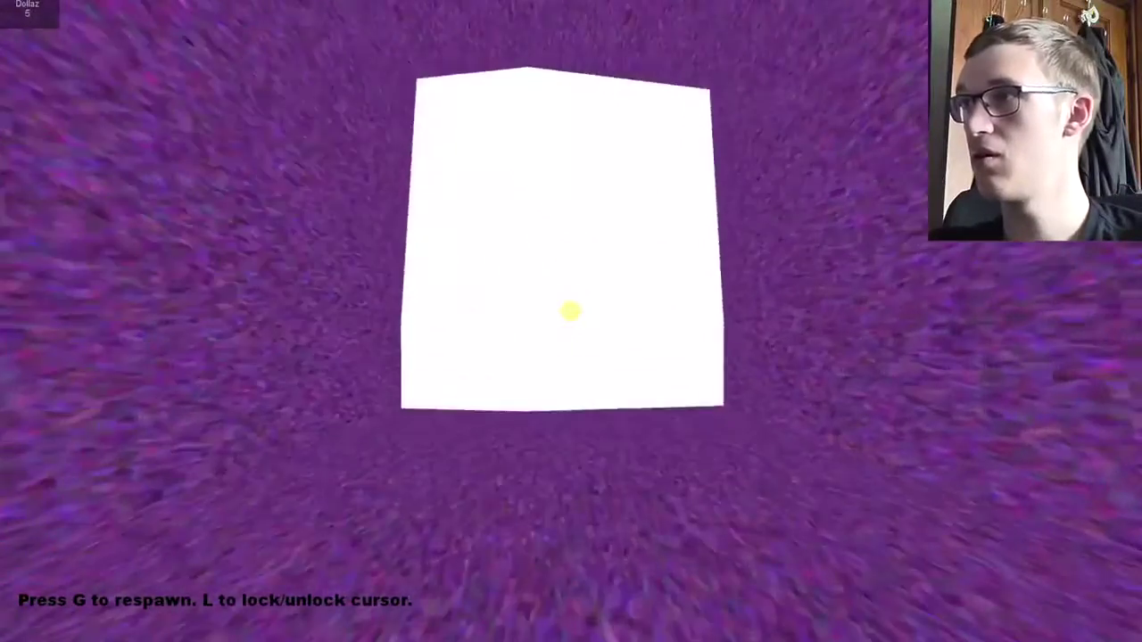
pyautogui.press('w')
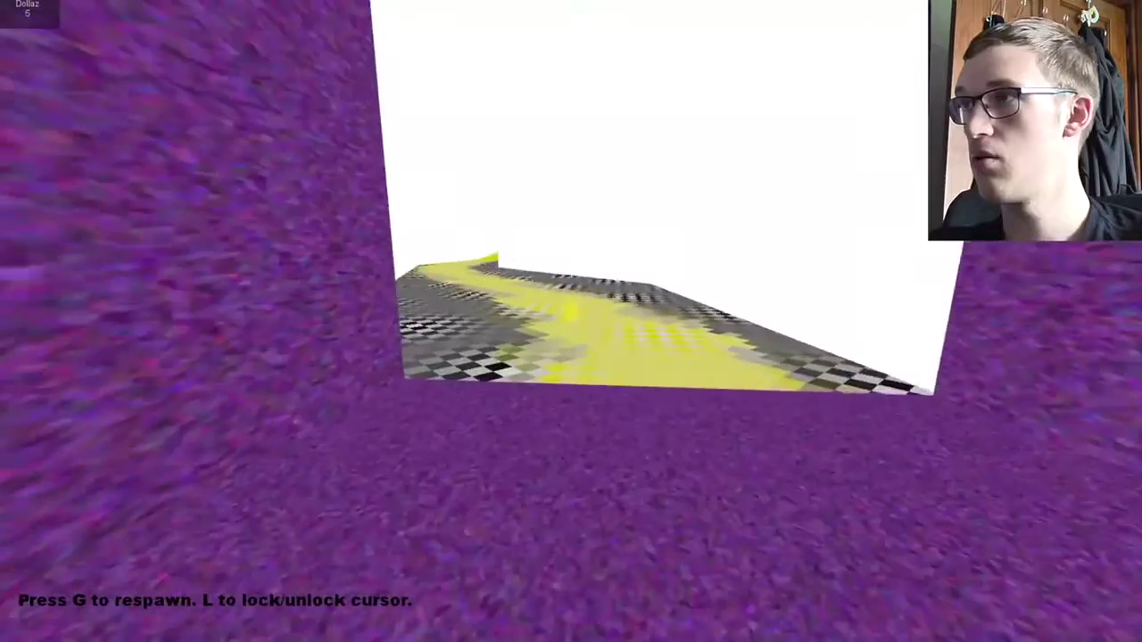
pyautogui.press('w')
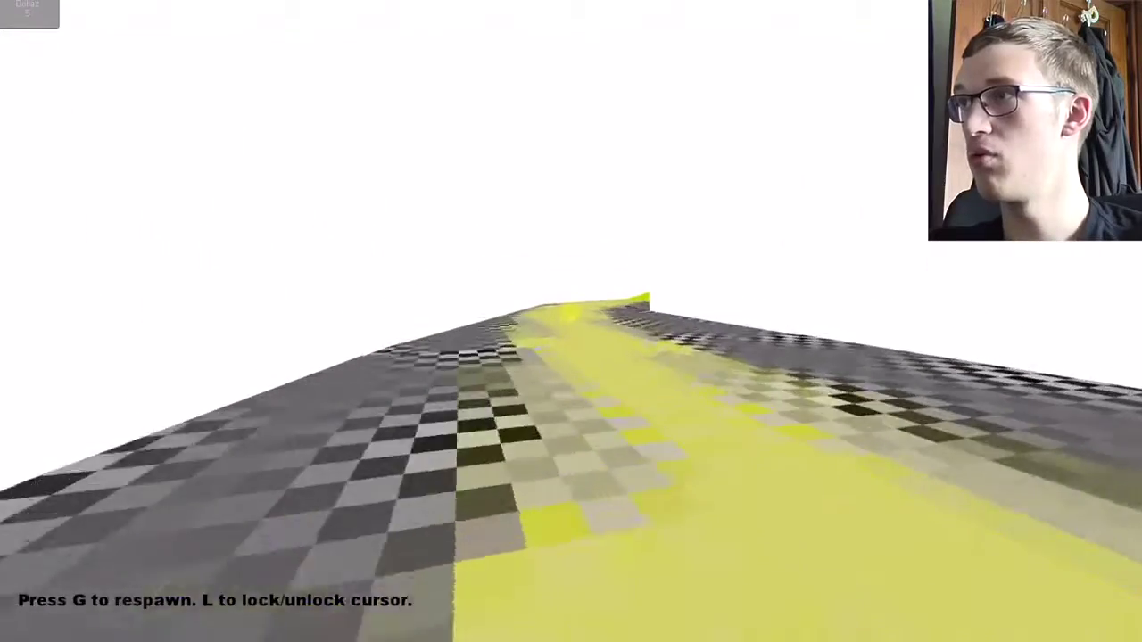
pyautogui.press('w')
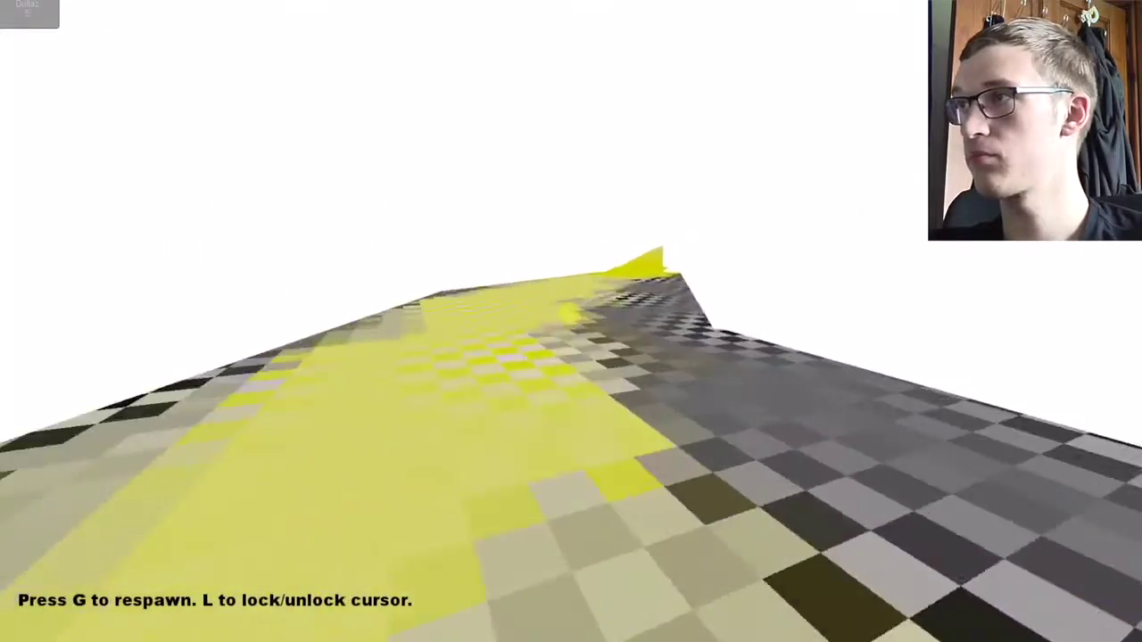
pyautogui.press('w')
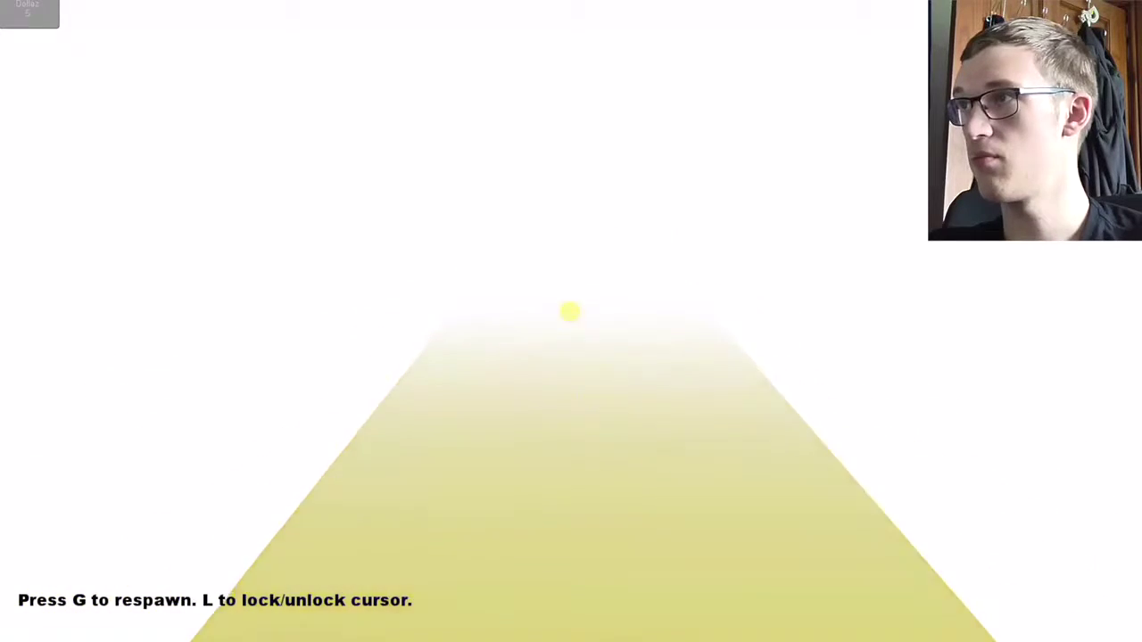
pyautogui.press('w')
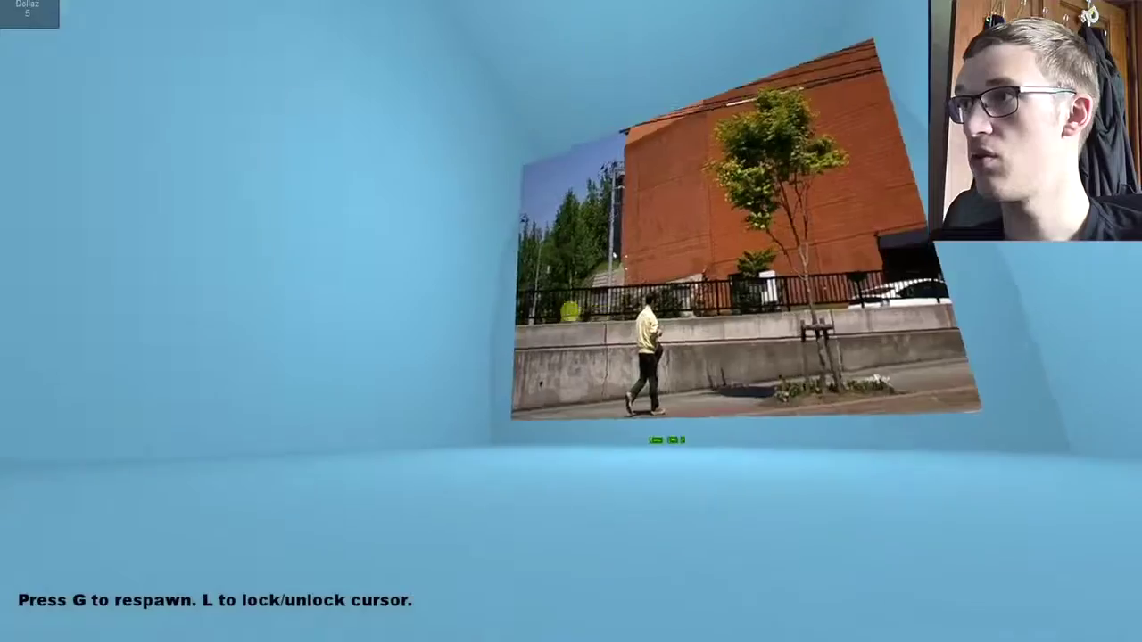
# Walk past the wall video in the blue room and collect the One Dolla bills.
pyautogui.press('w')
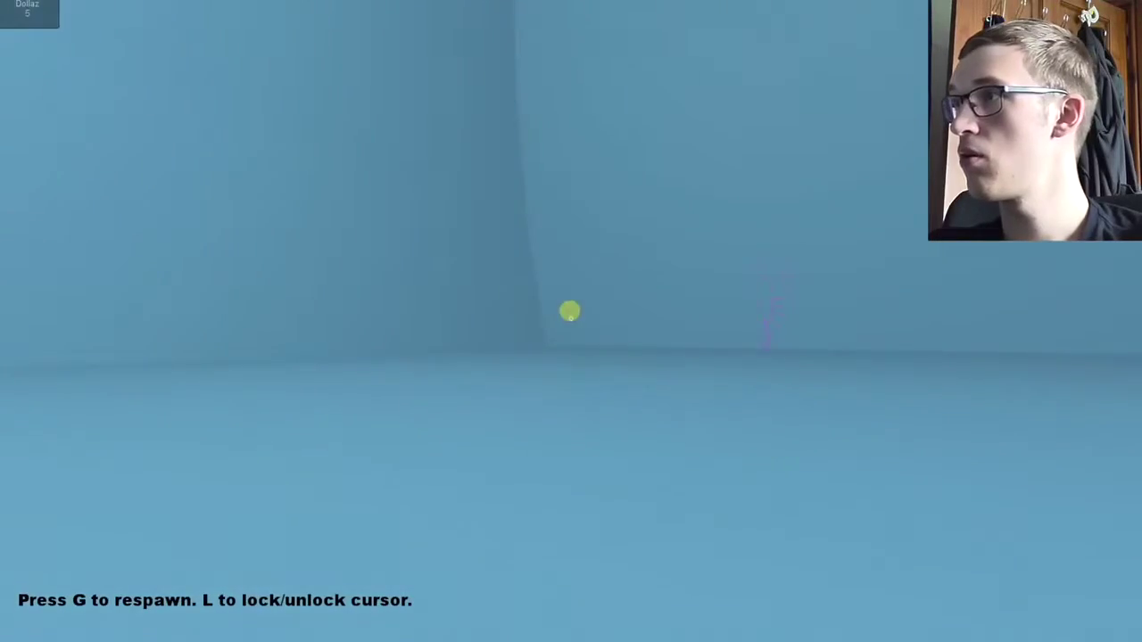
pyautogui.press('w')
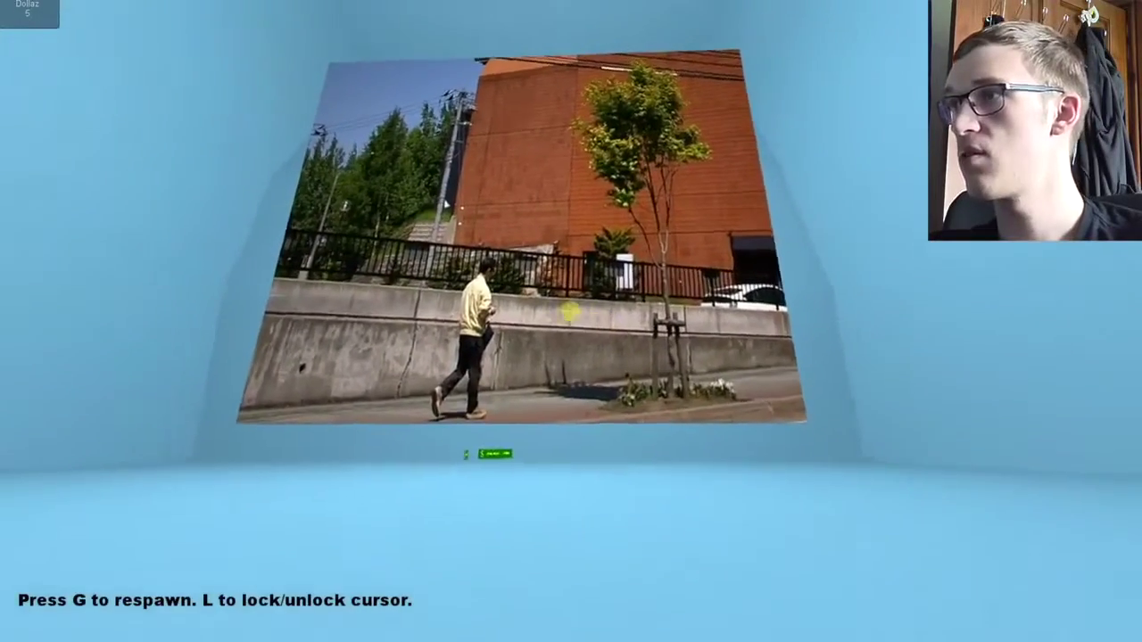
pyautogui.press('w')
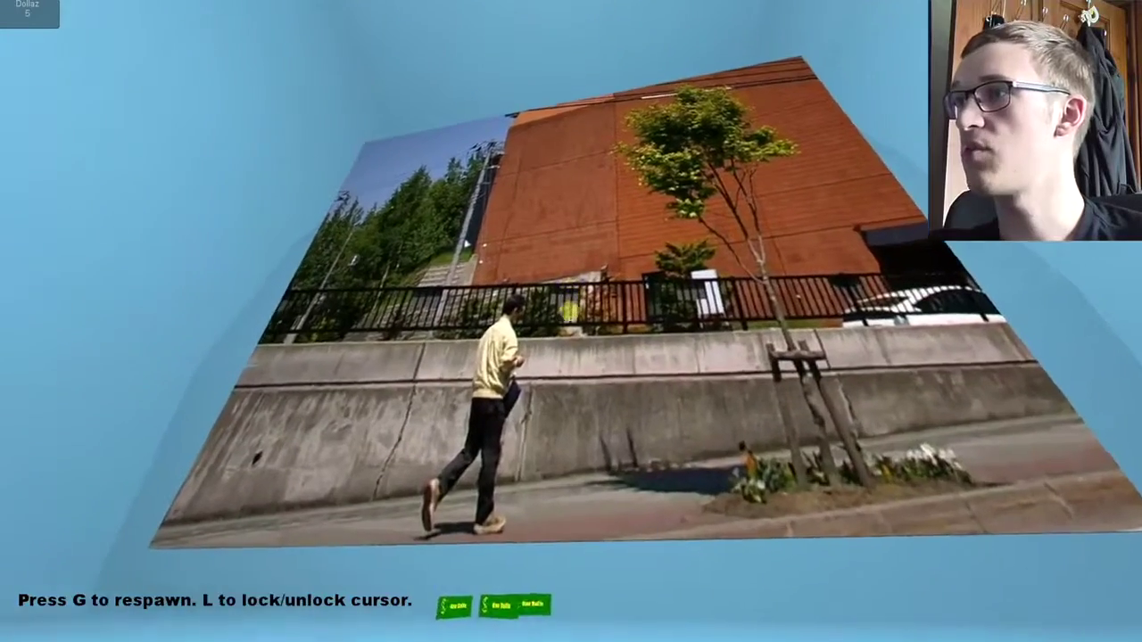
pyautogui.press('w')
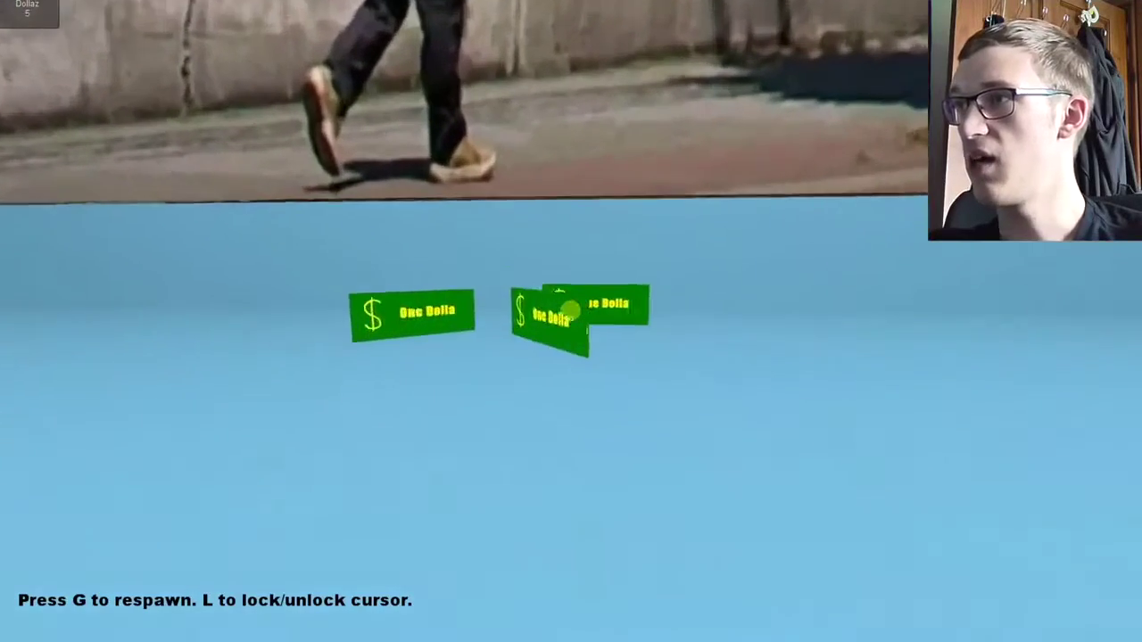
pyautogui.press('w')
pyautogui.press('w')
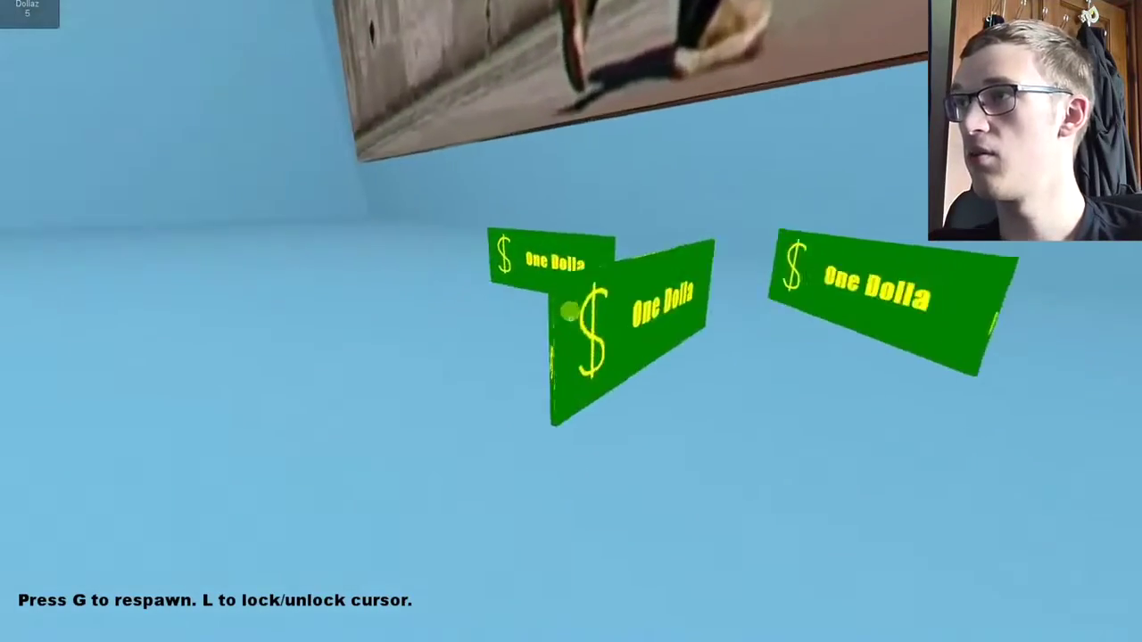
pyautogui.press('w')
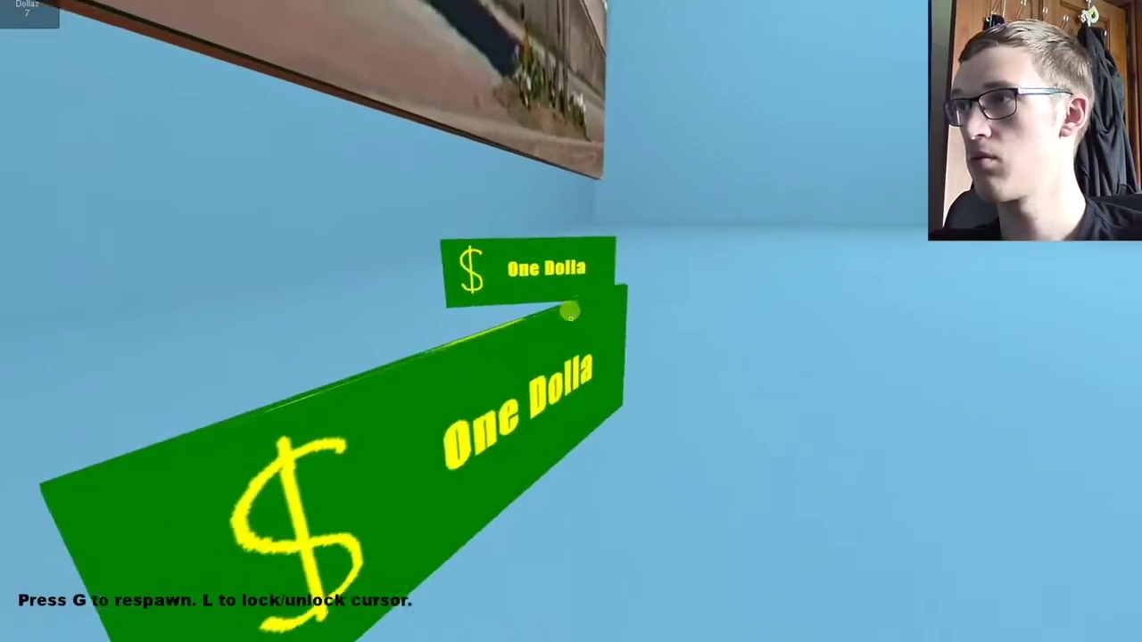
pyautogui.press('w')
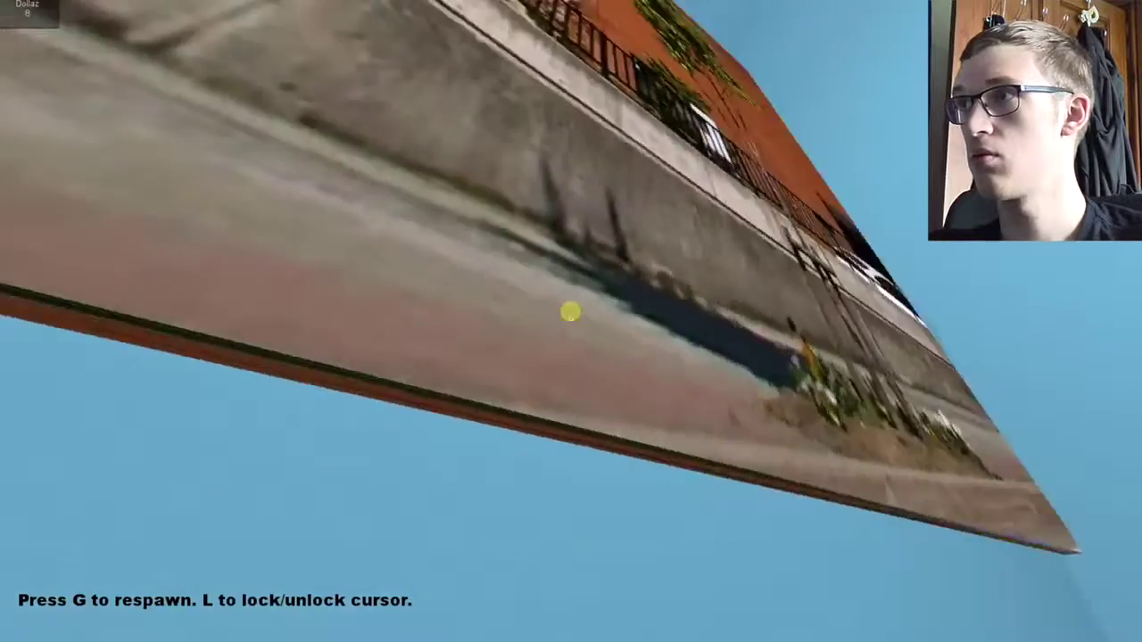
# Approach the wall video panel, regain level ground, and walk to the blue room's back wall.
pyautogui.press('w')
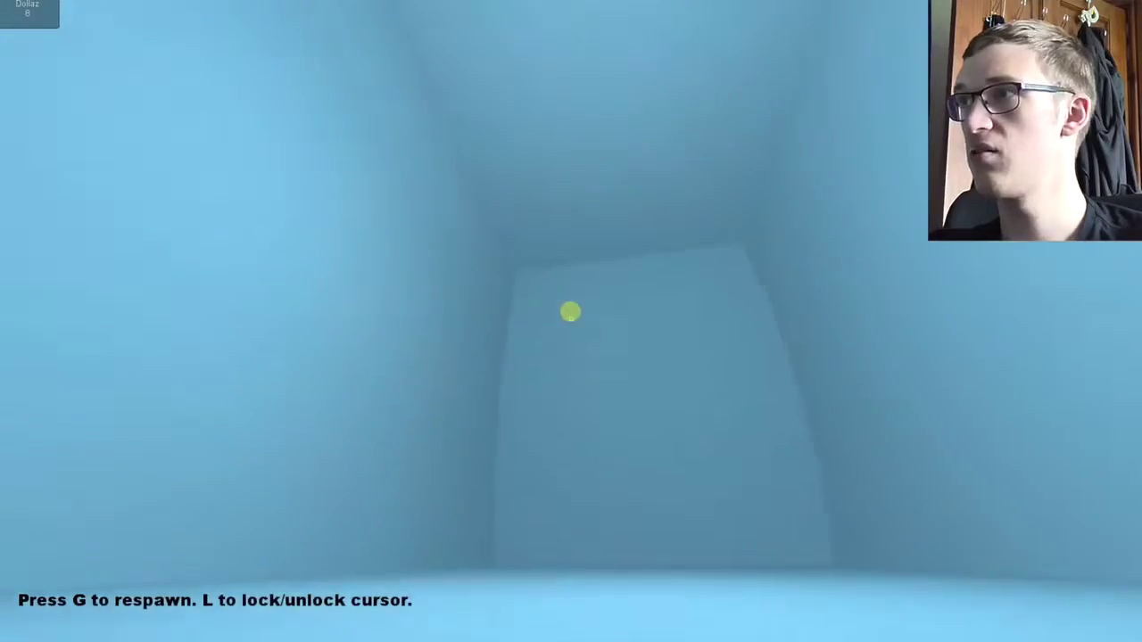
pyautogui.press('w')
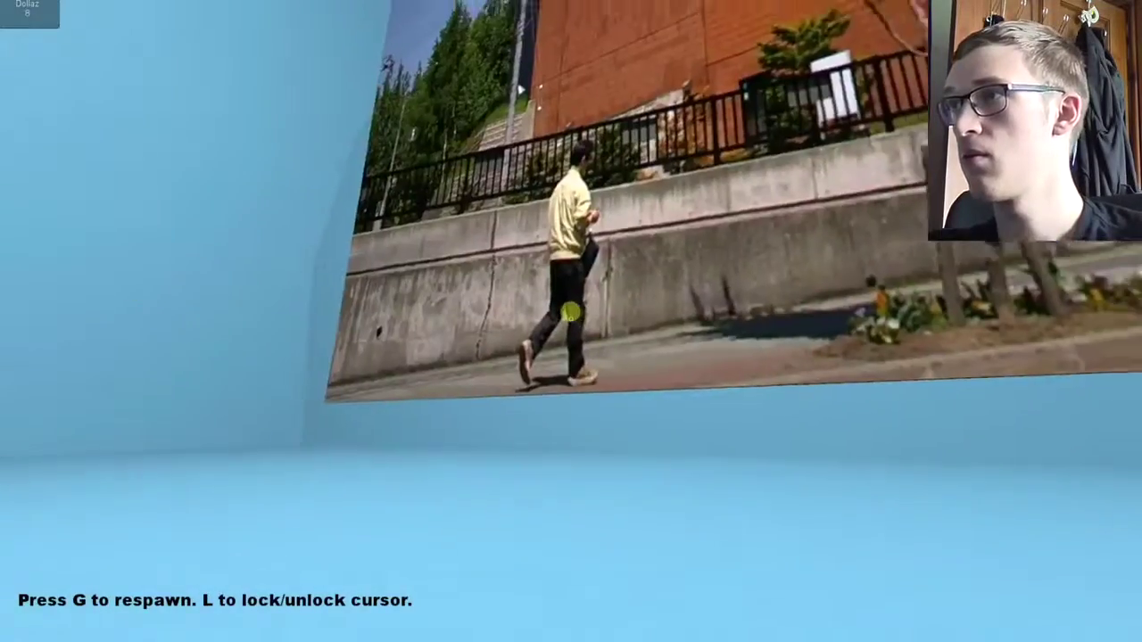
pyautogui.press('w')
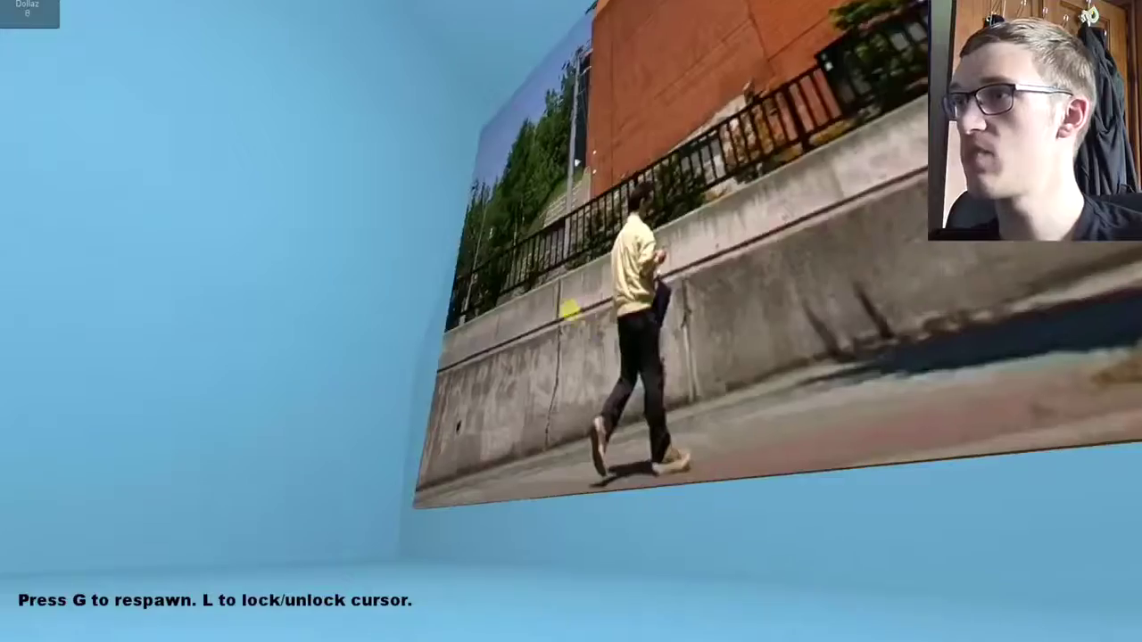
pyautogui.press('w')
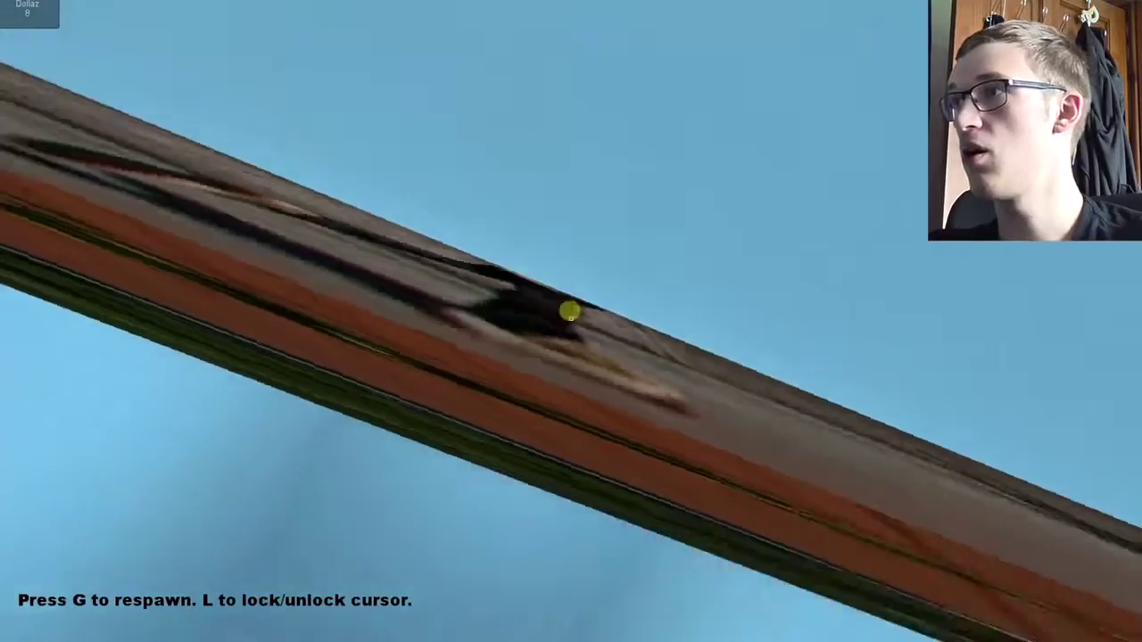
pyautogui.press('g')
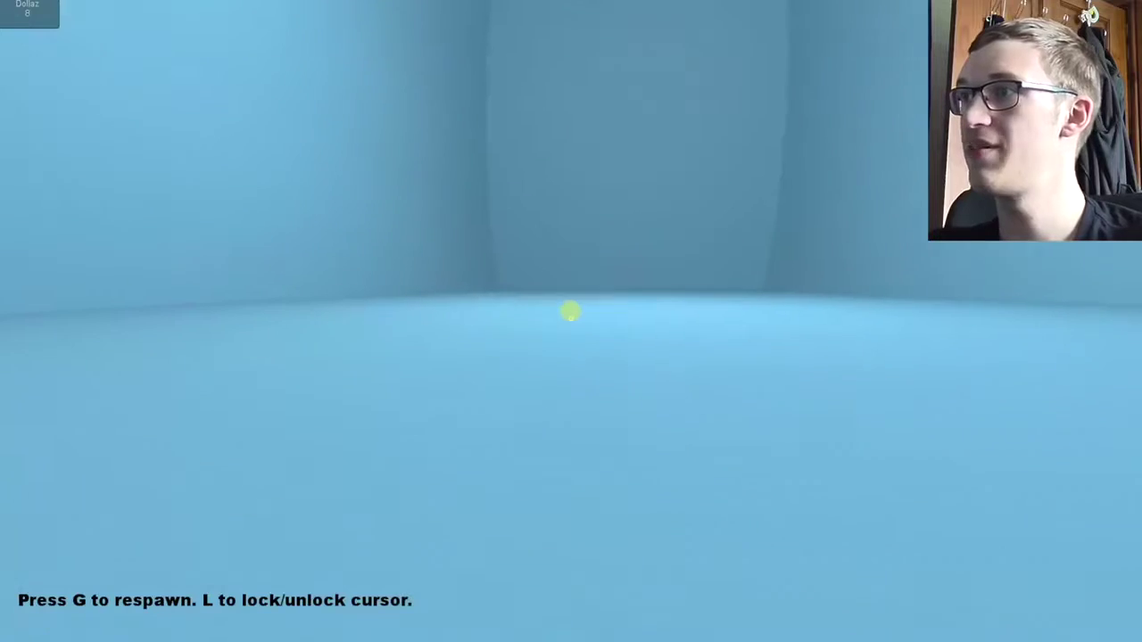
pyautogui.press('w')
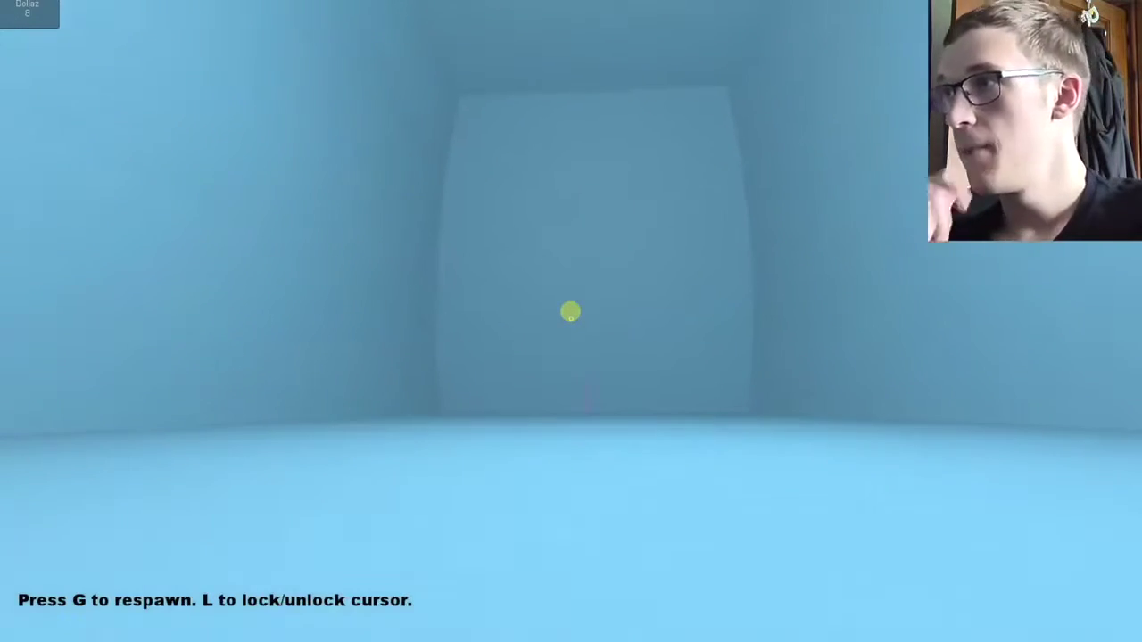
pyautogui.press('w')
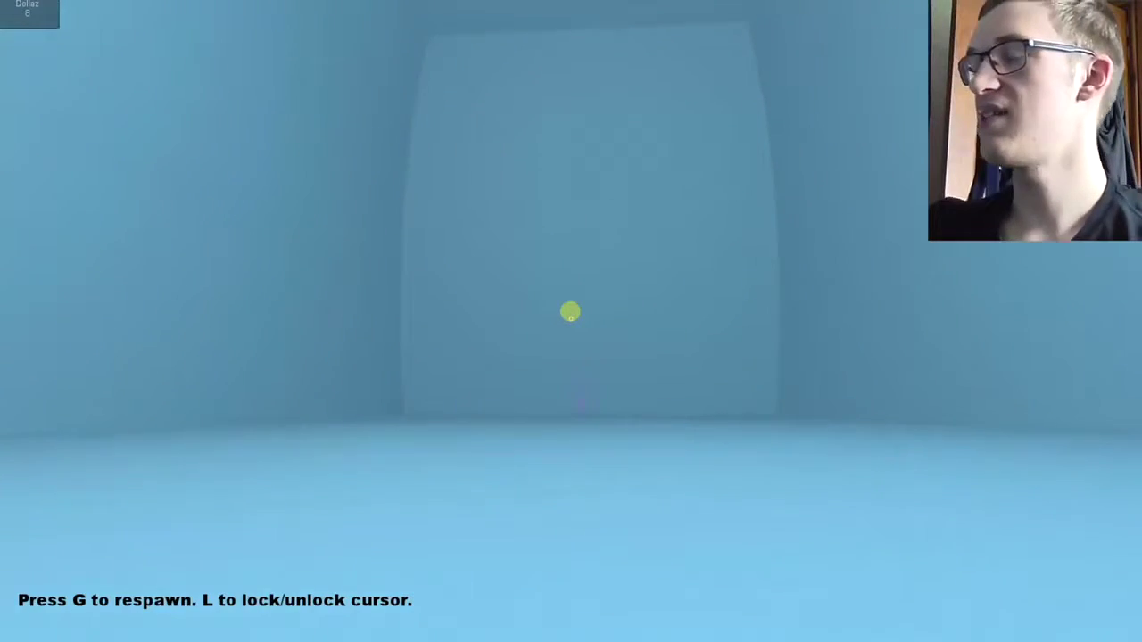
pyautogui.press('w')
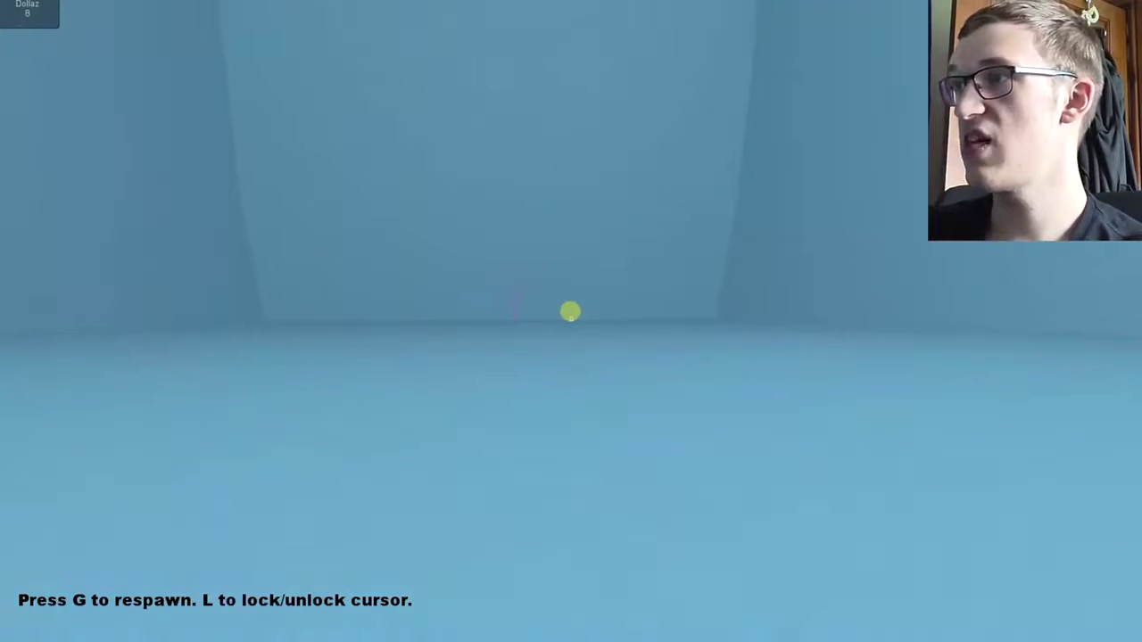
pyautogui.press('w')
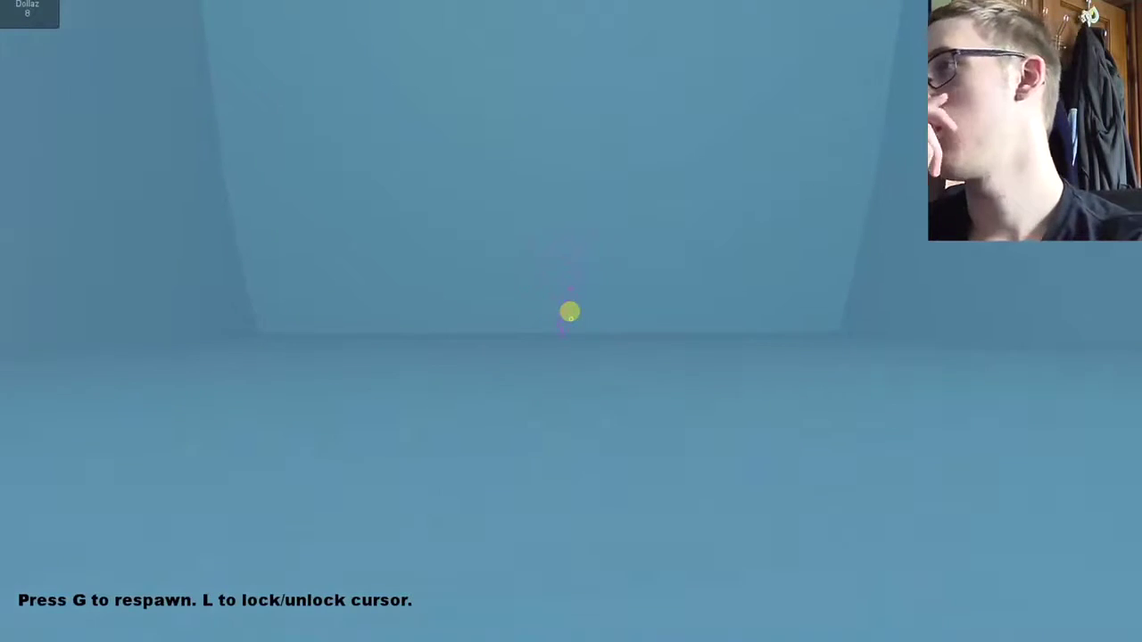
pyautogui.press('w')
pyautogui.press('w')
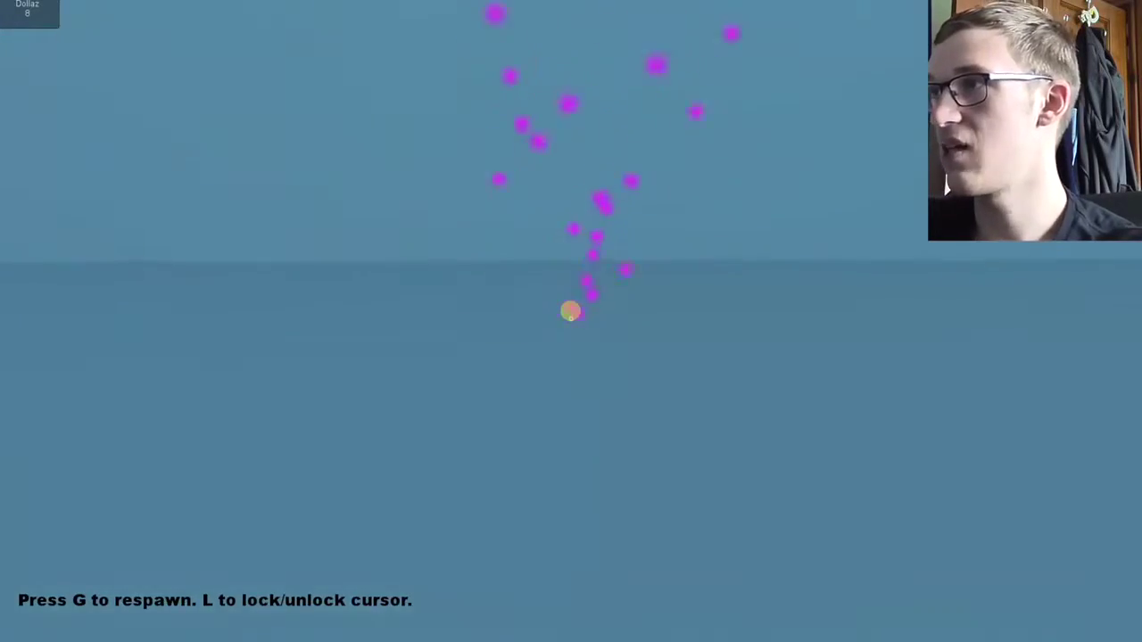
# Enter the purple cube arena, climb the yellow and purple cubes, and reach the brown chair.
pyautogui.press('g')
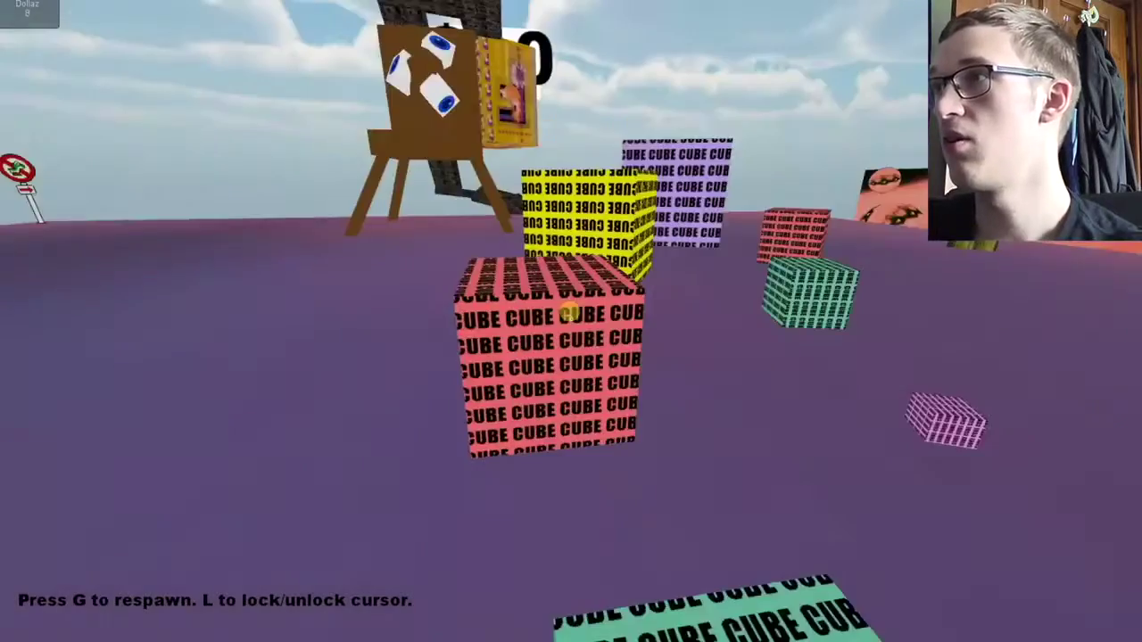
pyautogui.press('w')
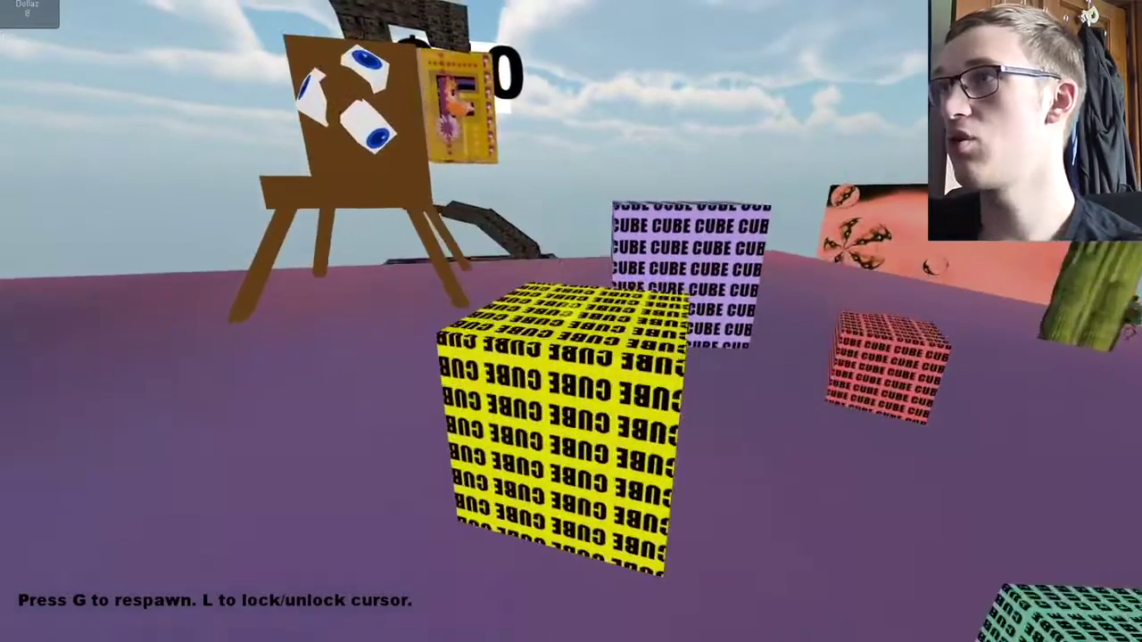
pyautogui.press('space')
pyautogui.press('space')
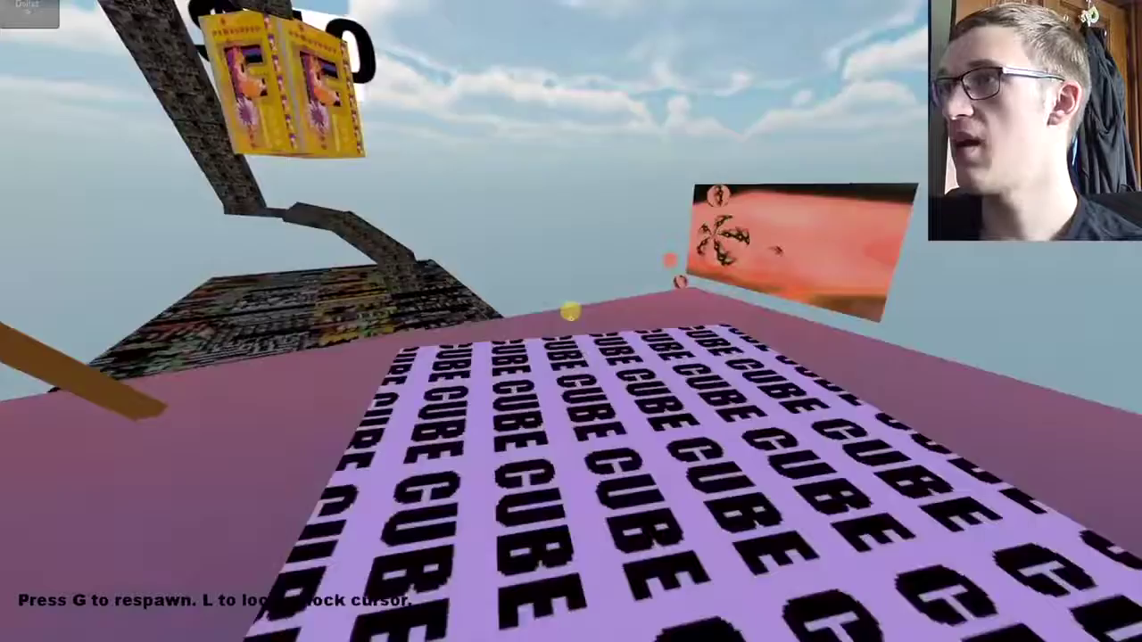
pyautogui.press('w')
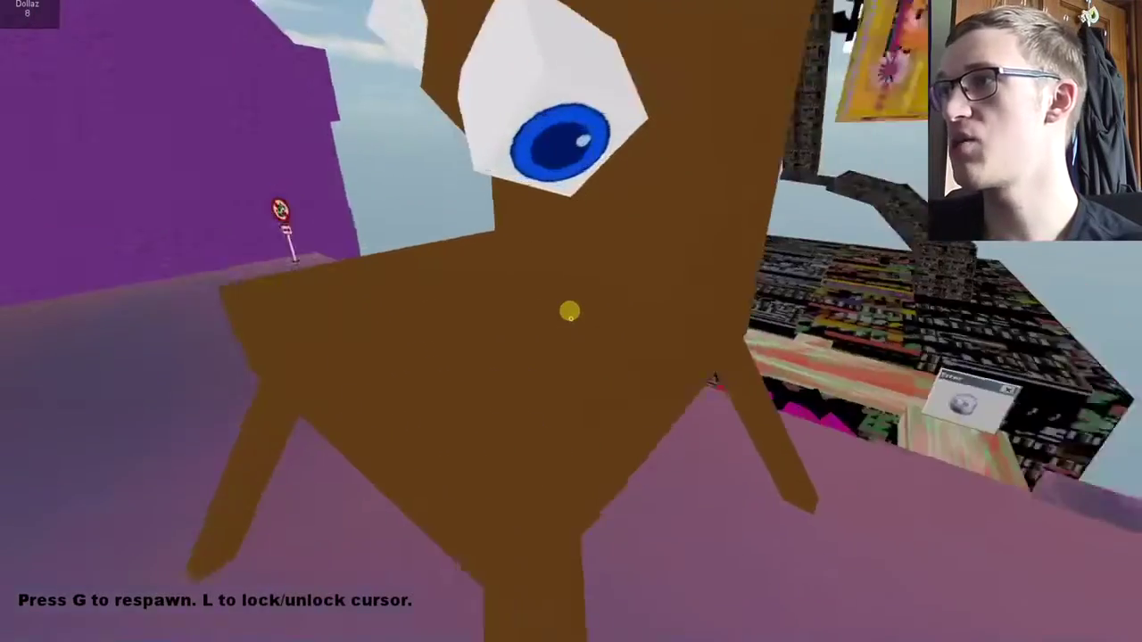
pyautogui.press('w')
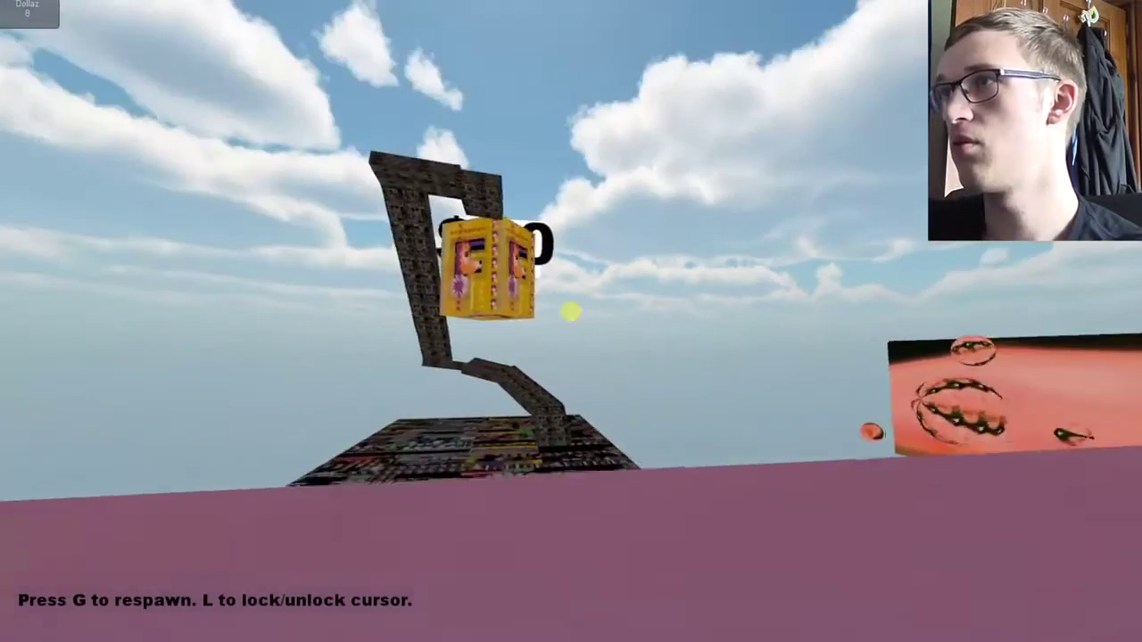
pyautogui.press('space')
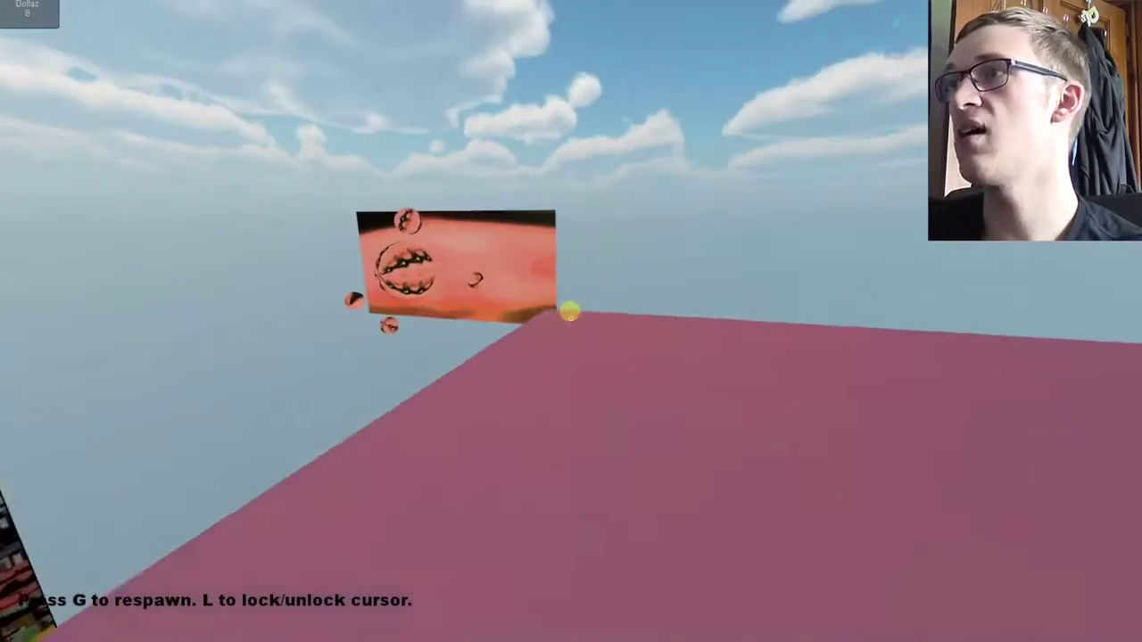
pyautogui.press('w')
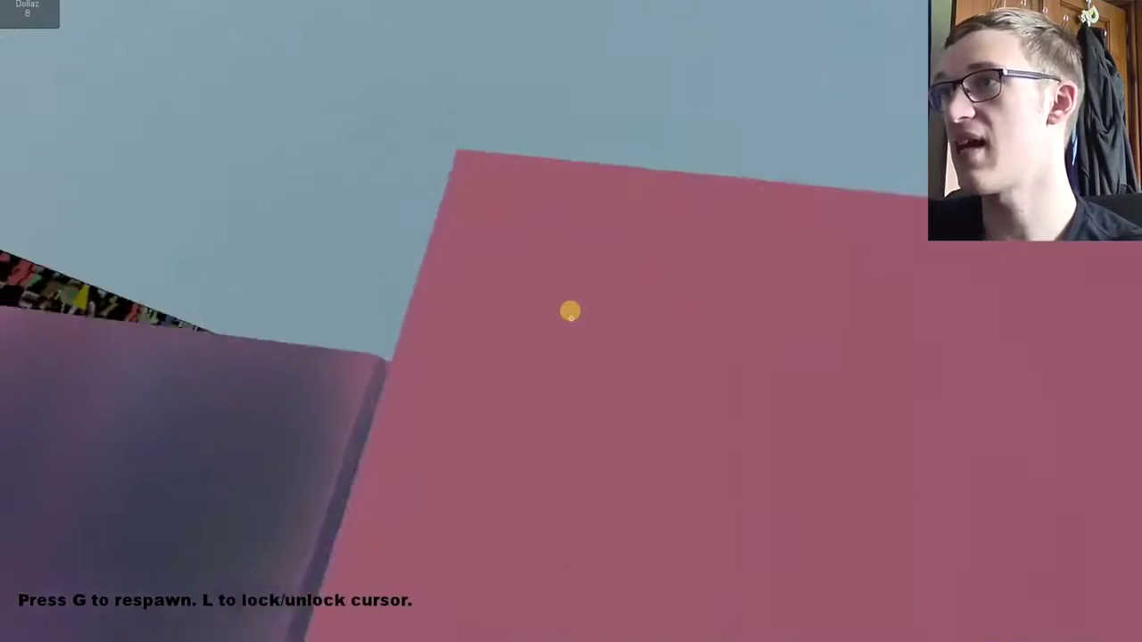
# Cross the pink platform and drop into the rainbow cube pile, rising above it.
pyautogui.press('w')
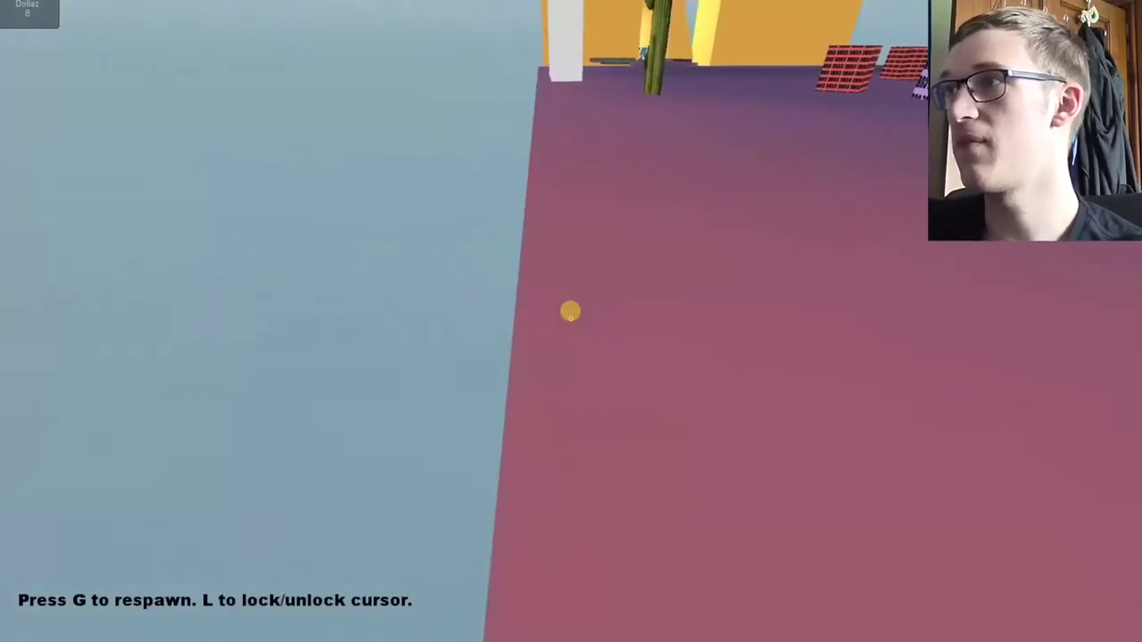
pyautogui.press('w')
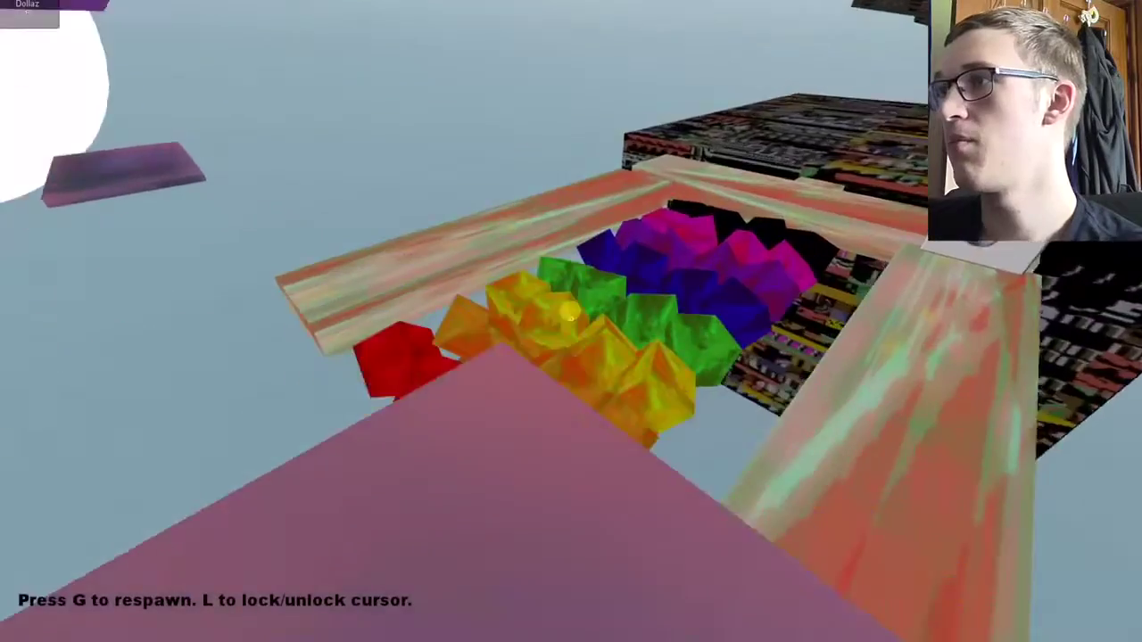
pyautogui.press('w')
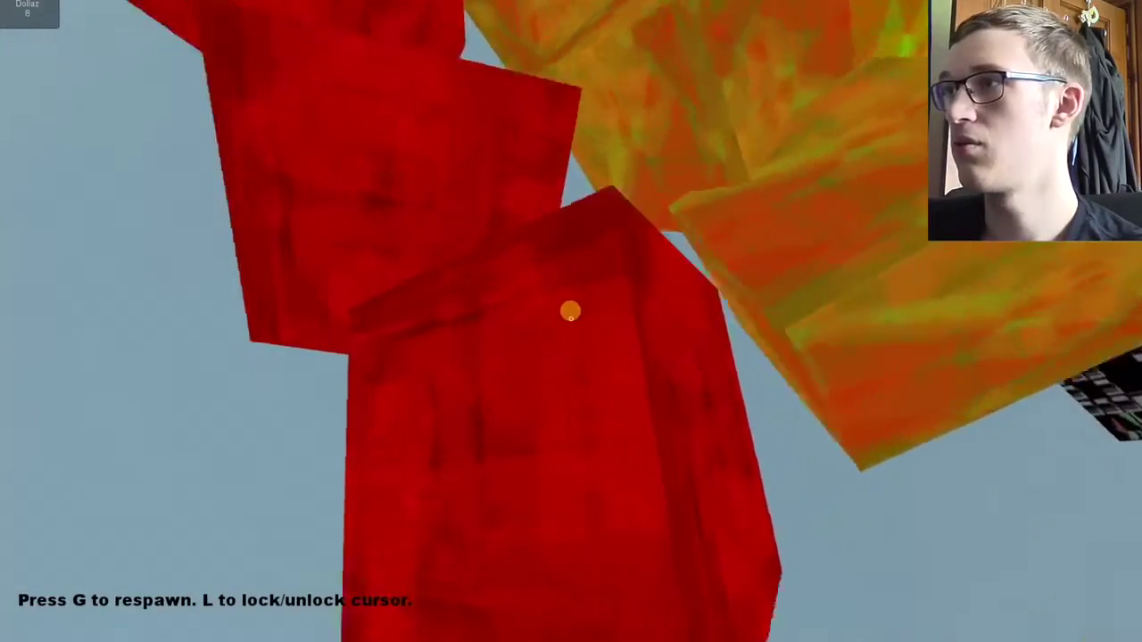
pyautogui.press('w')
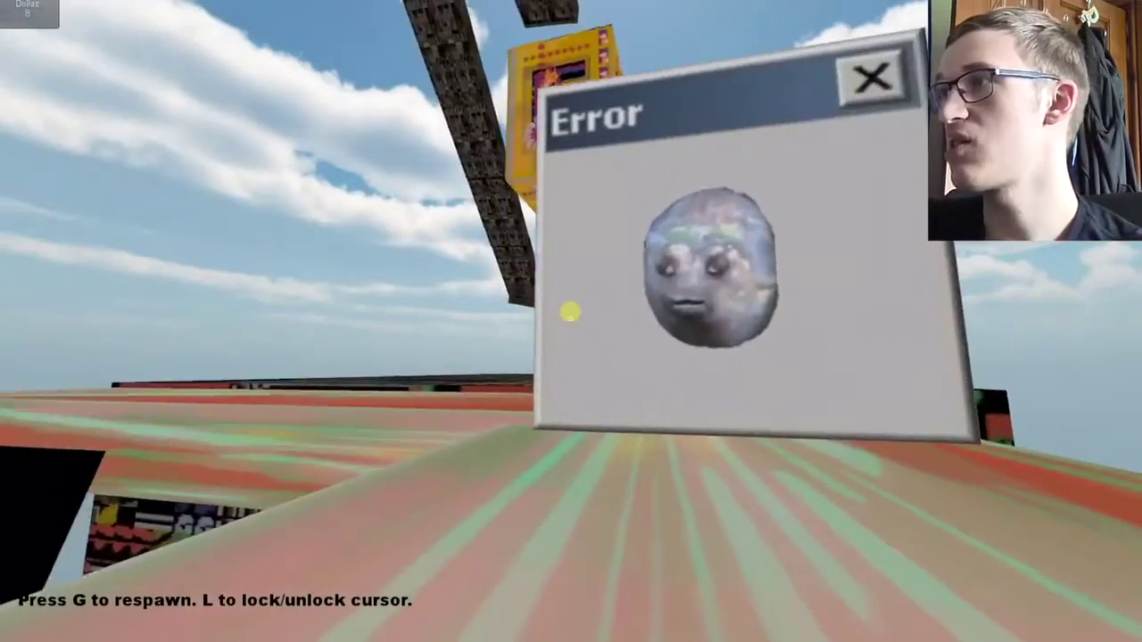
# Line up with the floating Error panel, walk through it, and approach the eyed purple dome.
pyautogui.press('w')
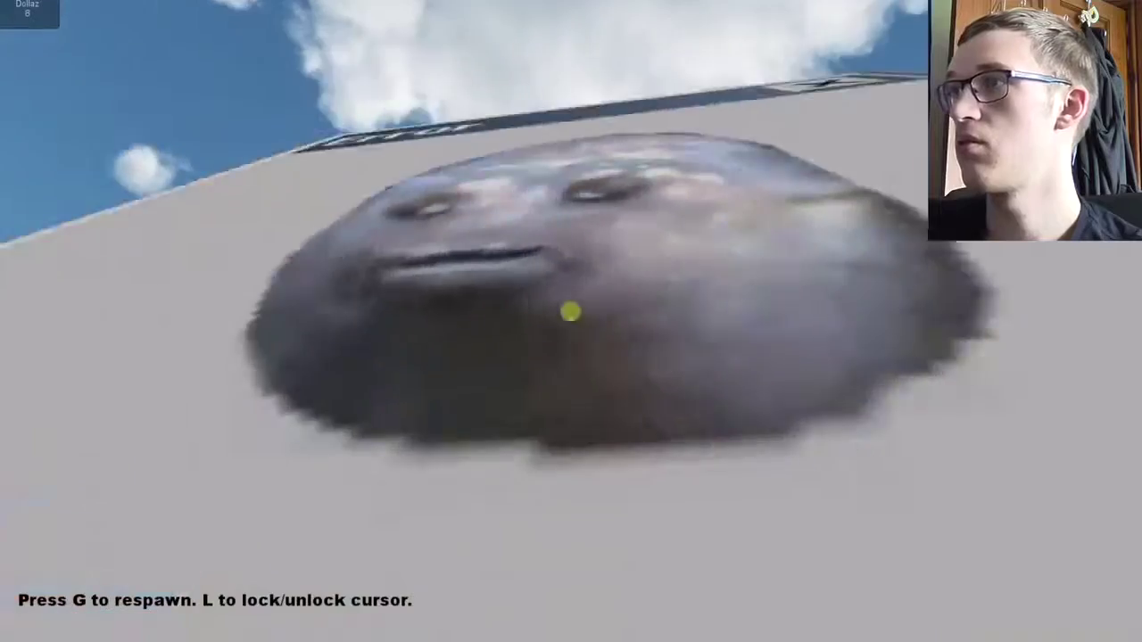
pyautogui.press('w')
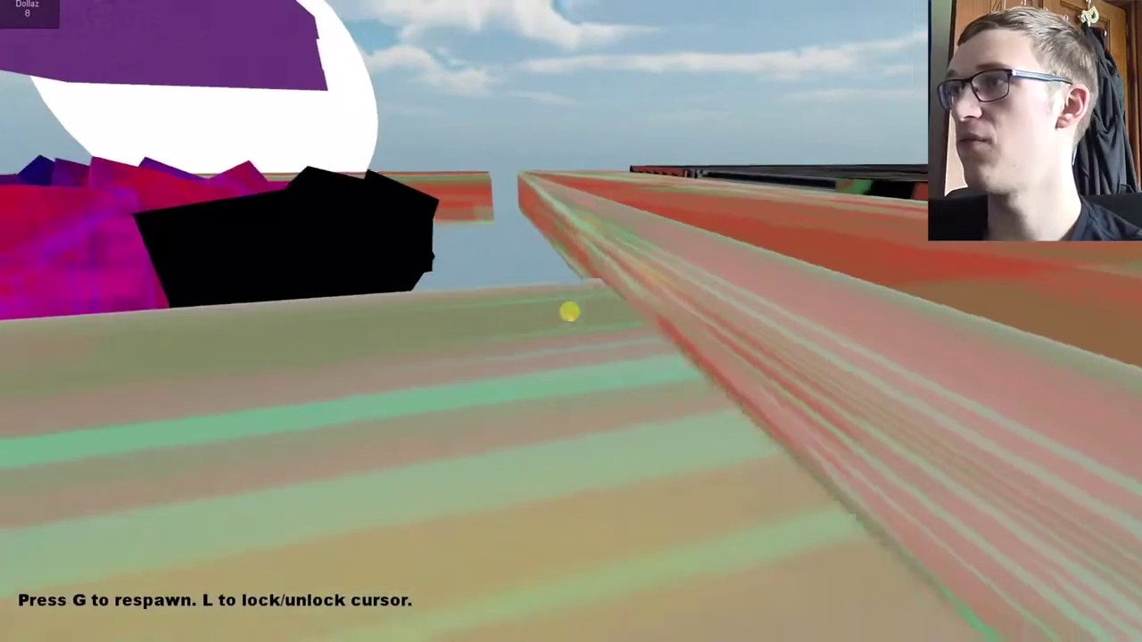
pyautogui.press('s')
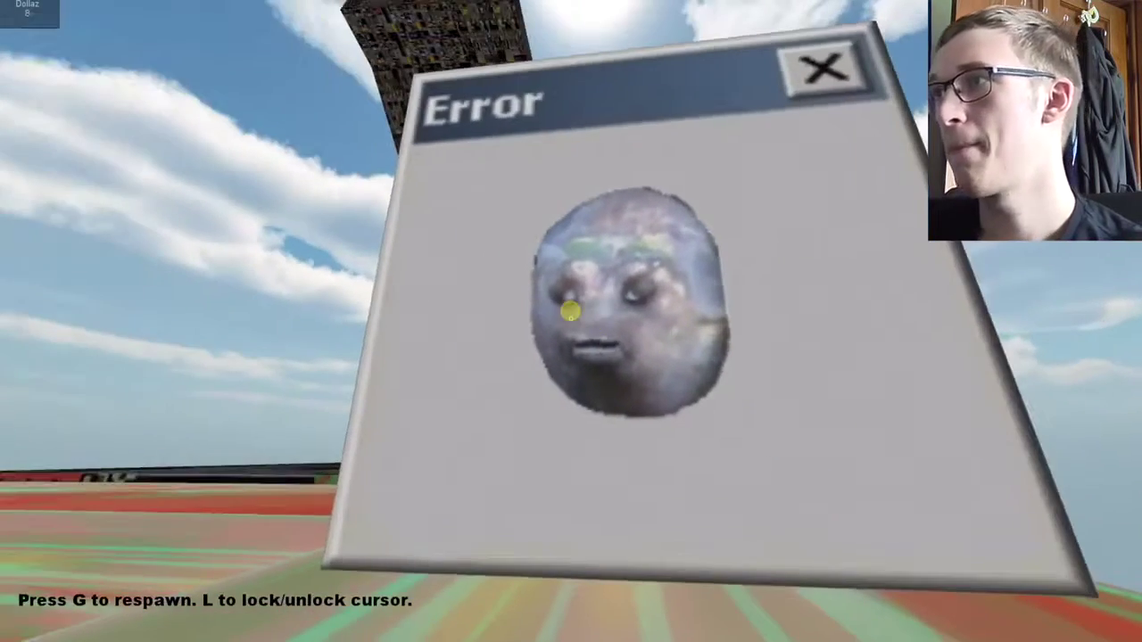
pyautogui.press('a')
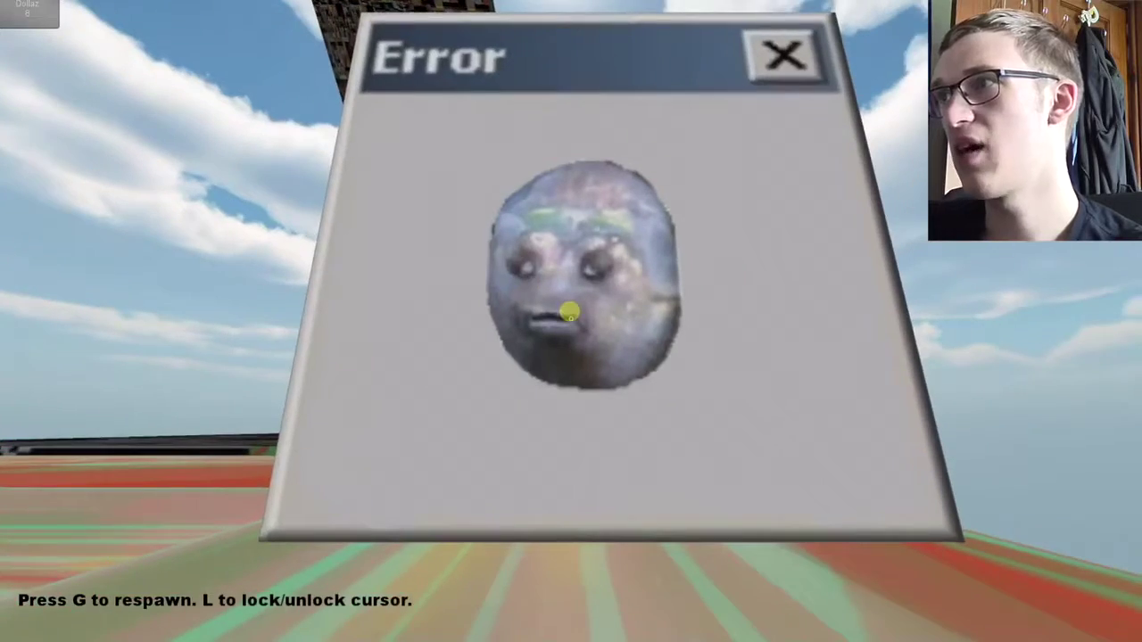
pyautogui.press('w')
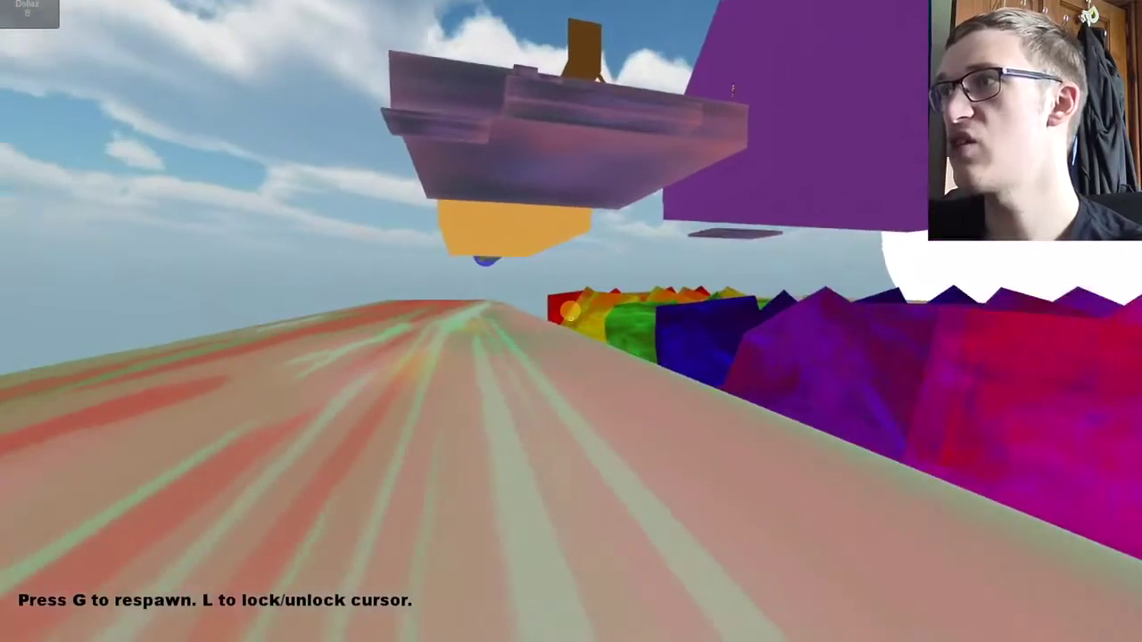
pyautogui.press('g')
pyautogui.press('s')
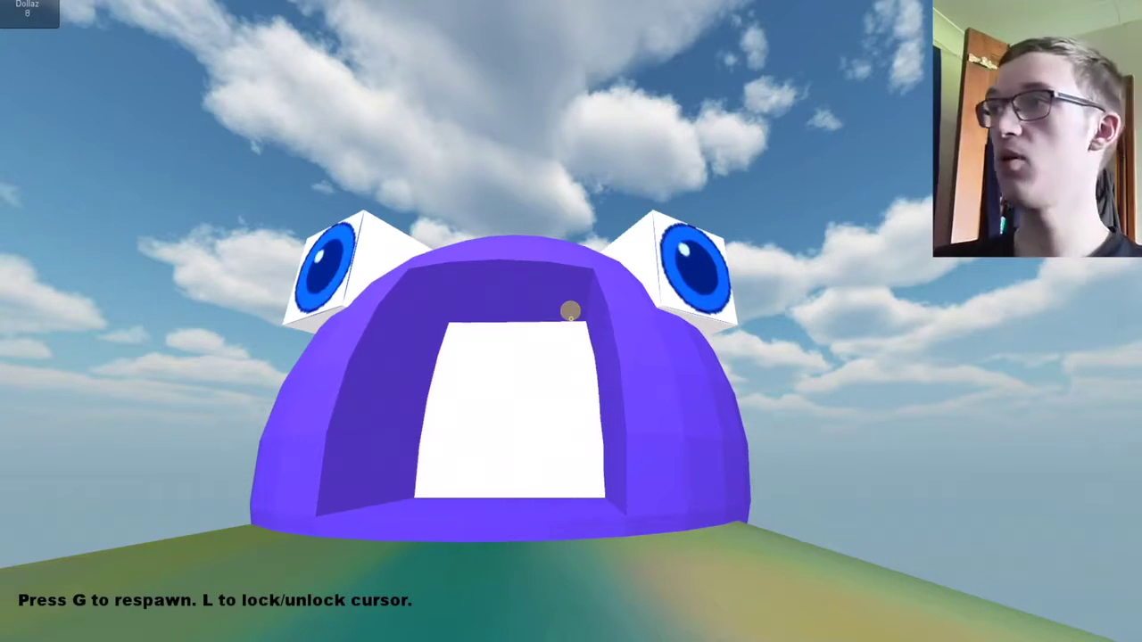
# Walk into the purple dome and out its white doorway onto the hedged grass field.
pyautogui.press('w')
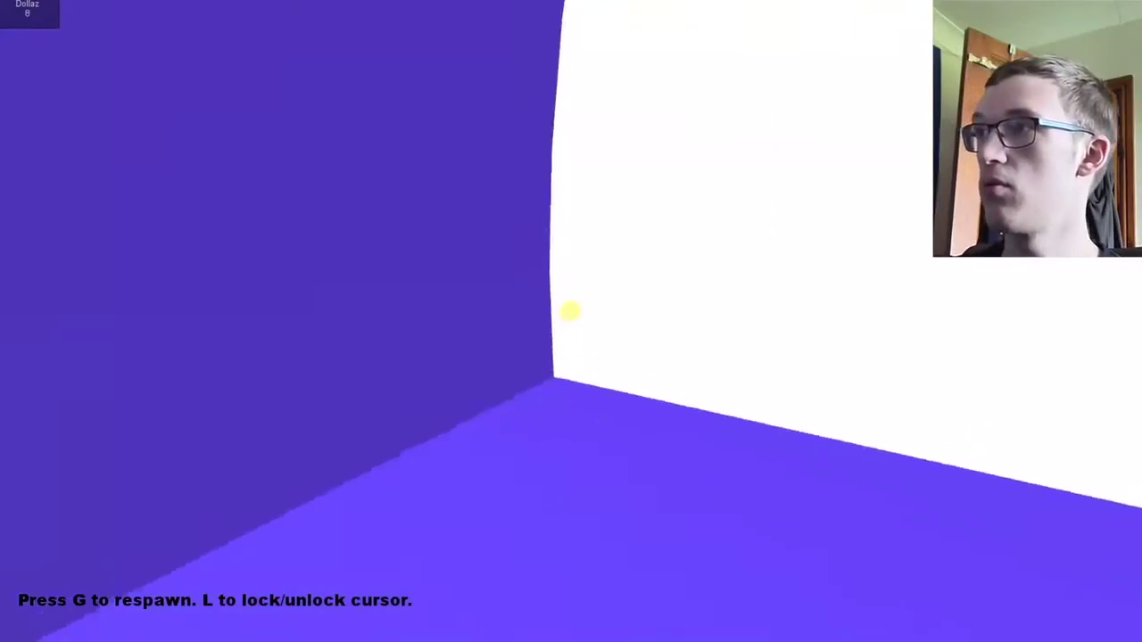
pyautogui.press('w')
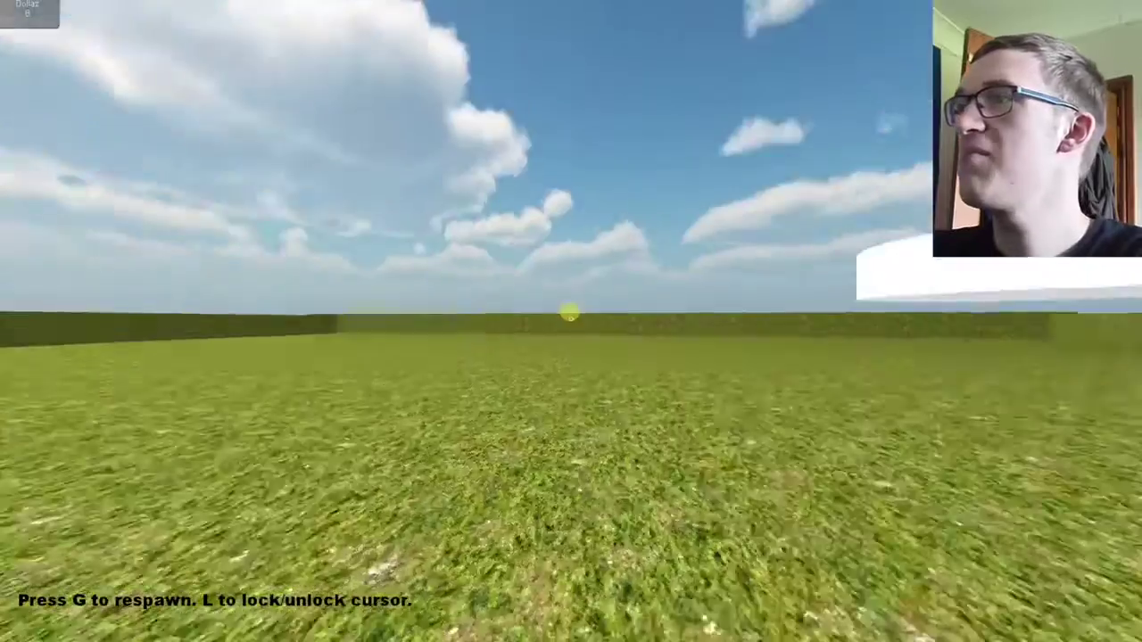
# Walk up to the sign, climb the ramp, and drop over the white bowl edge into the arena.
pyautogui.press('w')
pyautogui.press('w')
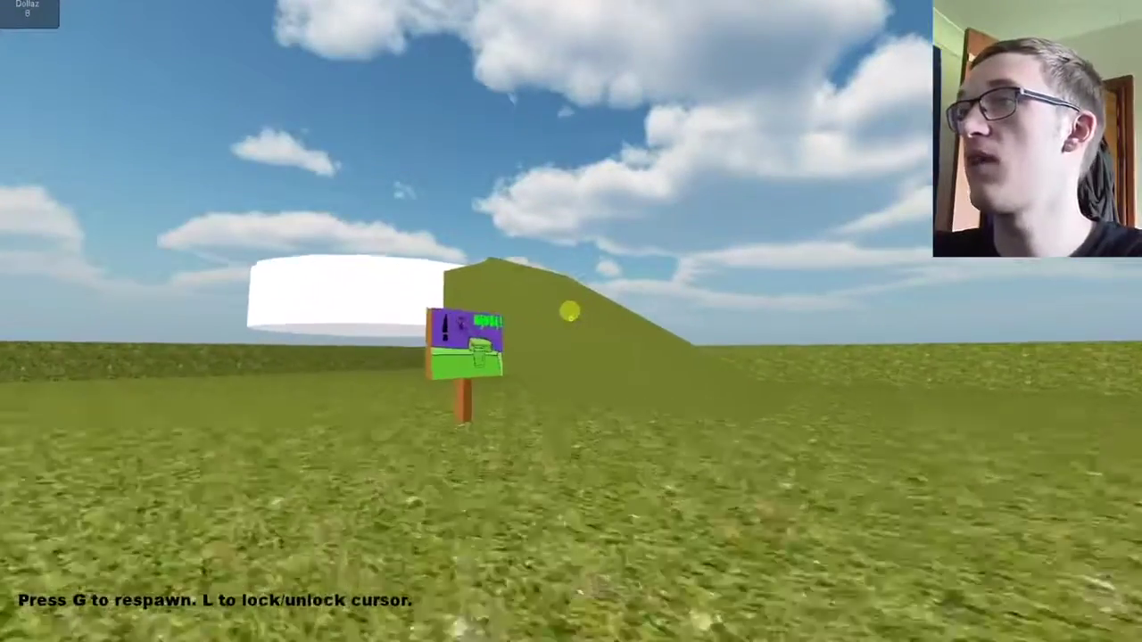
pyautogui.press('w')
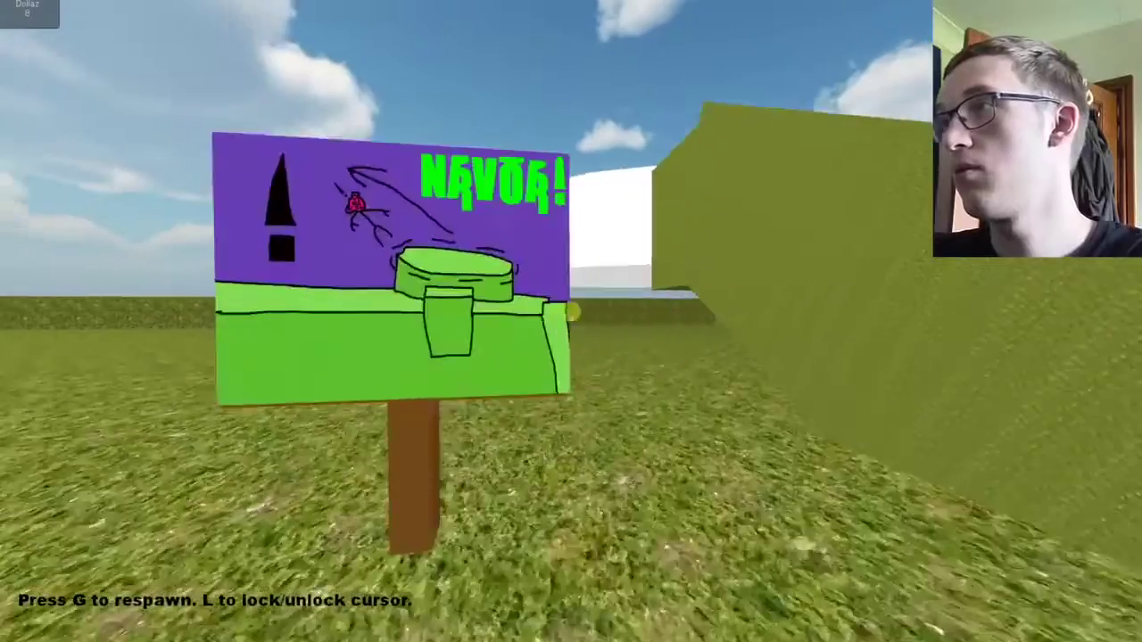
pyautogui.press('w')
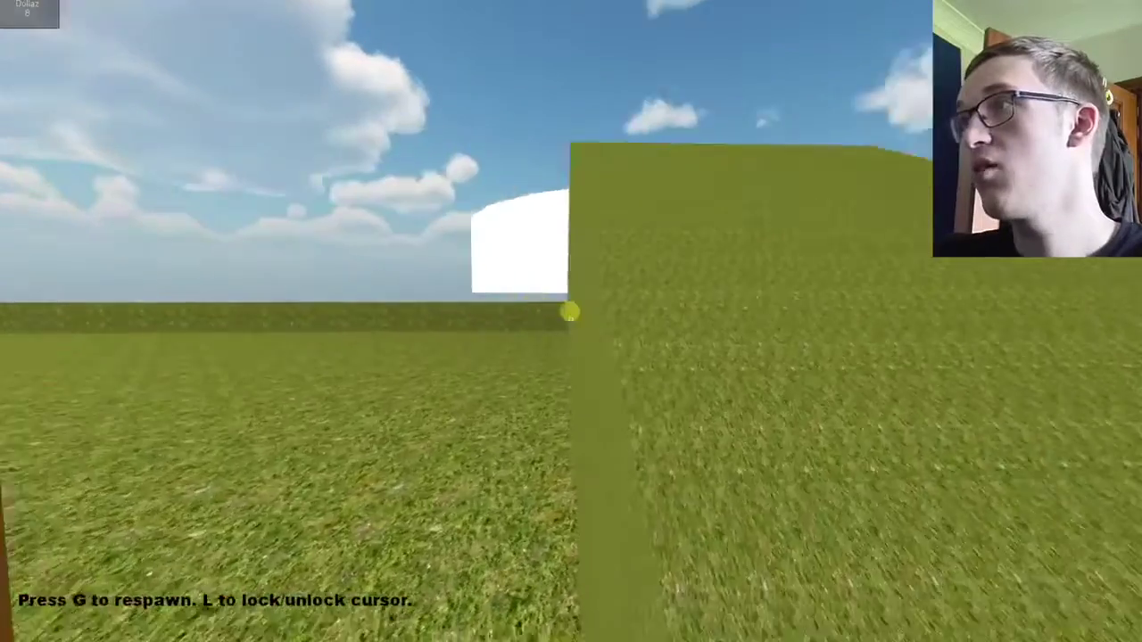
pyautogui.press('w')
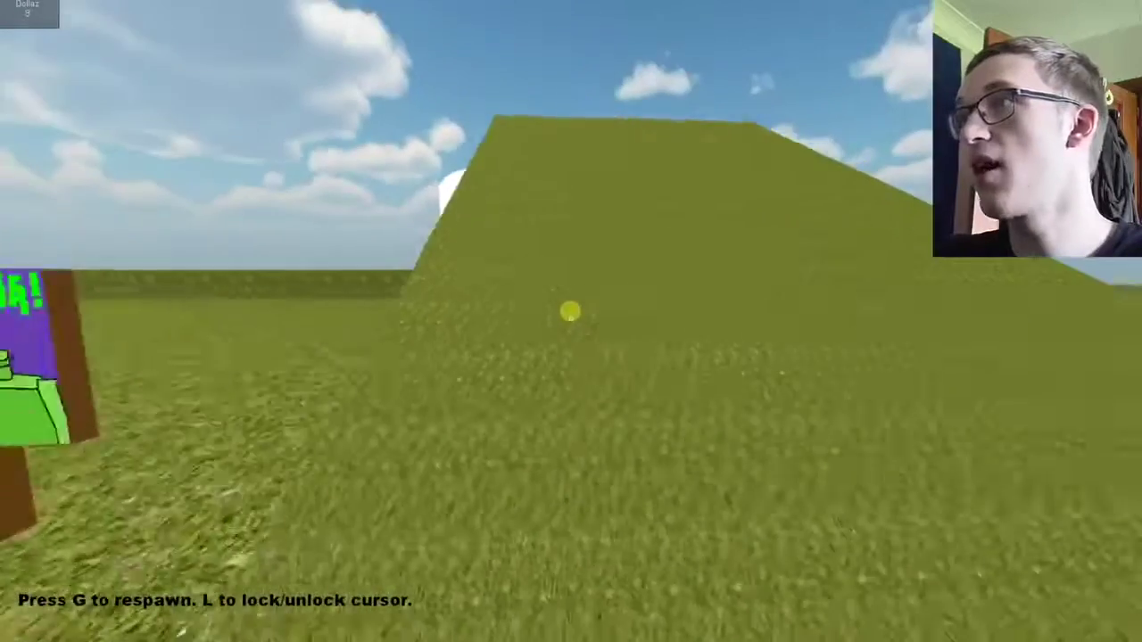
pyautogui.press('w')
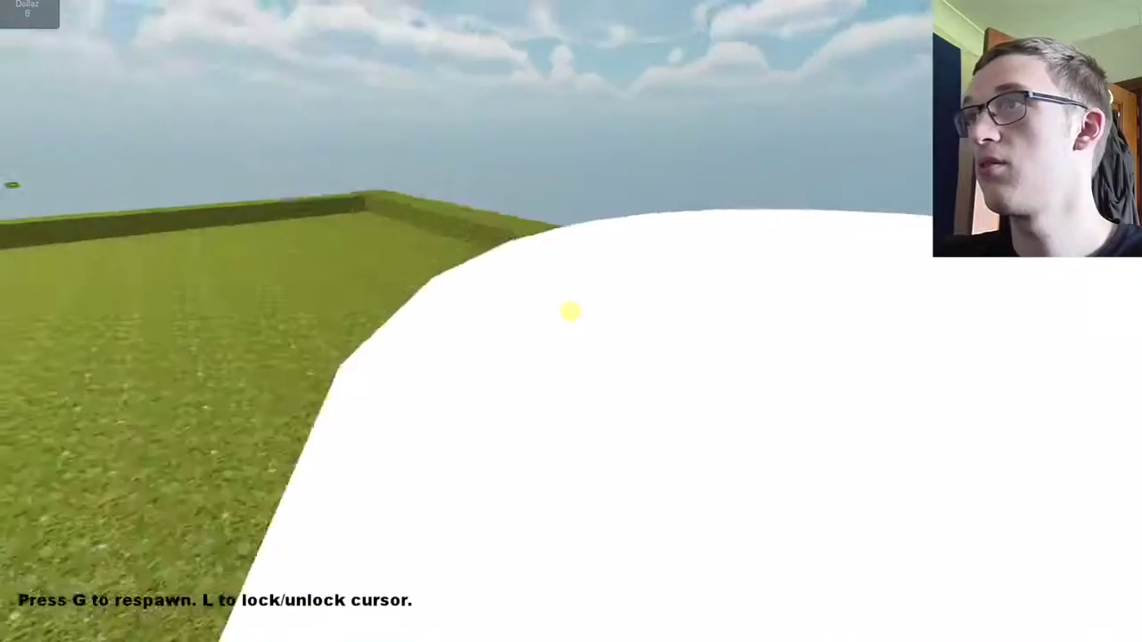
pyautogui.press('w')
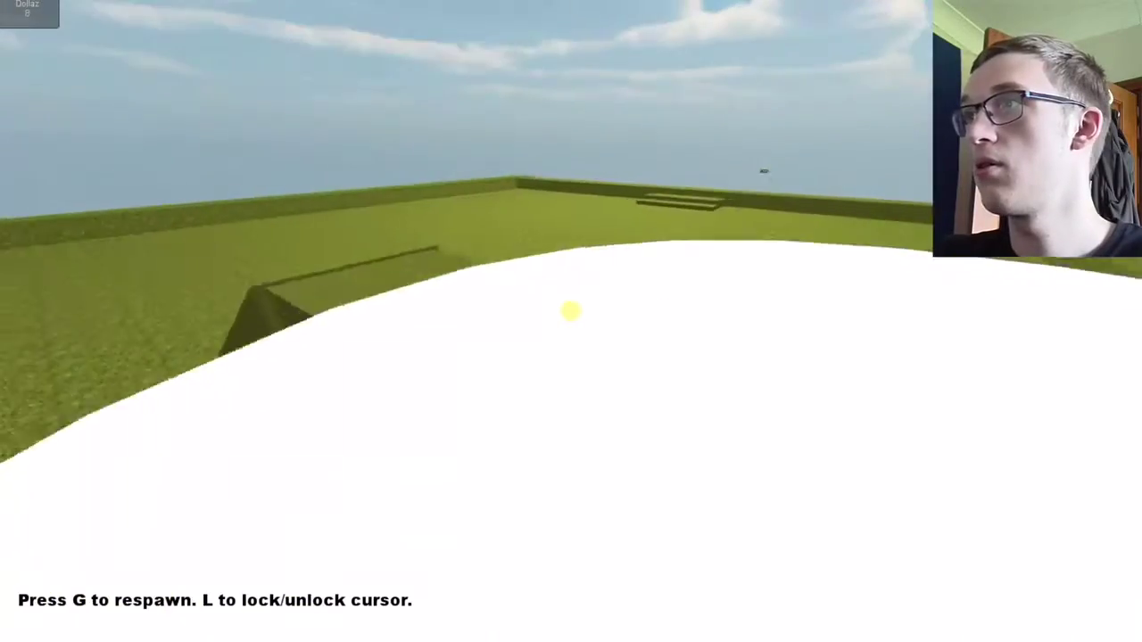
pyautogui.press('w')
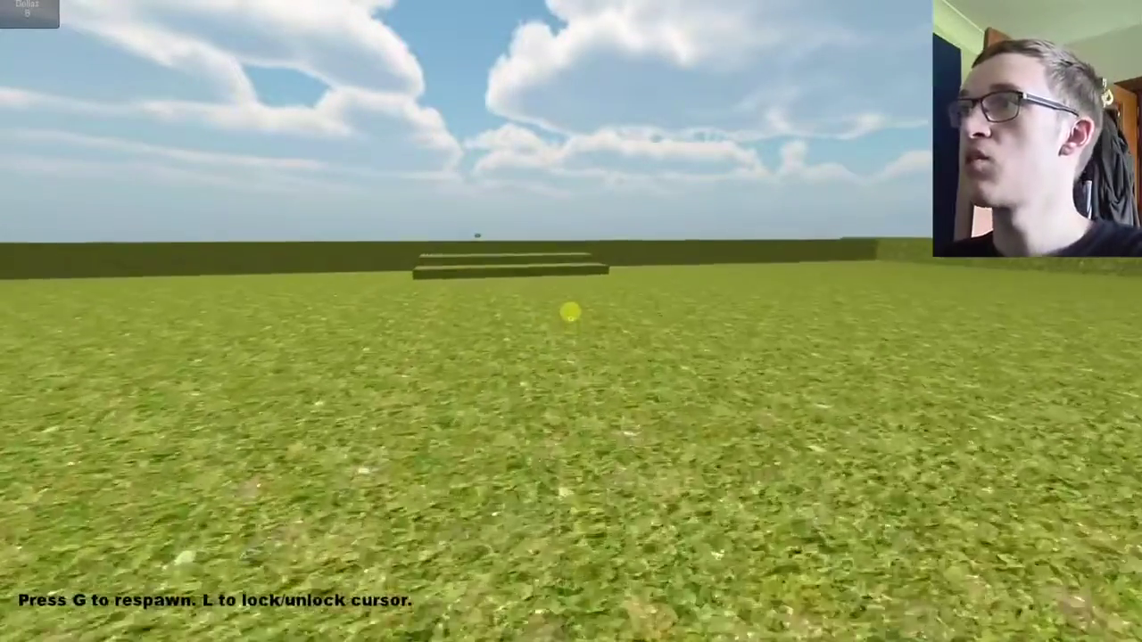
# Cross the terraces and climb the slope, passing the green One Dolla sign toward the cylinder.
pyautogui.press('w')
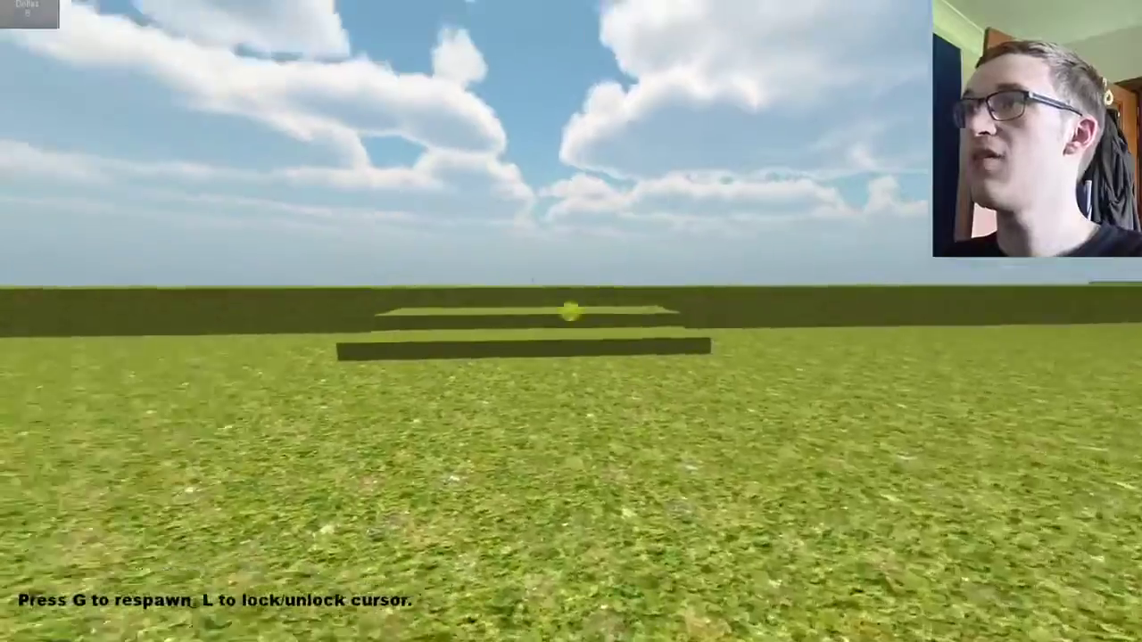
pyautogui.press('w')
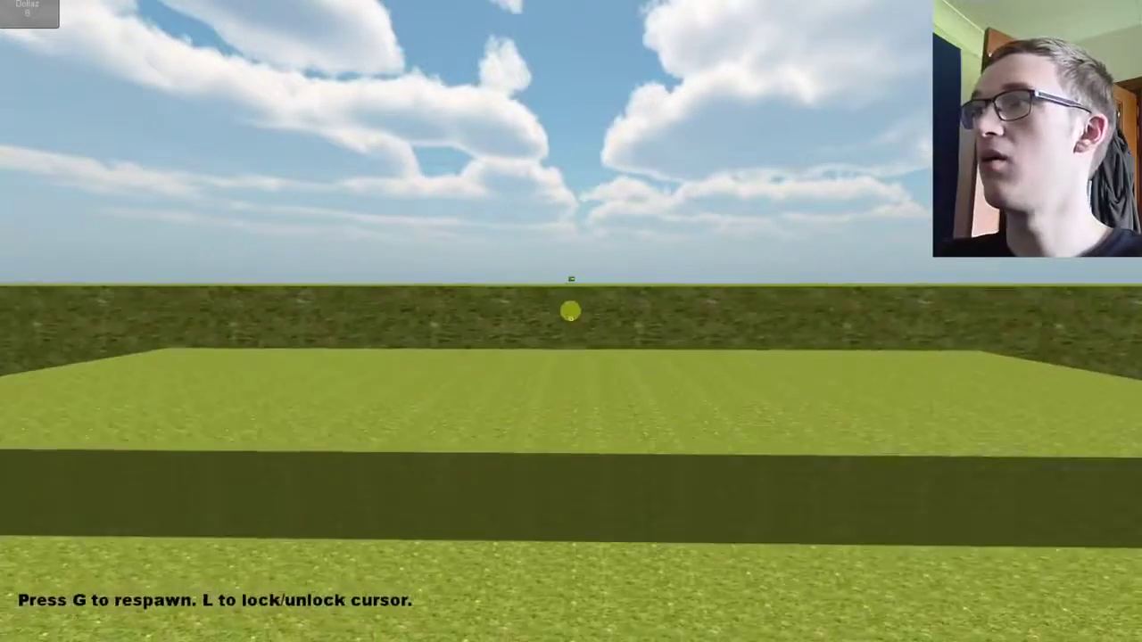
pyautogui.press('w')
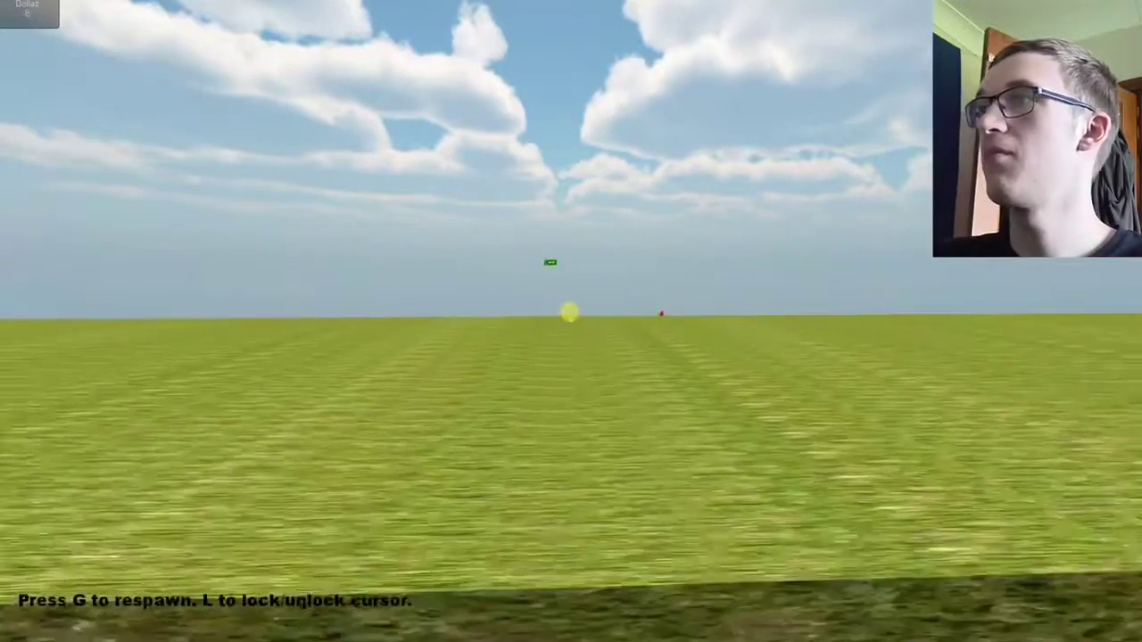
pyautogui.press('w')
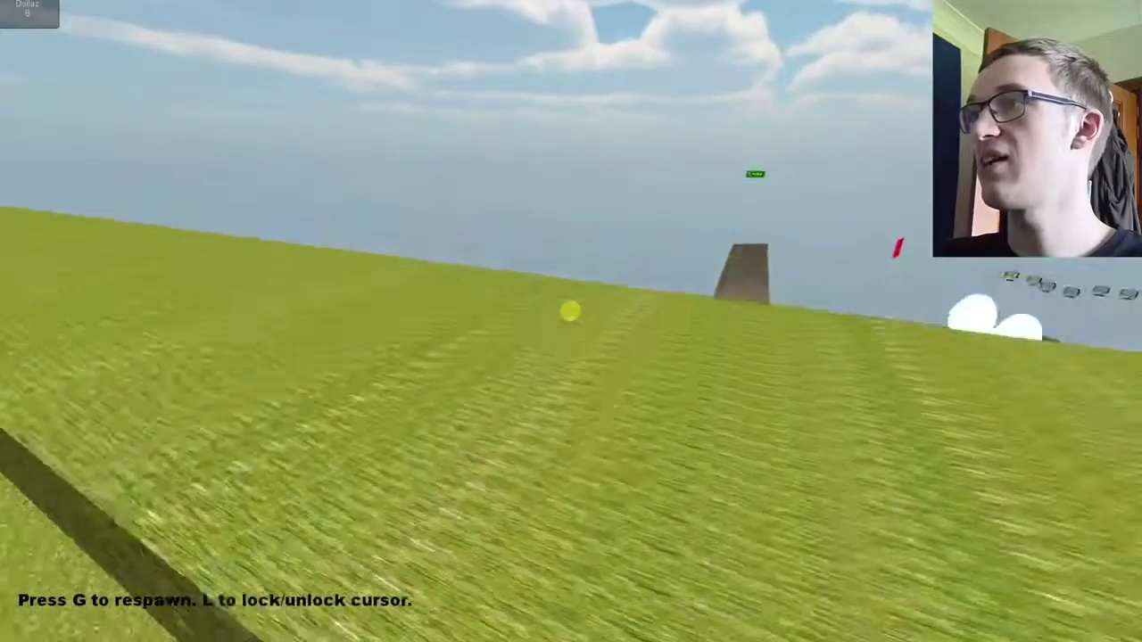
pyautogui.press('w')
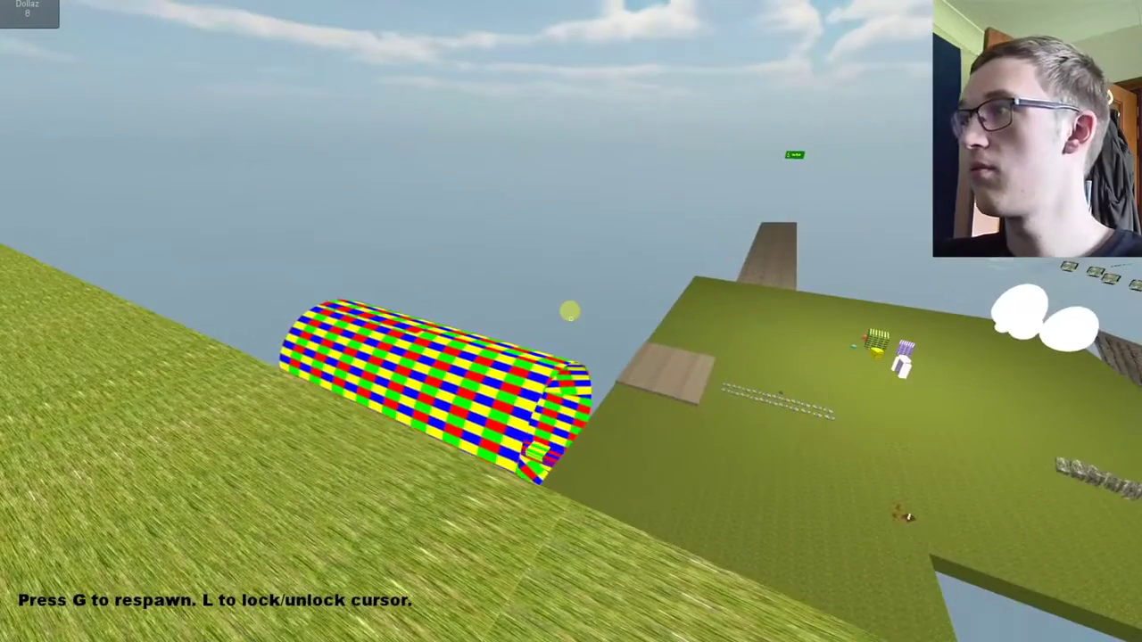
pyautogui.press('w')
pyautogui.press('w')
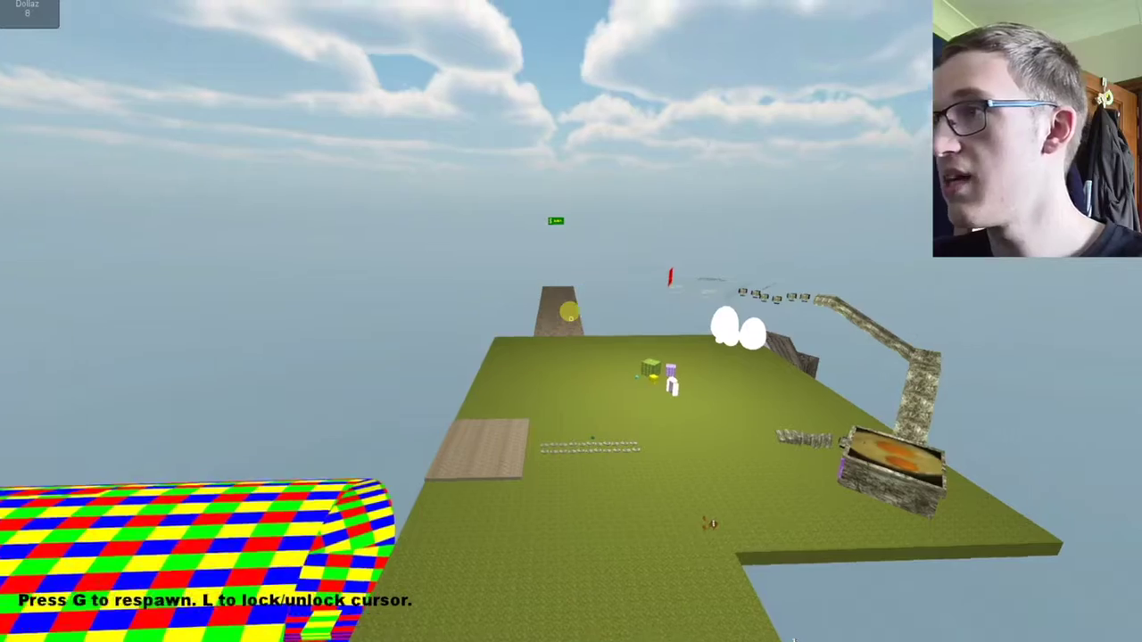
pyautogui.press('w')
pyautogui.press('w')
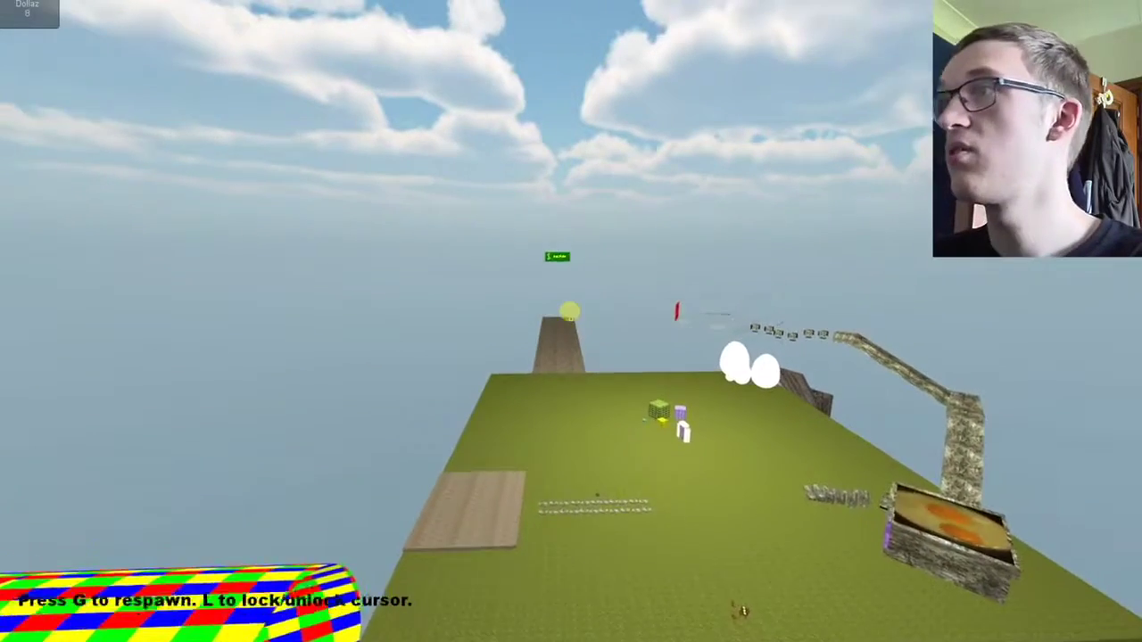
pyautogui.press('w')
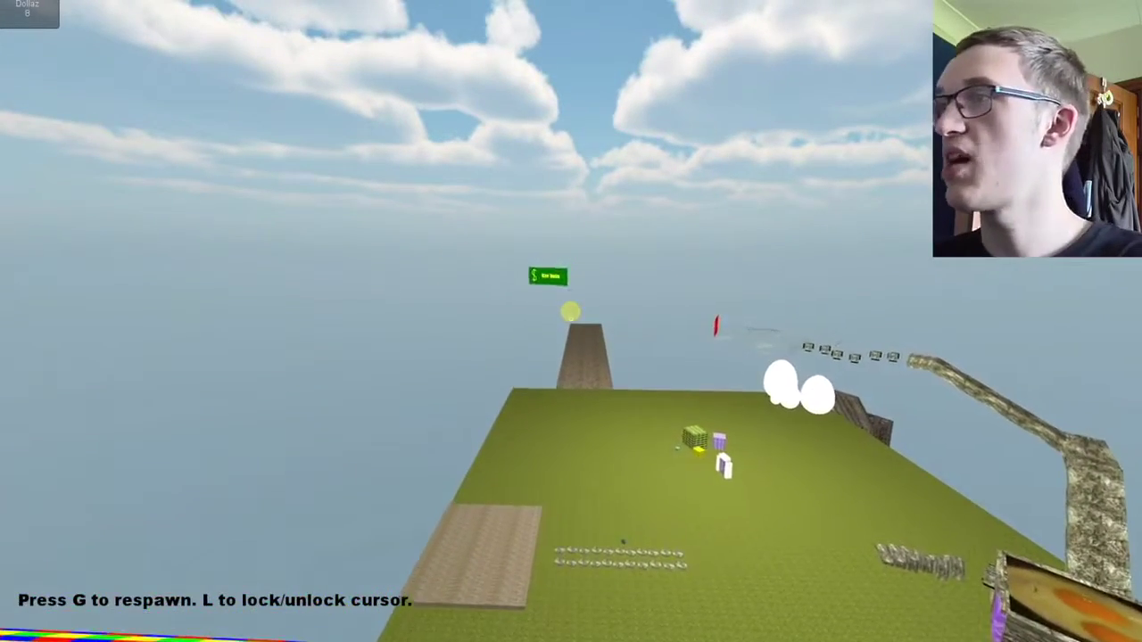
pyautogui.press('w')
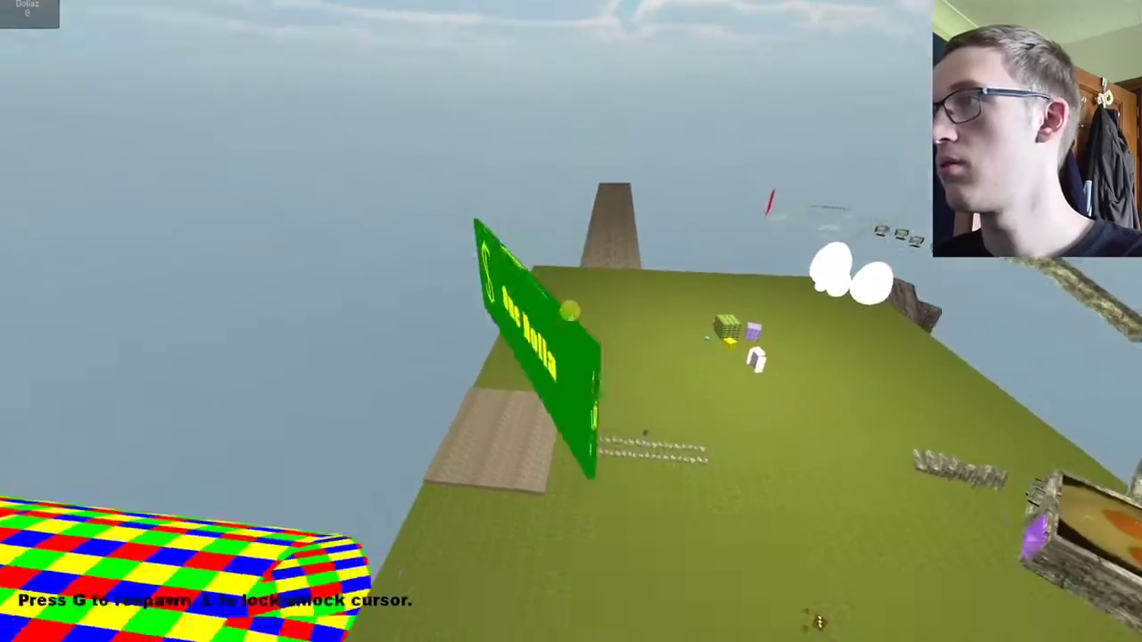
pyautogui.press('w')
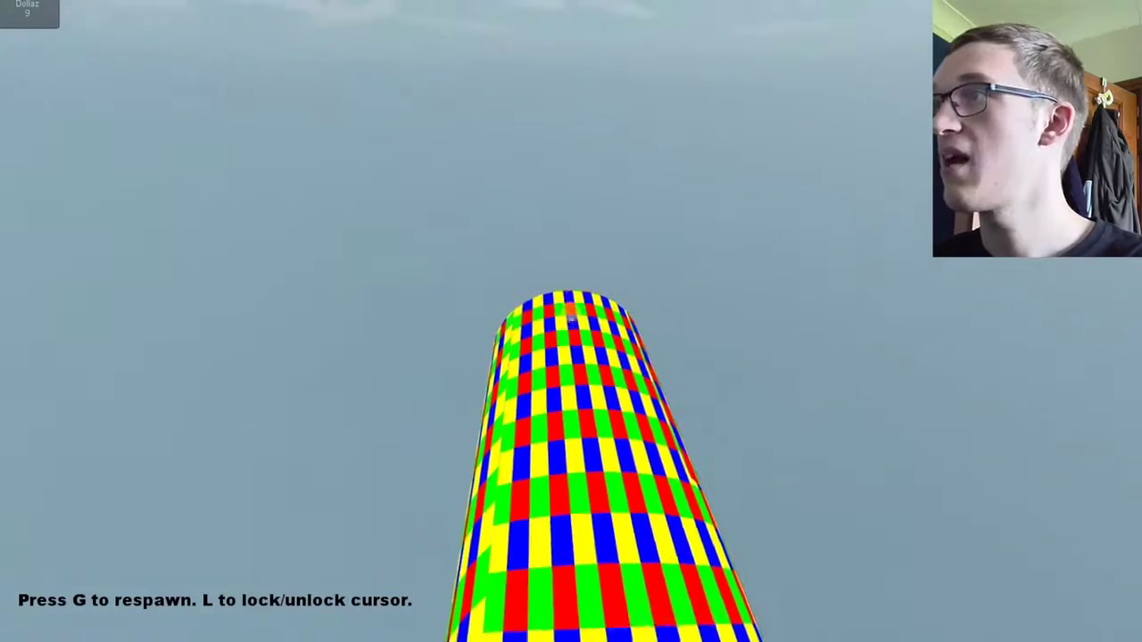
# Run the rainbow checkered track, collecting the tenth dollar, to the floating platform.
pyautogui.press('w')
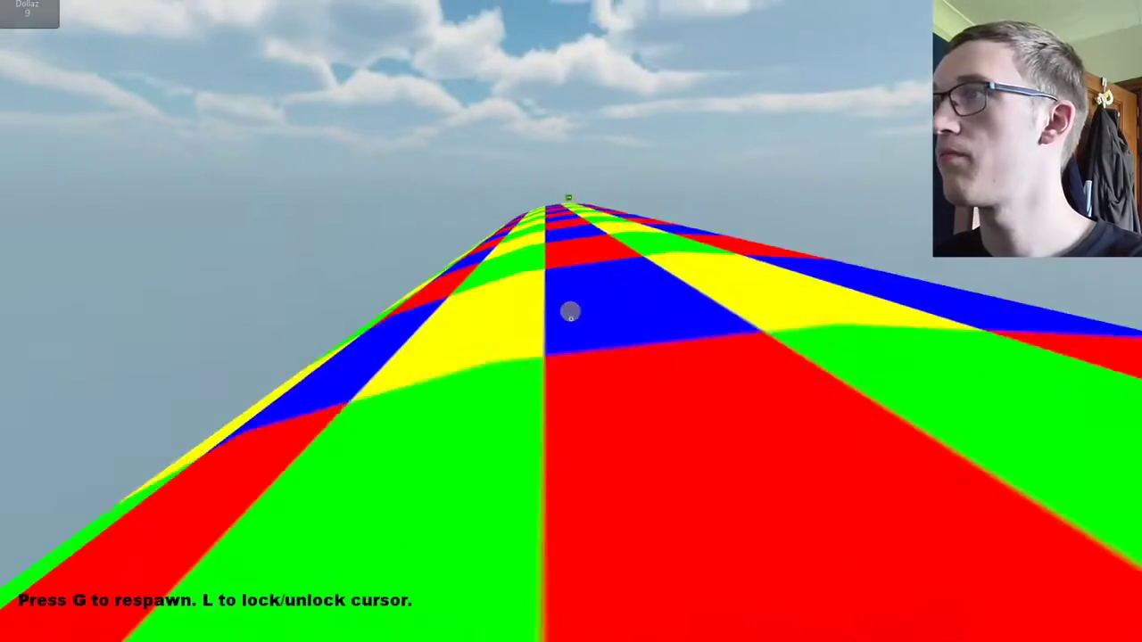
pyautogui.press('w')
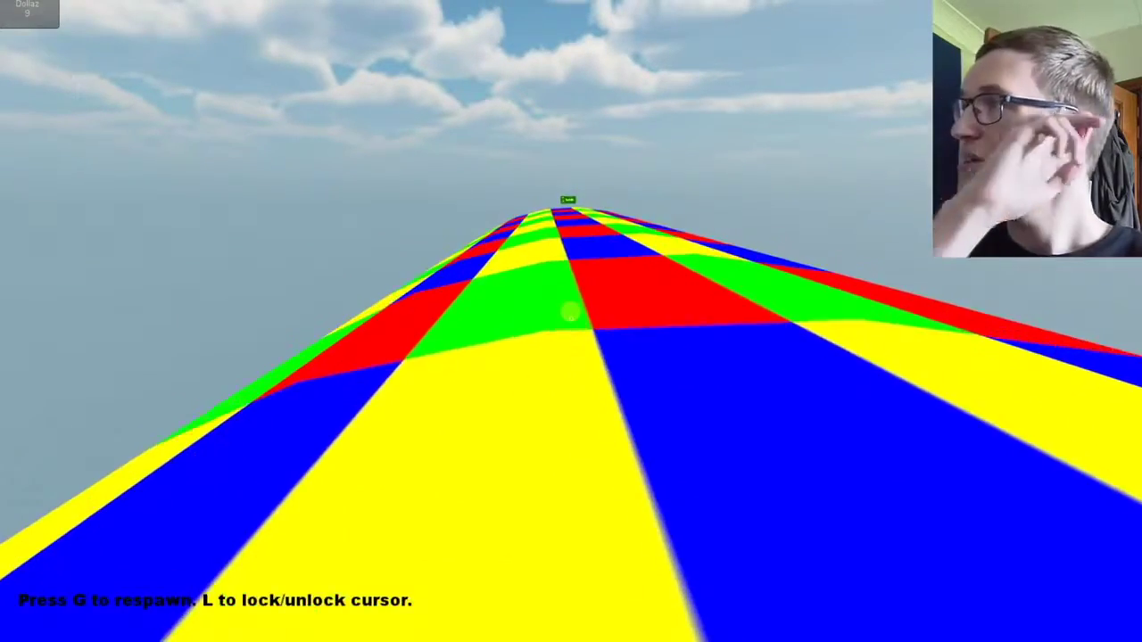
pyautogui.press('w')
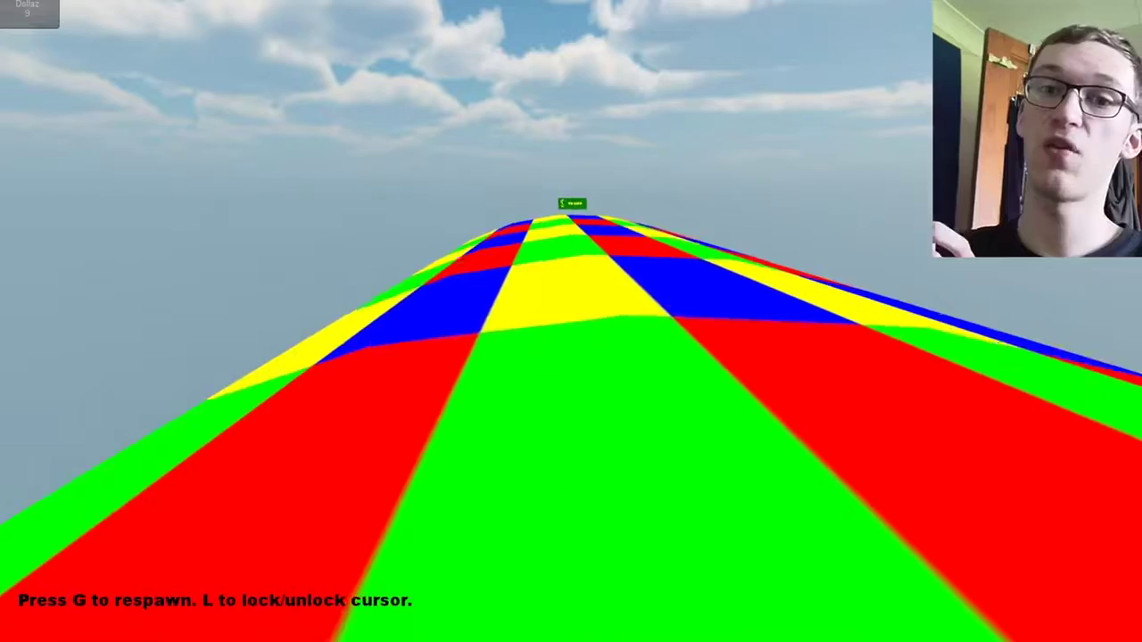
pyautogui.press('w')
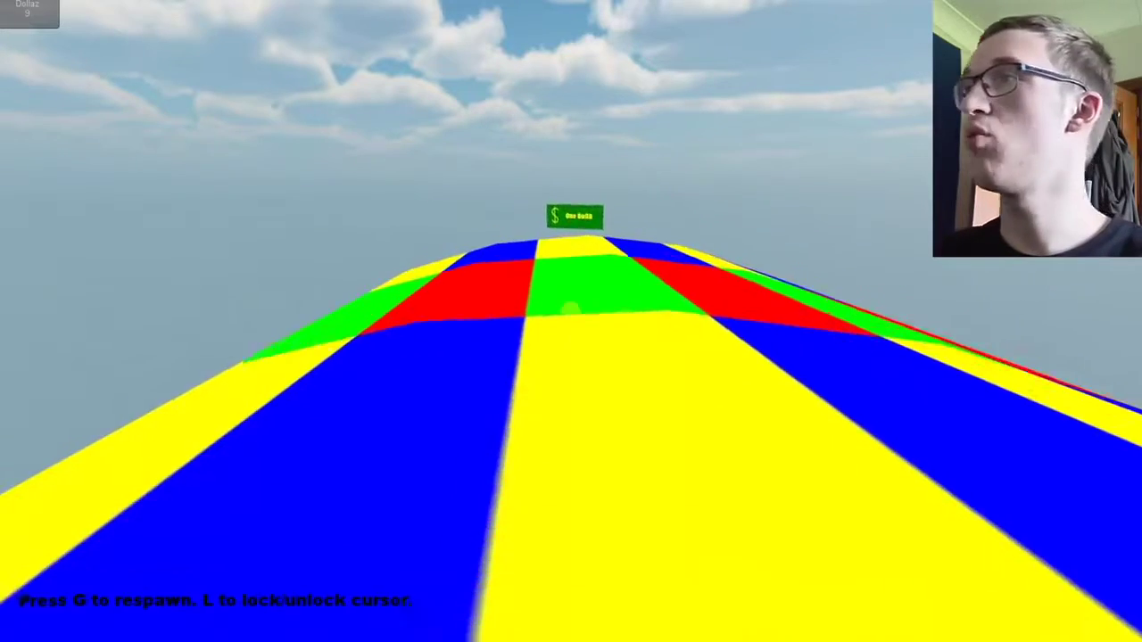
pyautogui.press('w')
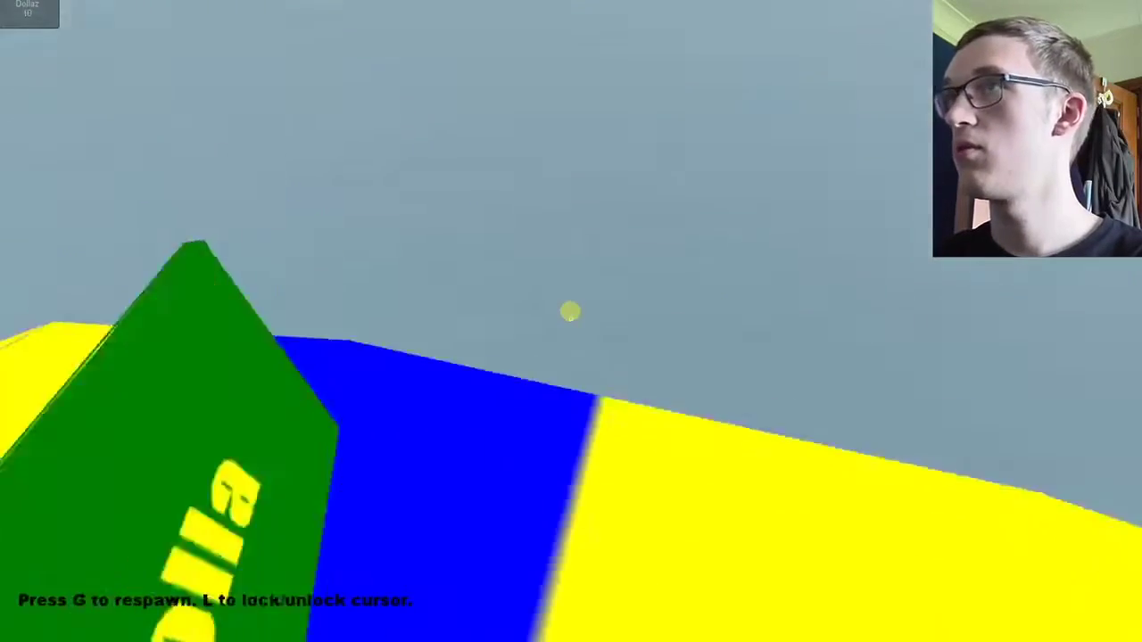
pyautogui.press('w')
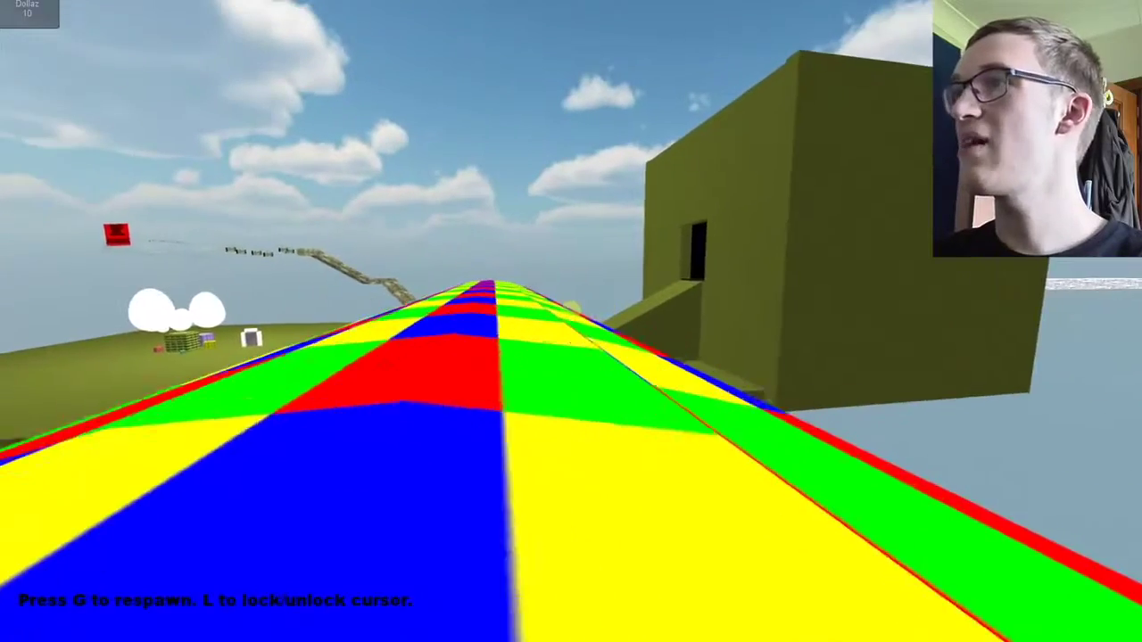
pyautogui.press('w')
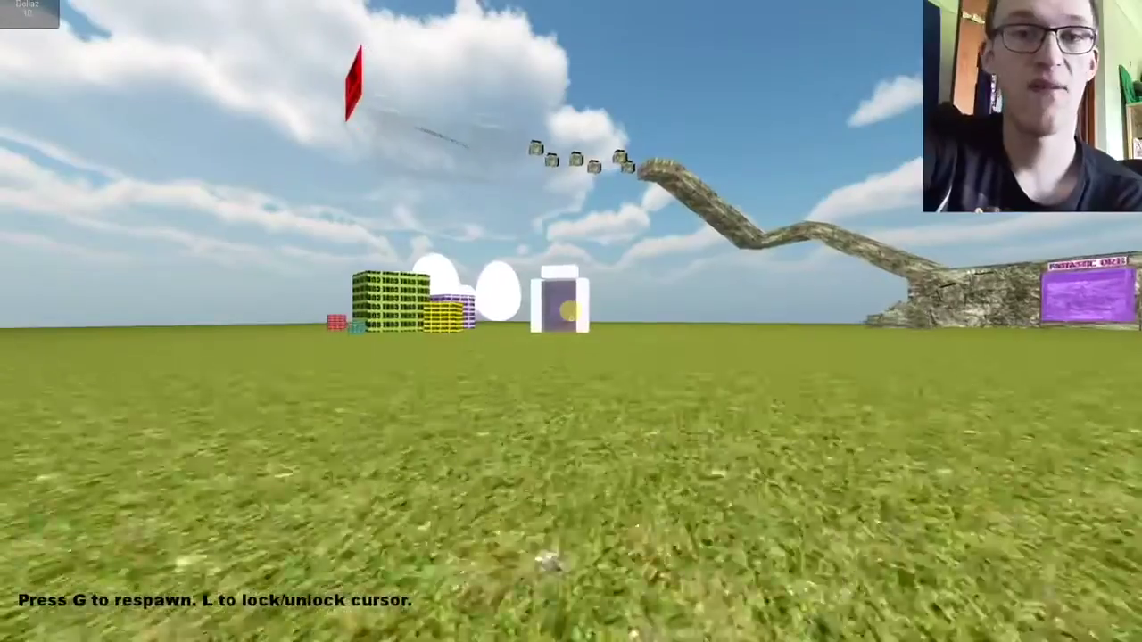
# Respawn on the grass and walk through the white portal into the purple world.
pyautogui.press('w')
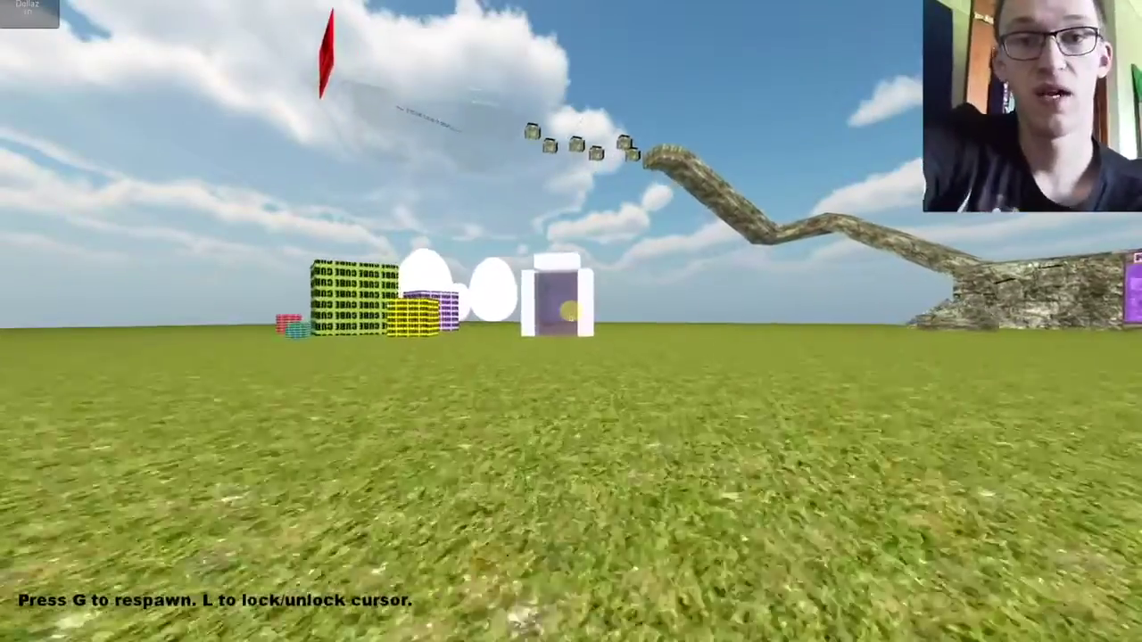
pyautogui.press('w')
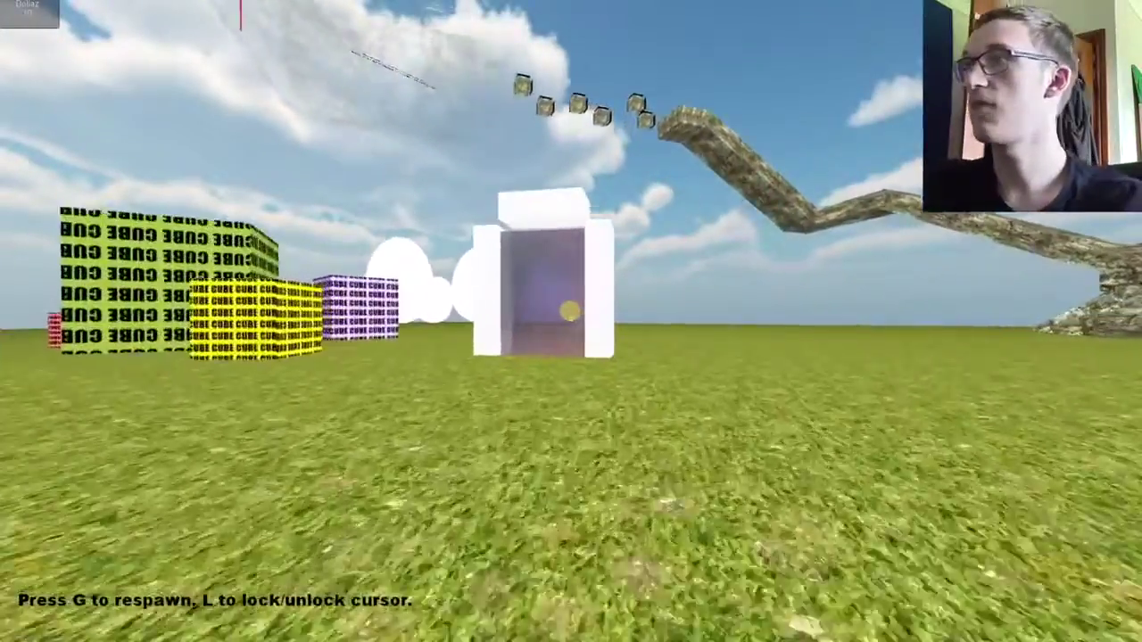
pyautogui.press('w')
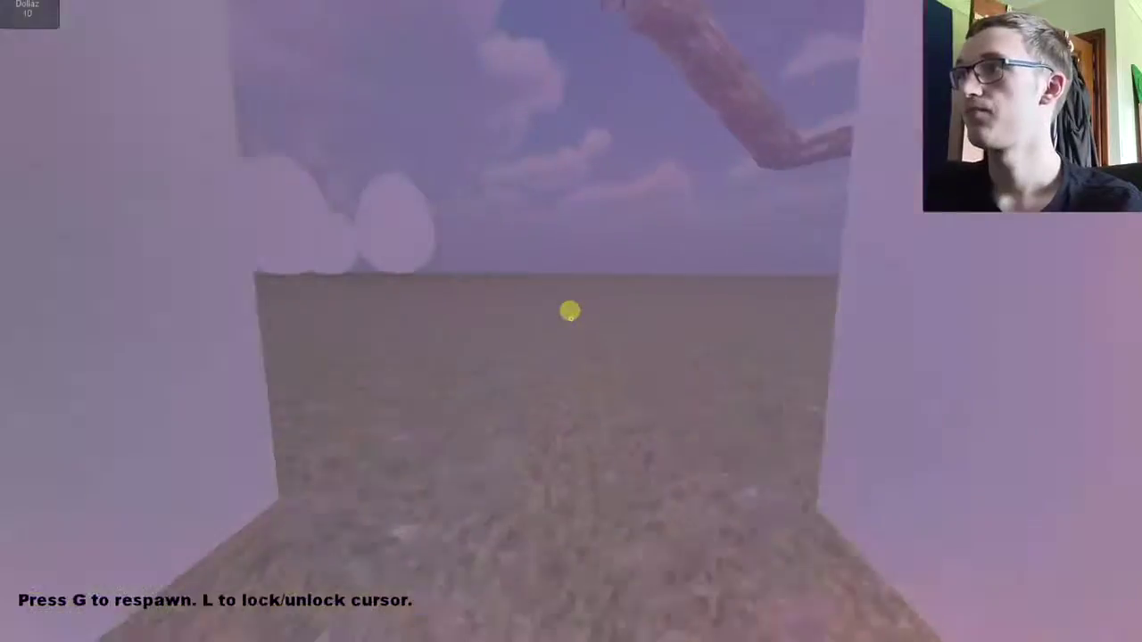
# Walk past the cactus and crane, then down the striped ramp to the Error window.
pyautogui.press('w')
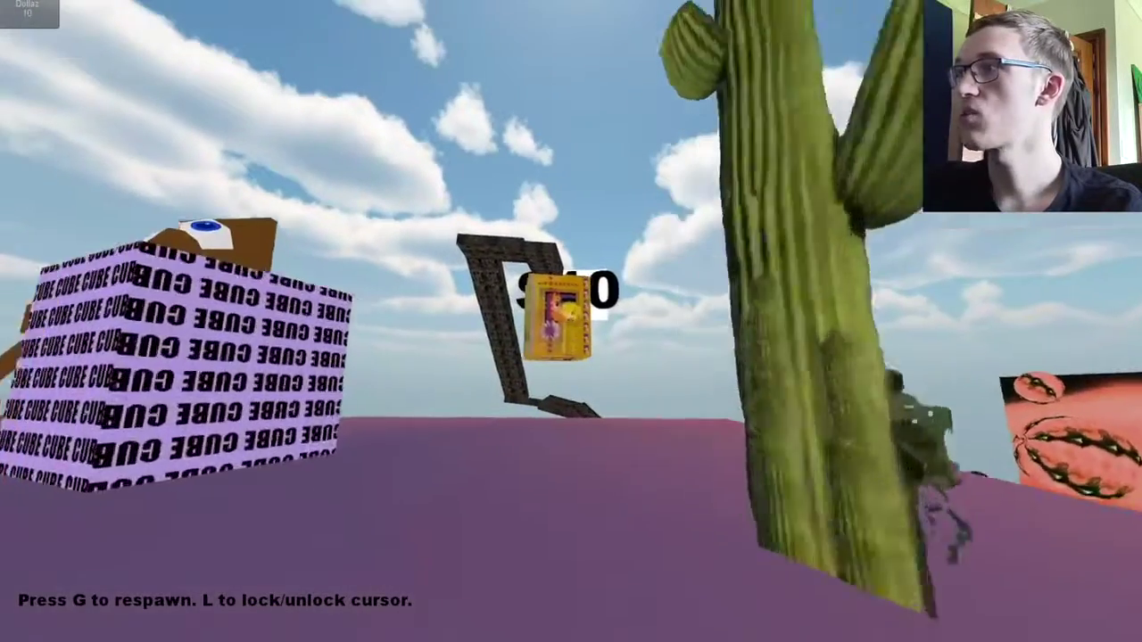
pyautogui.press('w')
pyautogui.press('w')
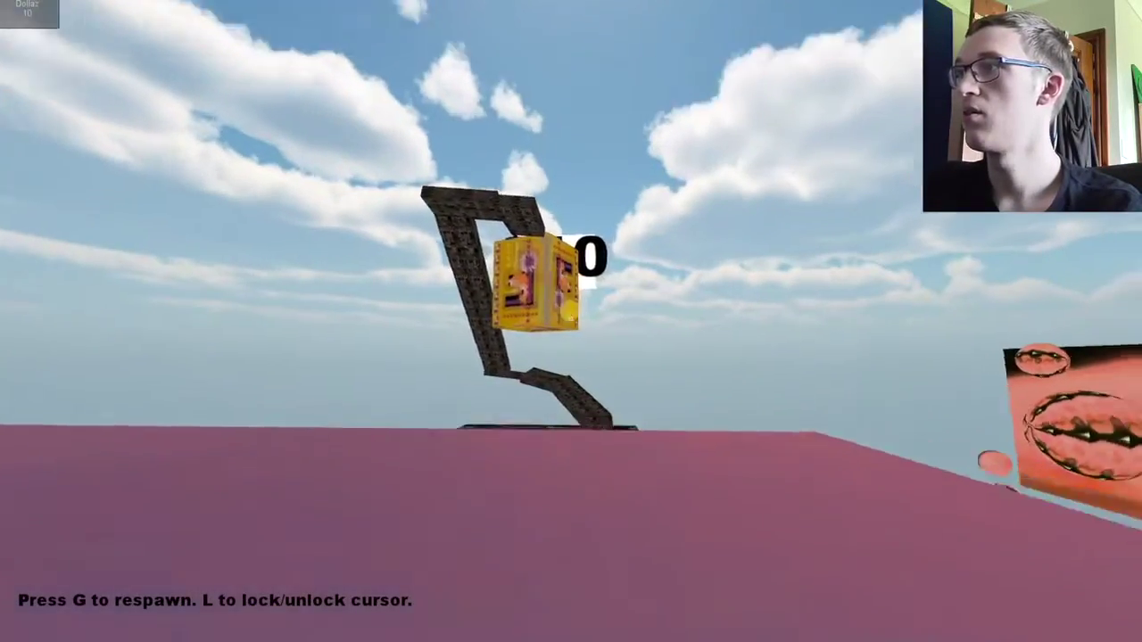
pyautogui.press('w')
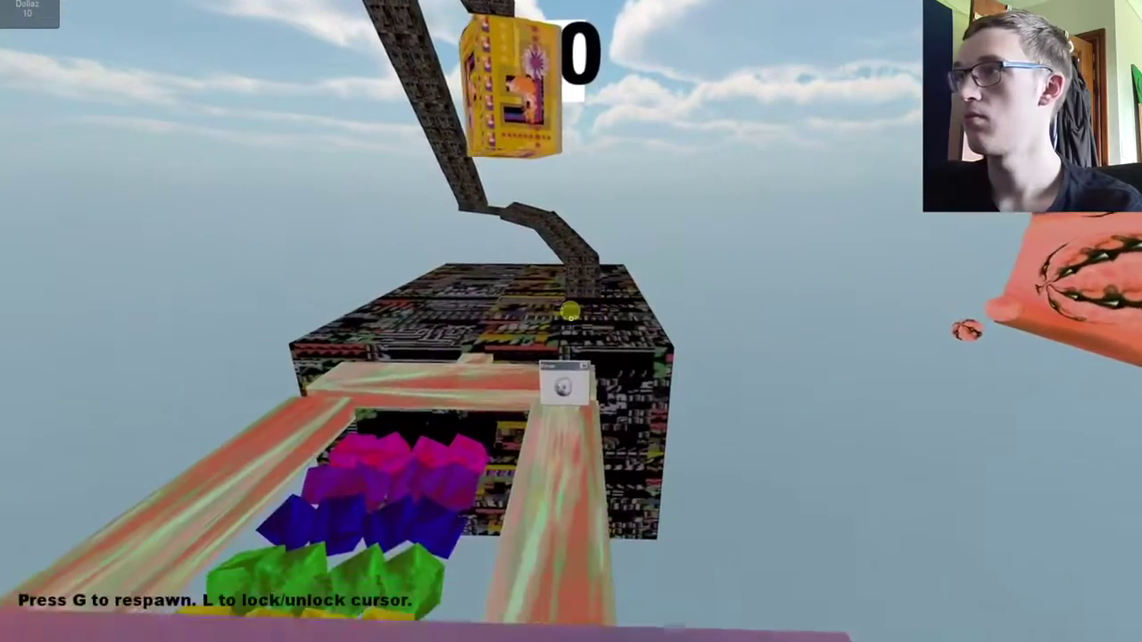
pyautogui.press('w')
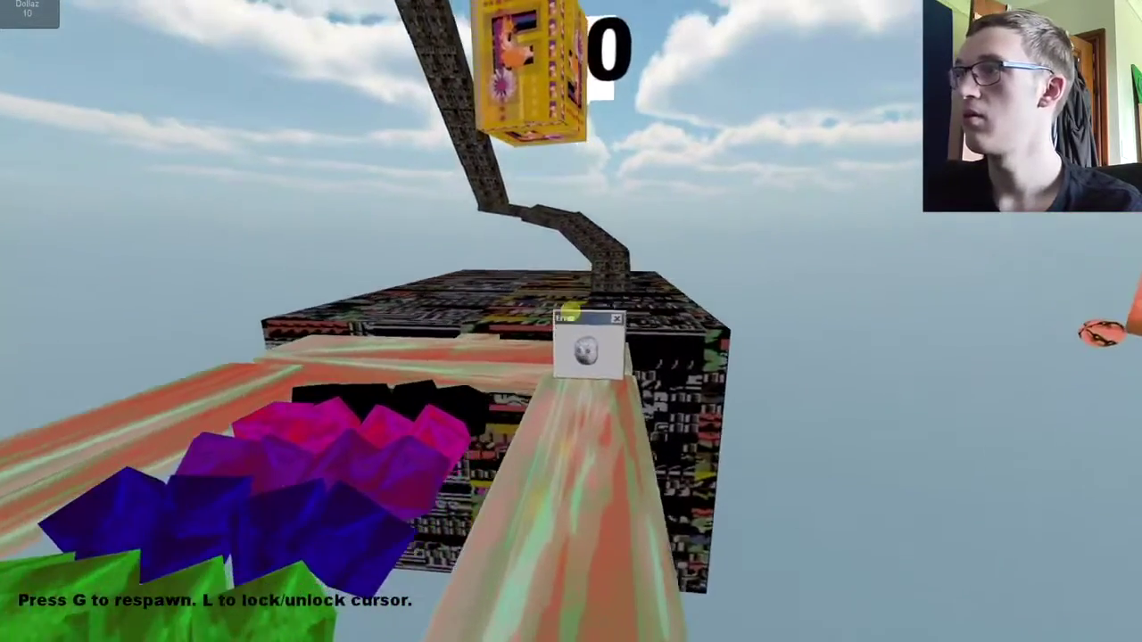
pyautogui.press('w')
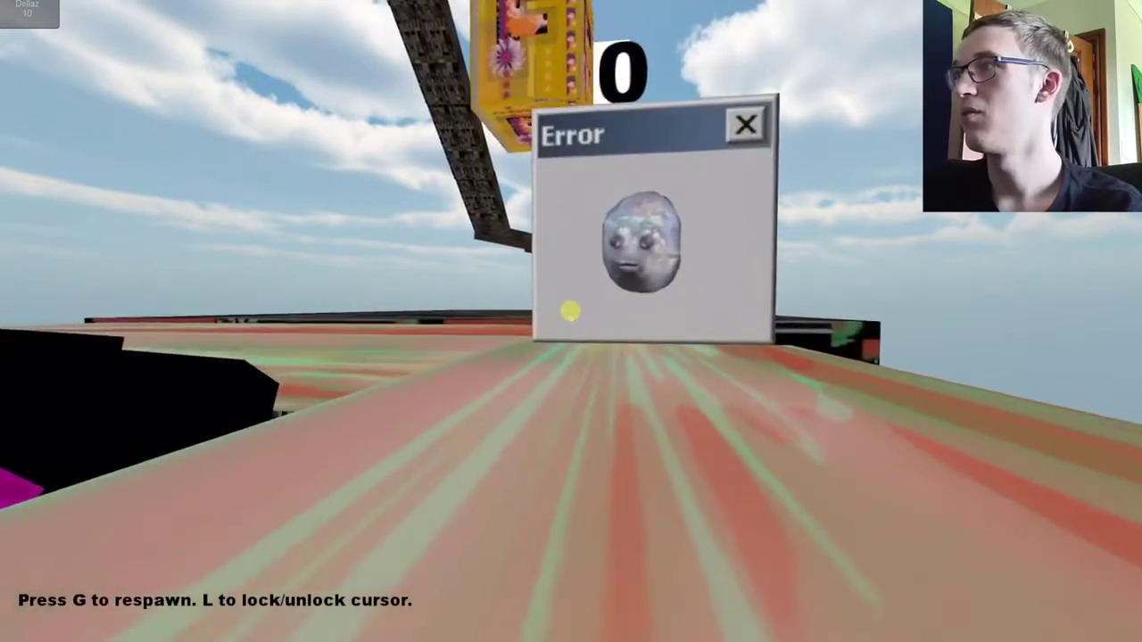
# Walk through the Error window along the glitchy walkways to the giant $10 sign.
pyautogui.press('w')
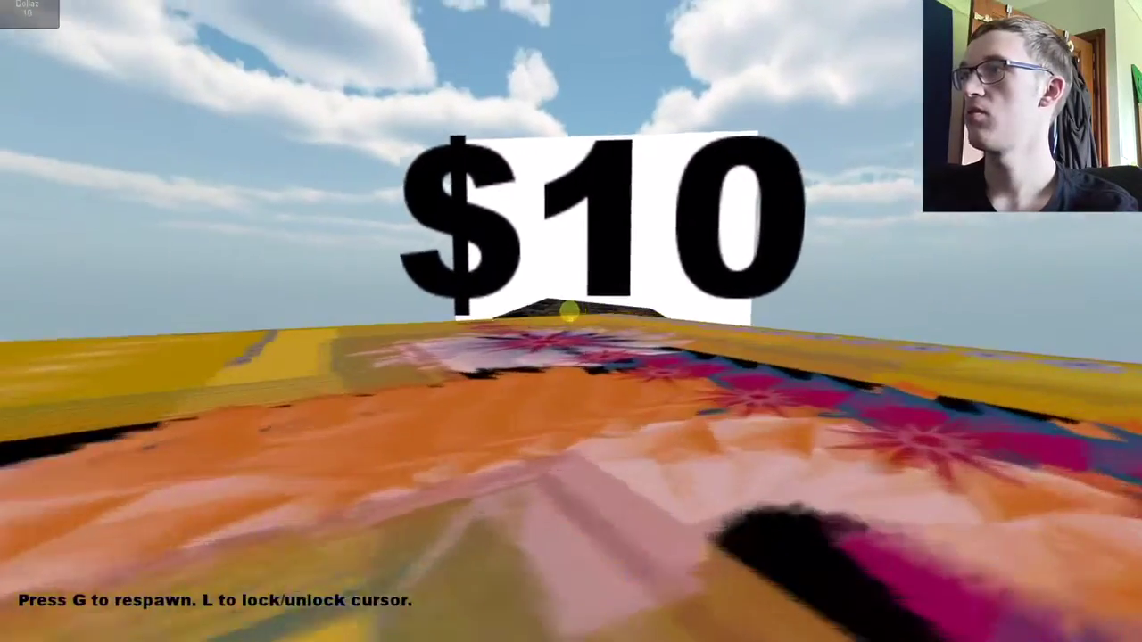
pyautogui.press('w')
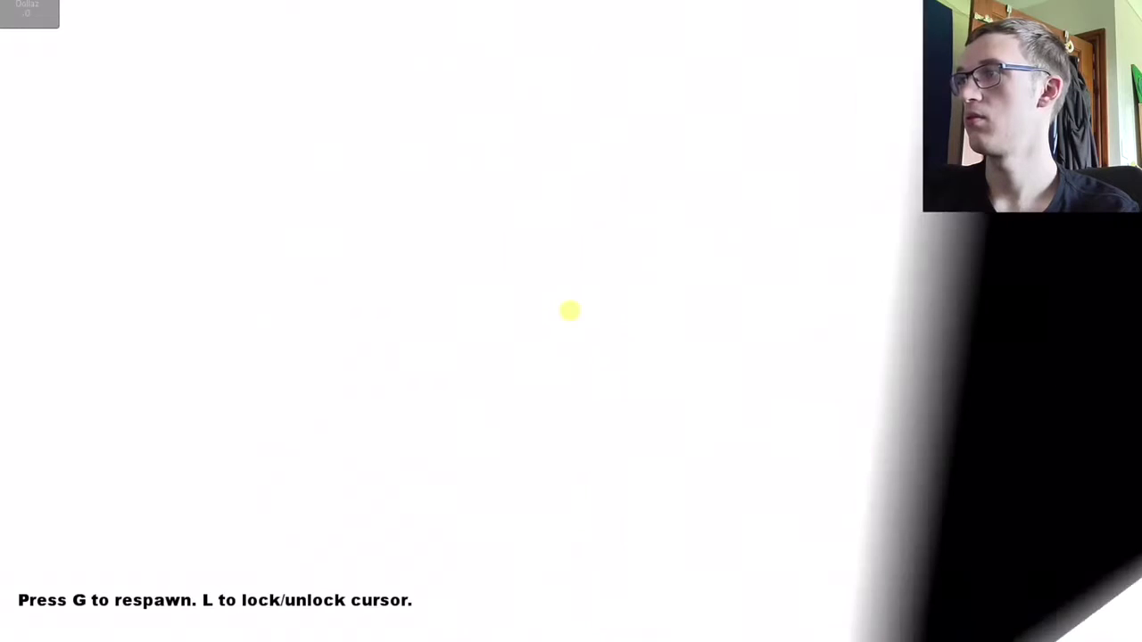
# Walk through the $10 door, past the black wall, onto the open white floor.
pyautogui.press('w')
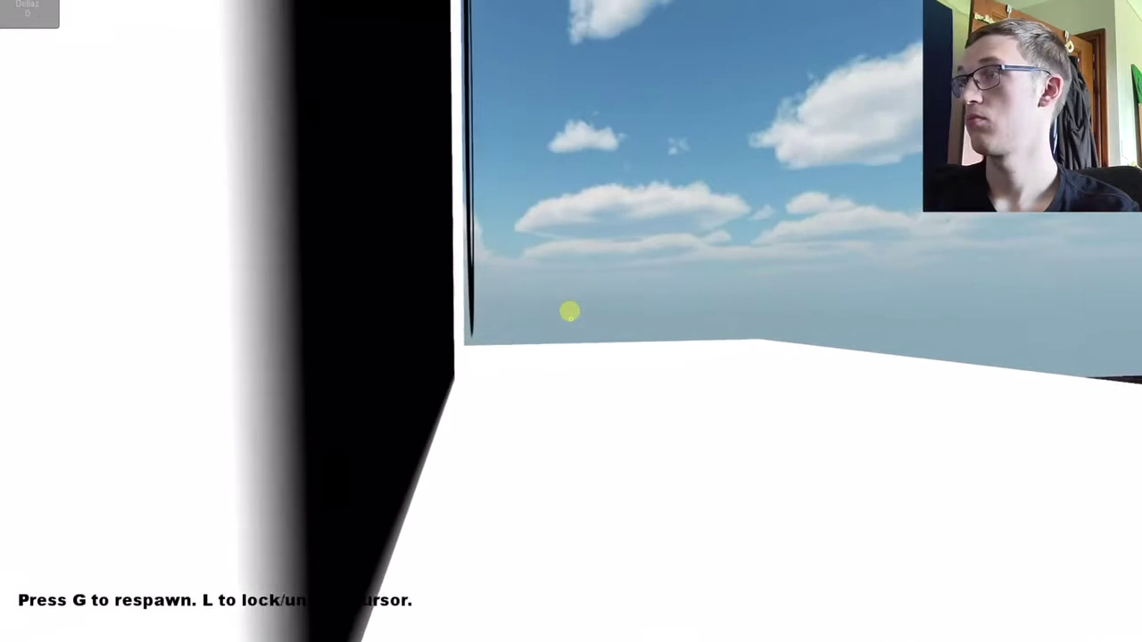
pyautogui.press('w')
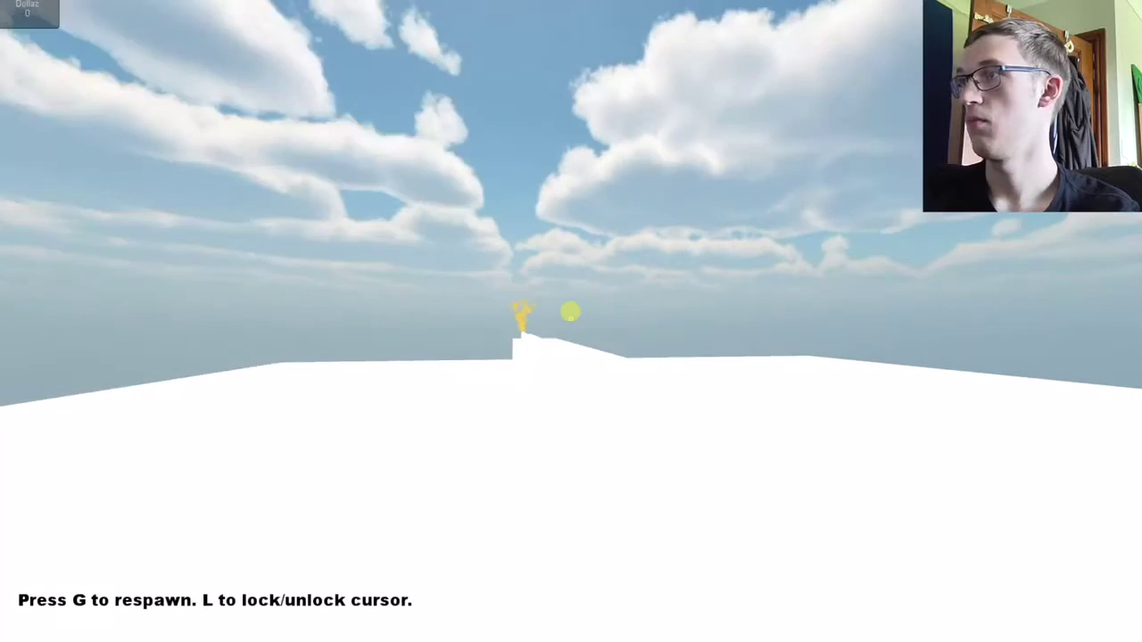
pyautogui.press('w')
pyautogui.press('w')
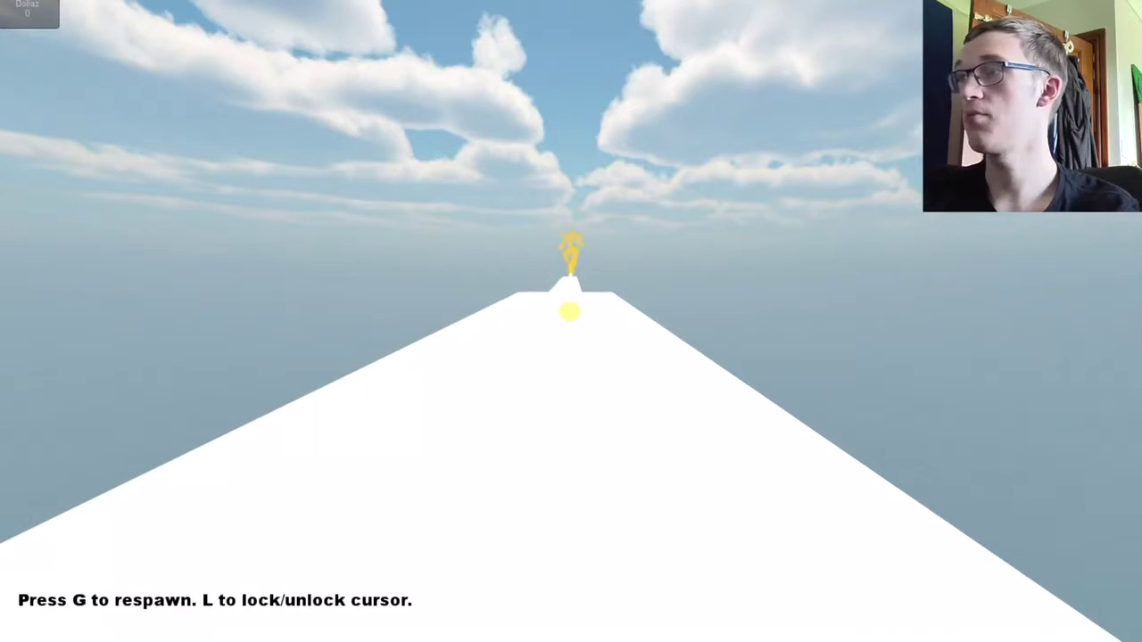
# Climb the narrow white ramp toward the yellow particles, retrying after a G respawn.
pyautogui.press('w')
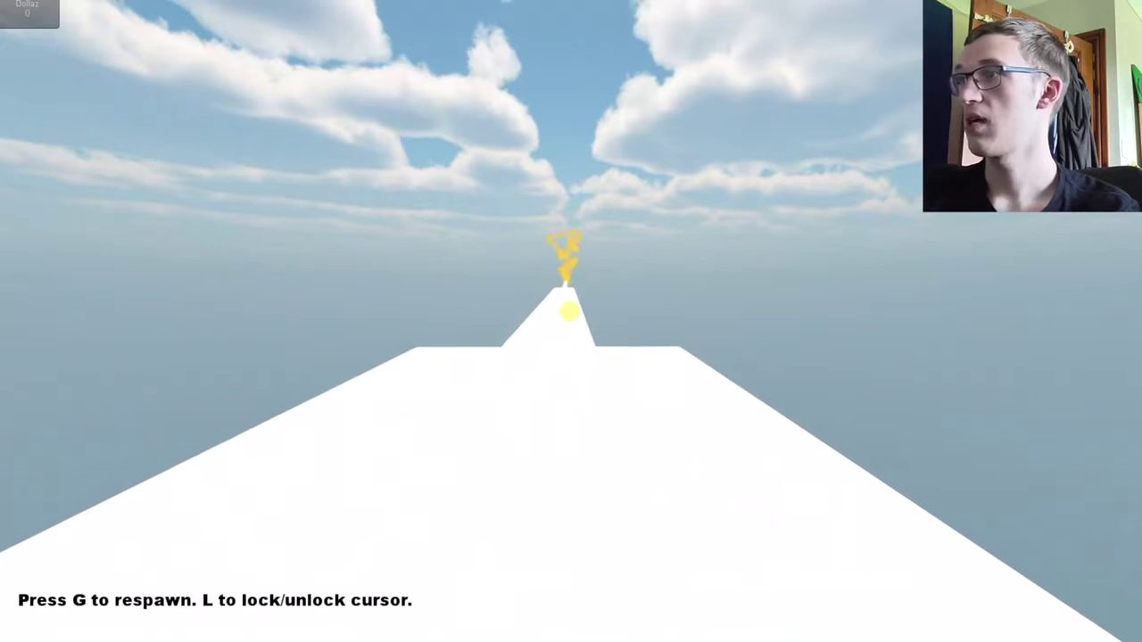
pyautogui.press('w')
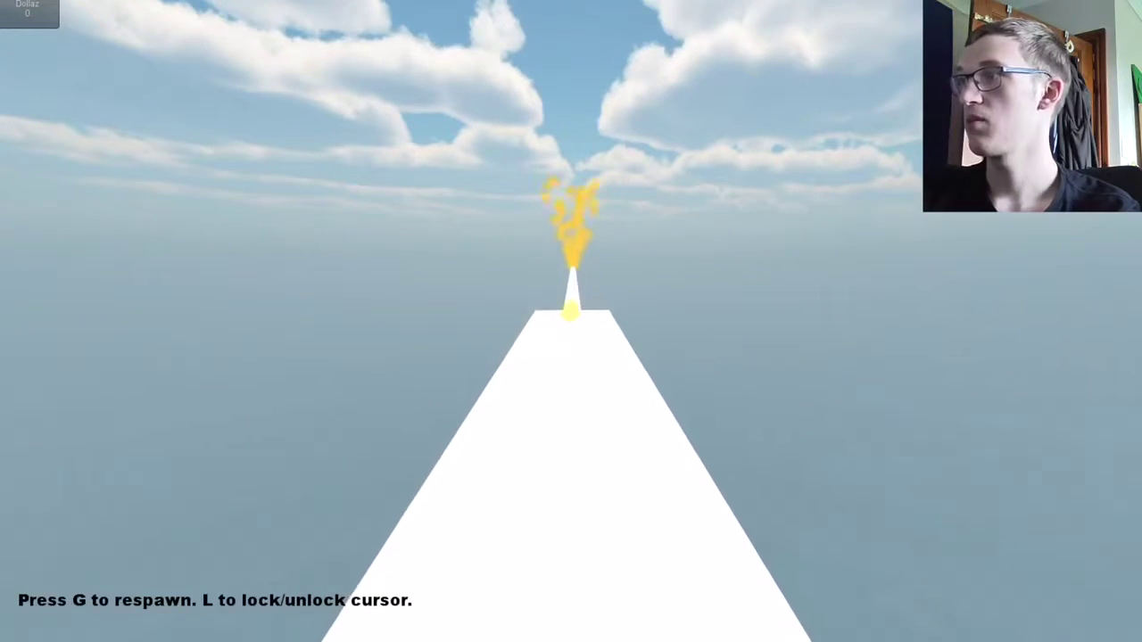
pyautogui.press('g')
pyautogui.press('w')
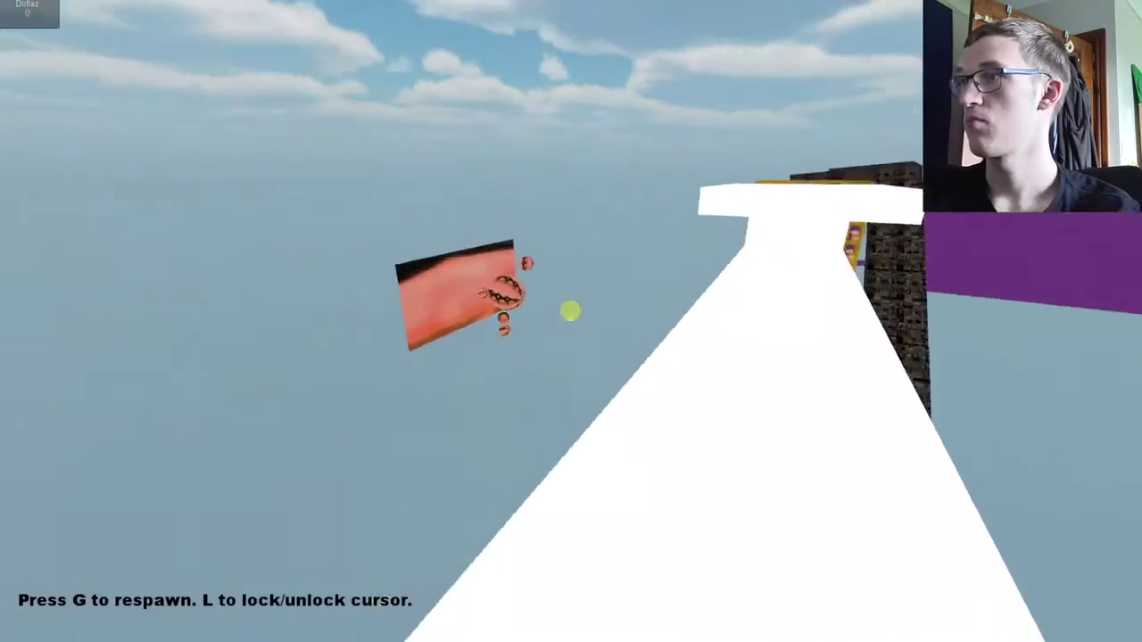
pyautogui.press('w')
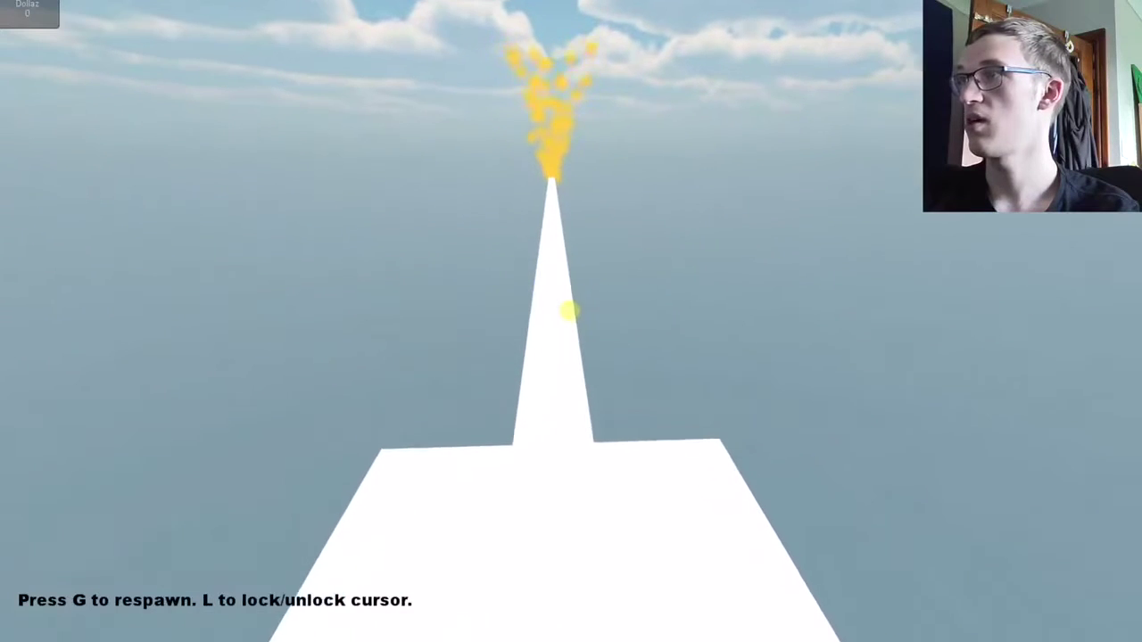
pyautogui.press('w')
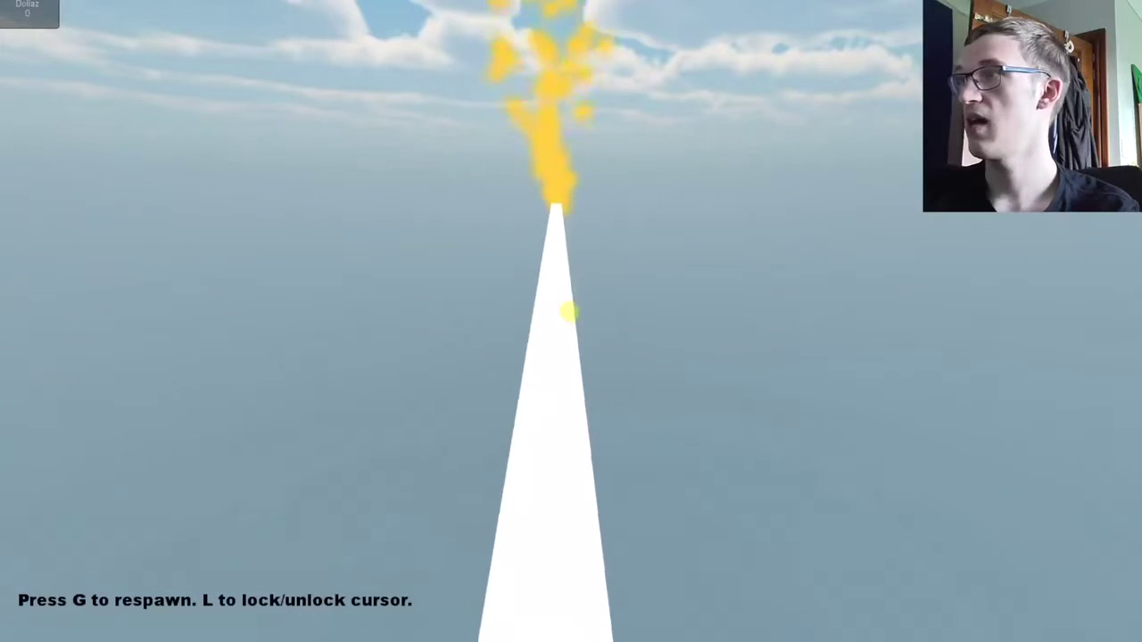
pyautogui.press('w')
pyautogui.press('w')
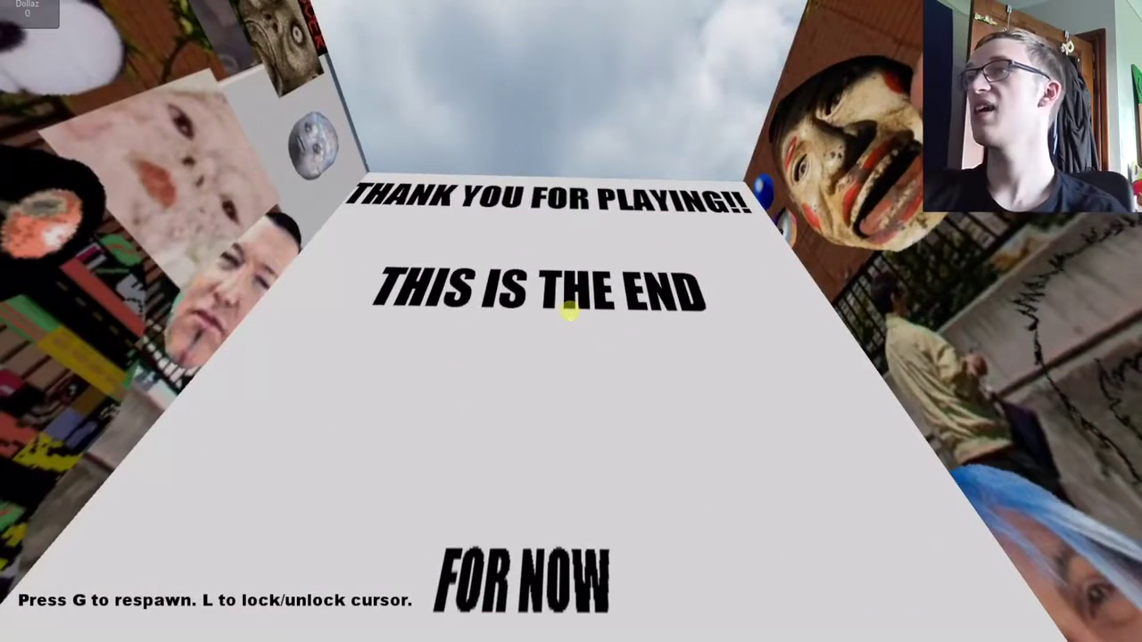
# Look around the end room at the 'This is the end for now' thank-you board.
pyautogui.press('w')
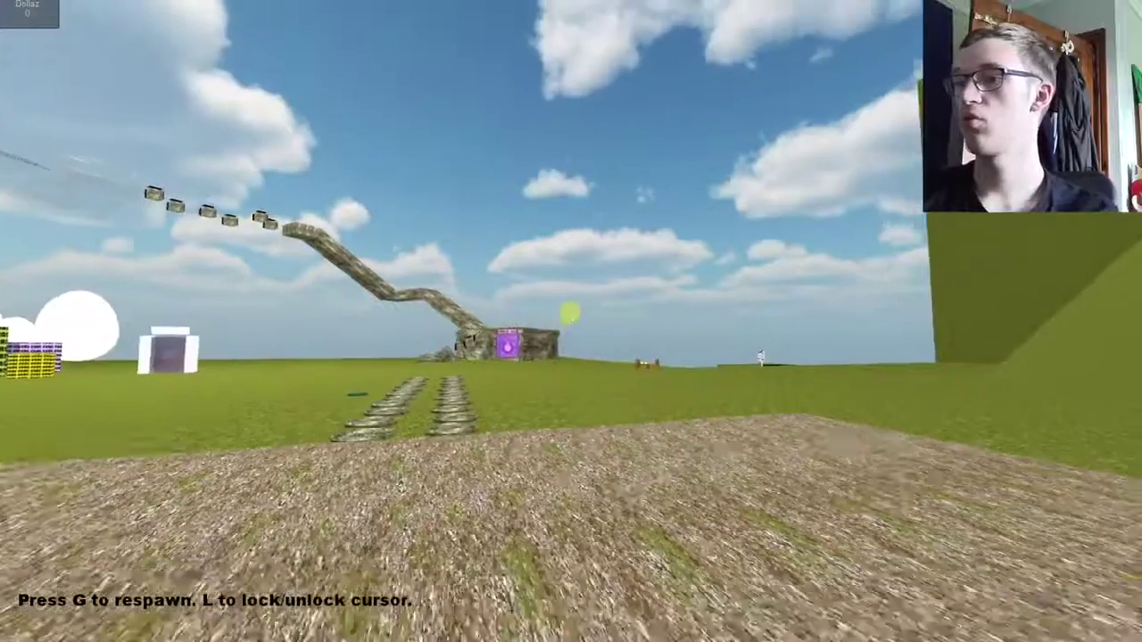
# Respawn on the grassy starting field and look toward the green block, then down.
pyautogui.press('g')
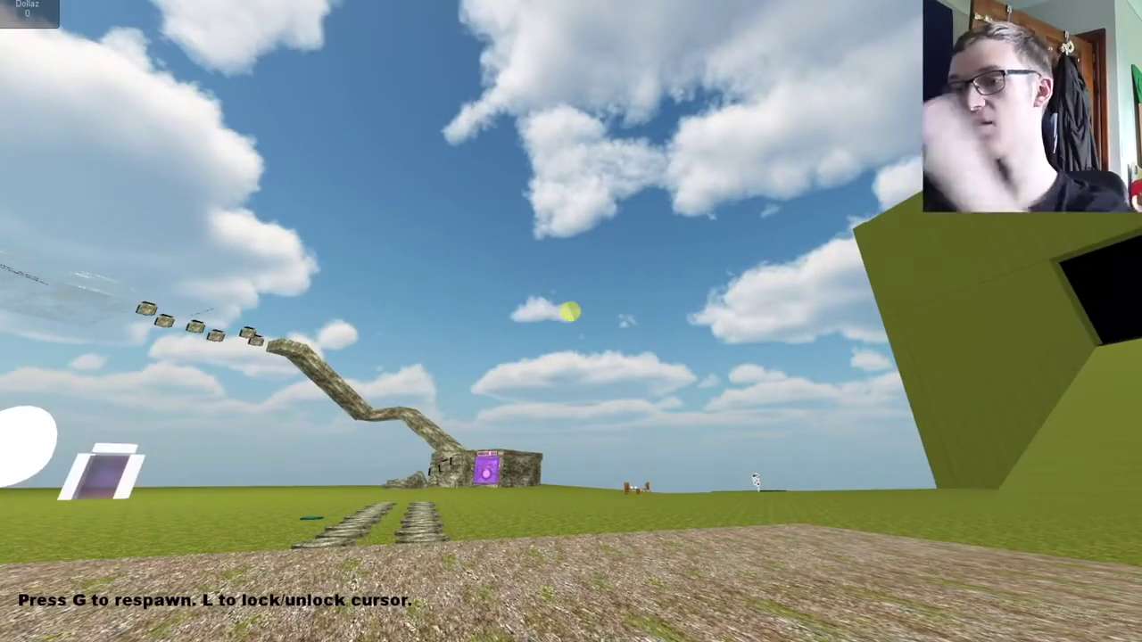
pyautogui.press('w')
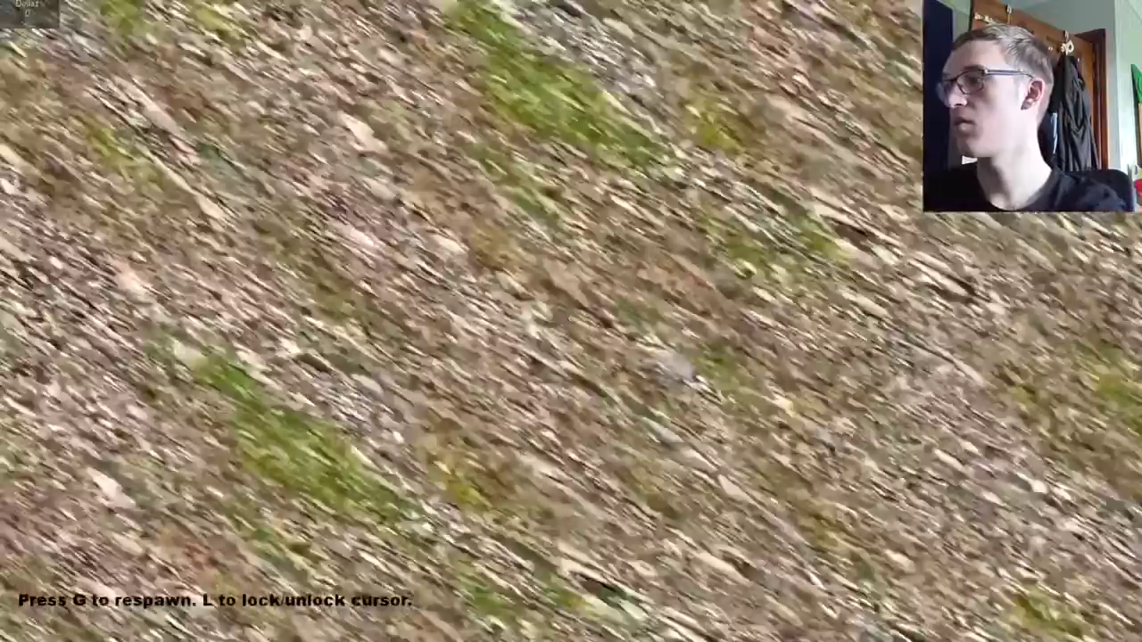